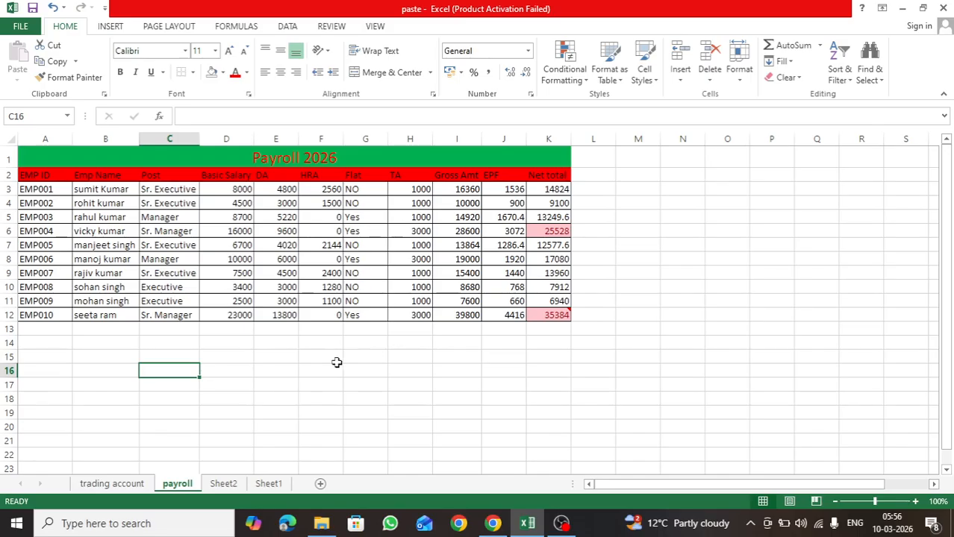
Copy the whole payroll table, cells A1:K12, on the payroll sheet
{"action": "left_click", "coordinate": [206, 355]}
{"action": "left_click", "coordinate": [166, 344]}
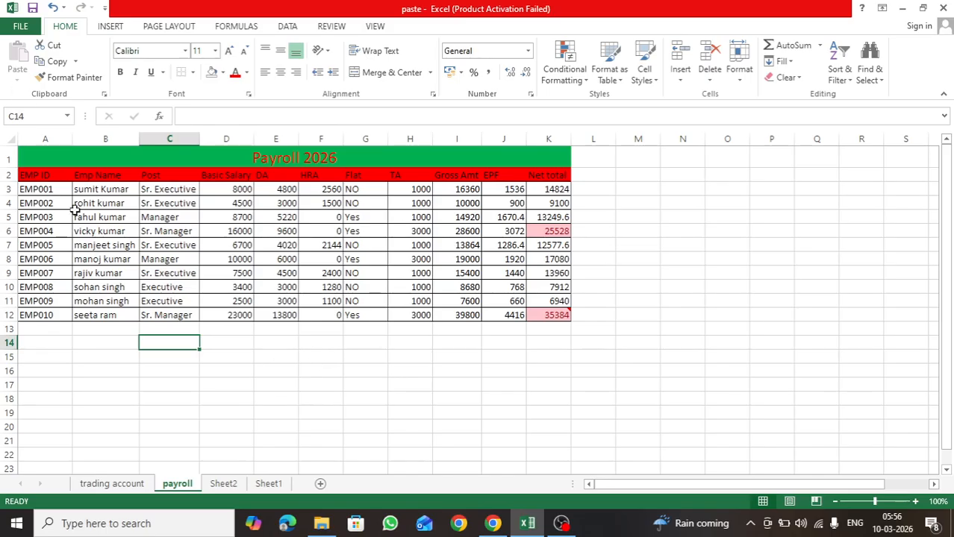
{"action": "left_click_drag", "start_coordinate": [44, 152], "coordinate": [265, 316]}
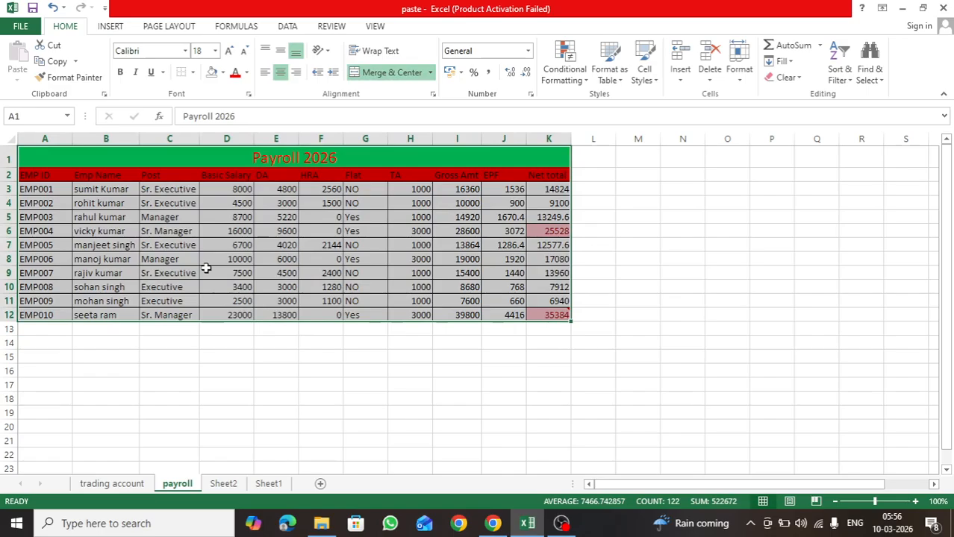
{"action": "right_click", "coordinate": [168, 252]}
{"action": "left_click", "coordinate": [199, 238]}
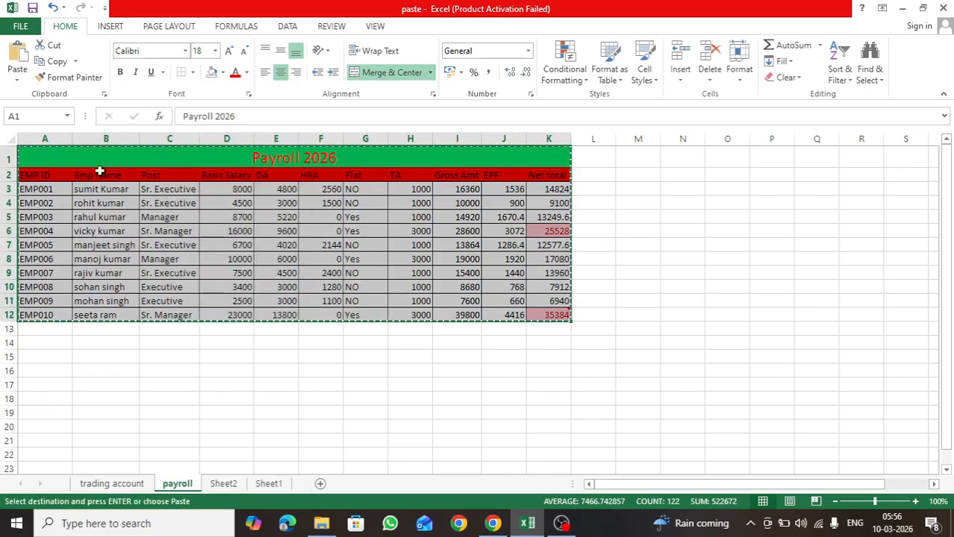
Look over the Paste Special options for the copied payroll table and close them without pasting
{"action": "left_click", "coordinate": [17, 80]}
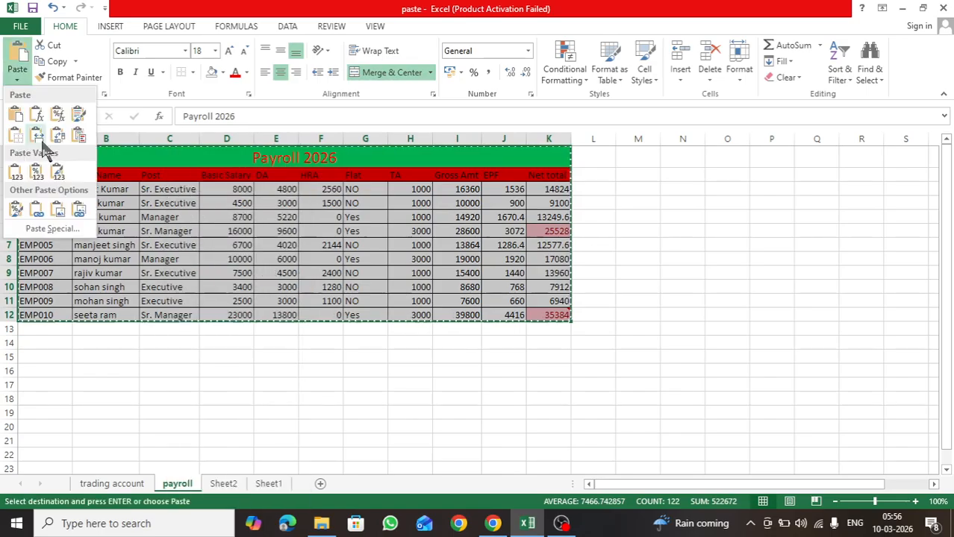
{"action": "left_click", "coordinate": [50, 229]}
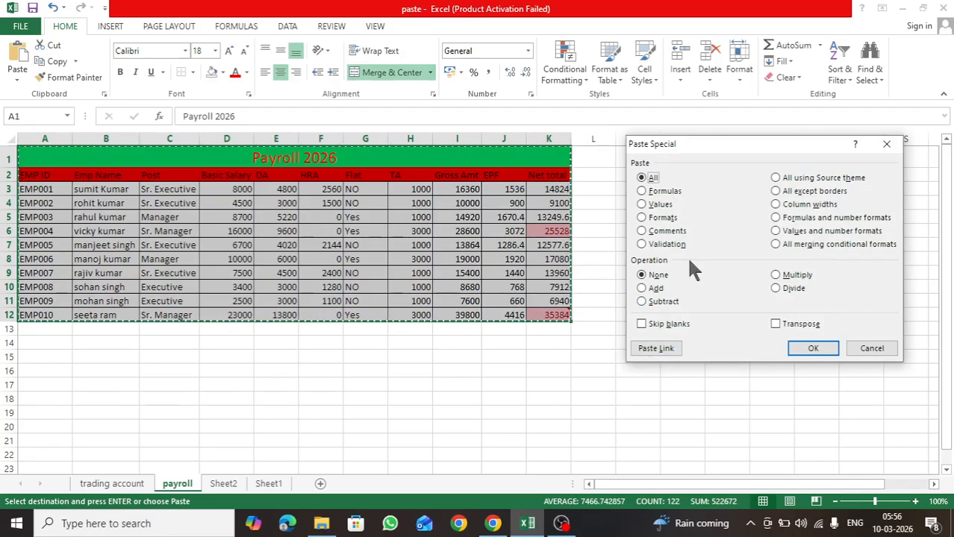
{"action": "left_click", "coordinate": [868, 351]}
{"action": "left_click", "coordinate": [418, 343]}
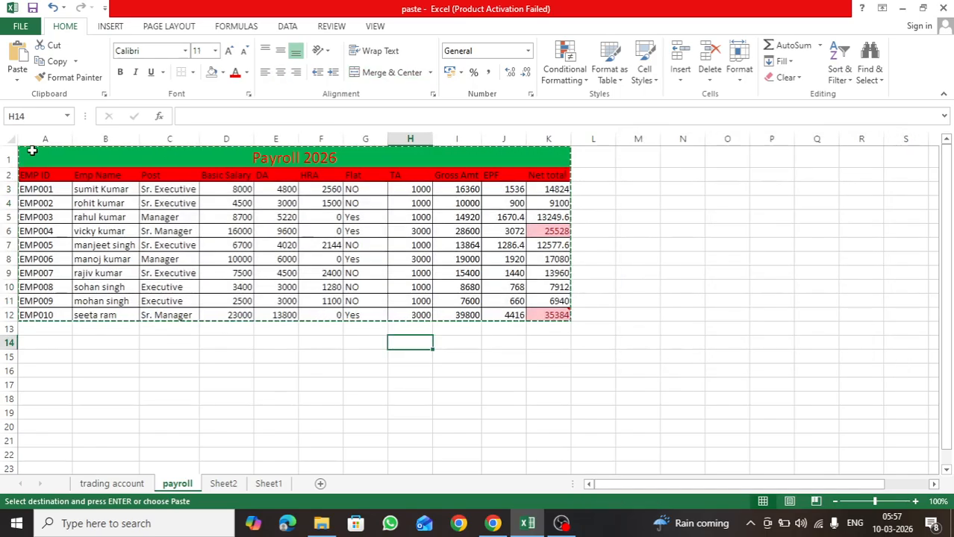
Paste only the formulas of the copied payroll table into Sheet2 starting at cell A1, using Paste Special
{"action": "left_click_drag", "start_coordinate": [32, 150], "coordinate": [358, 311]}
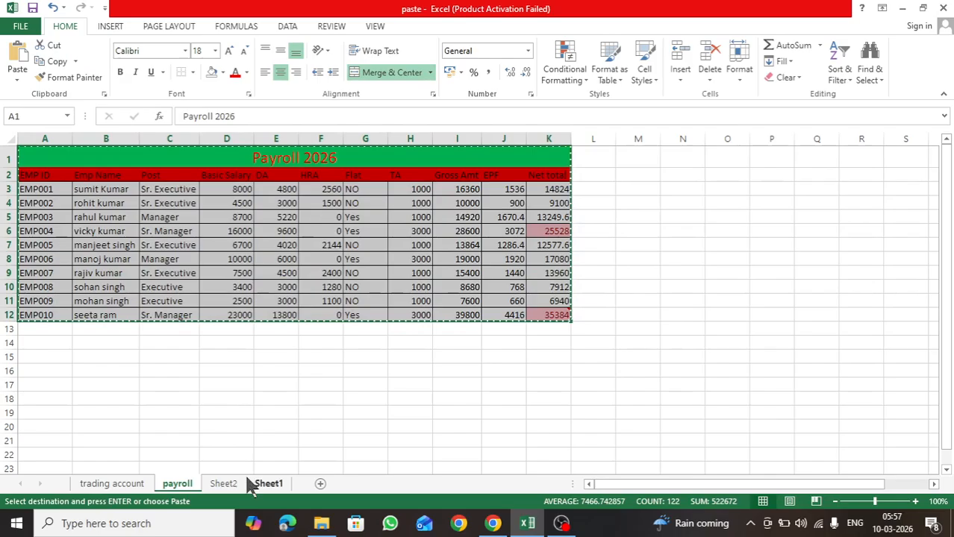
{"action": "left_click", "coordinate": [224, 484]}
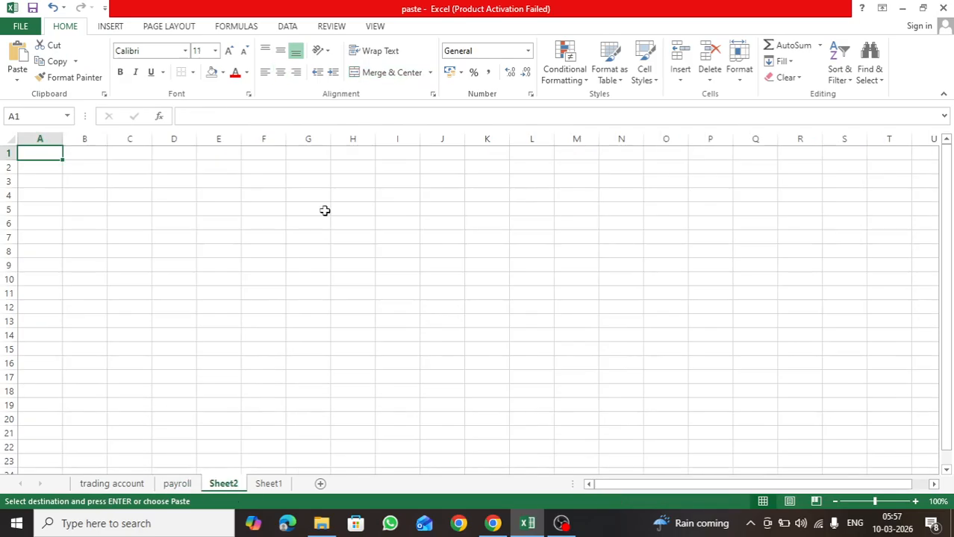
{"action": "right_click", "coordinate": [42, 153]}
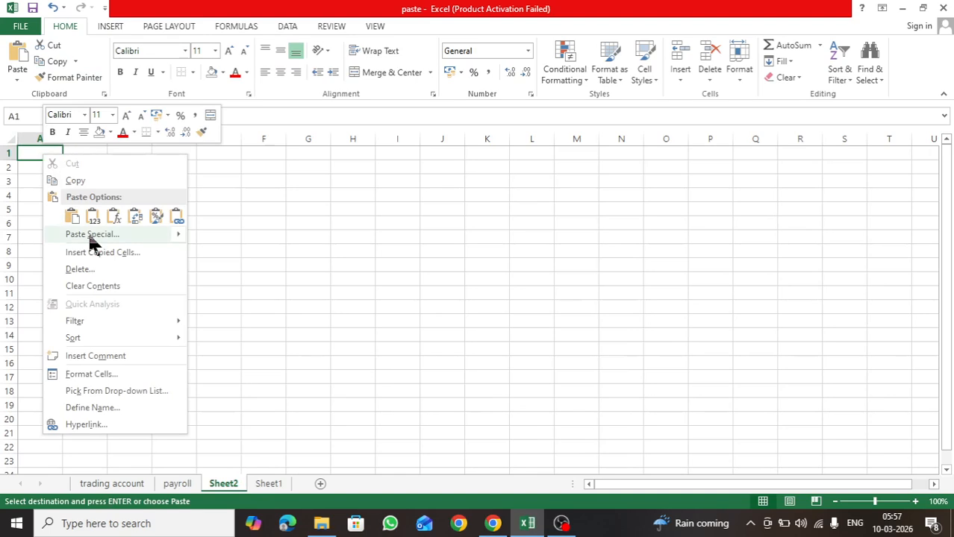
{"action": "mouse_move", "coordinate": [88, 238]}
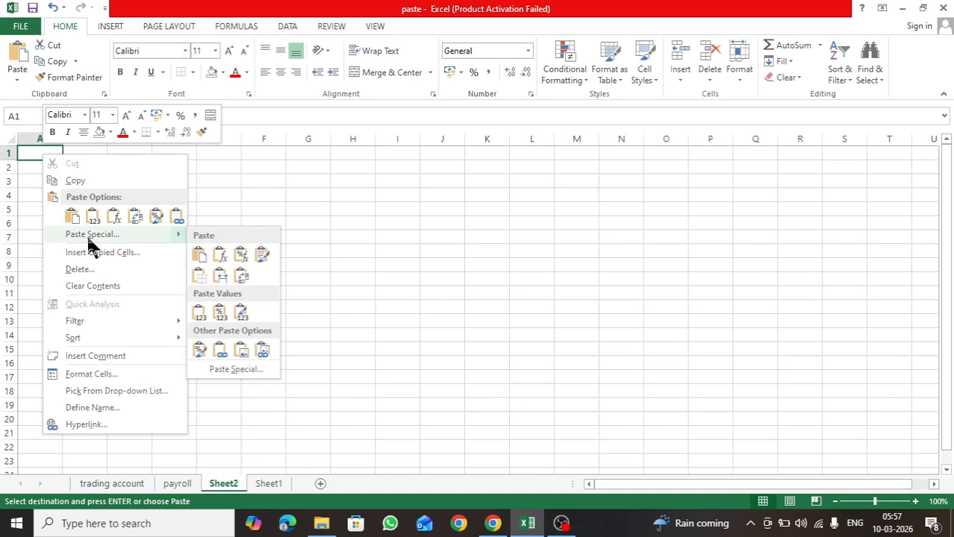
{"action": "left_click", "coordinate": [86, 234]}
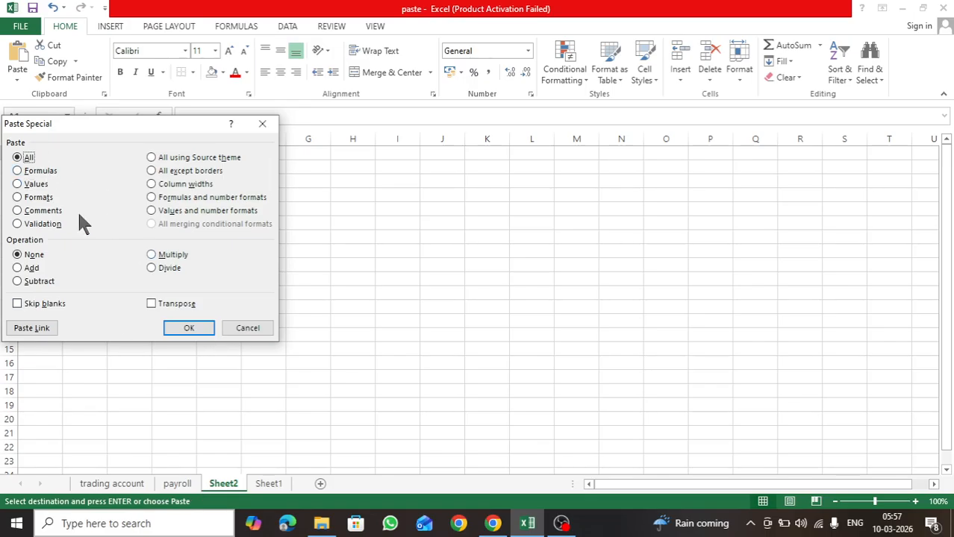
{"action": "left_click", "coordinate": [40, 171]}
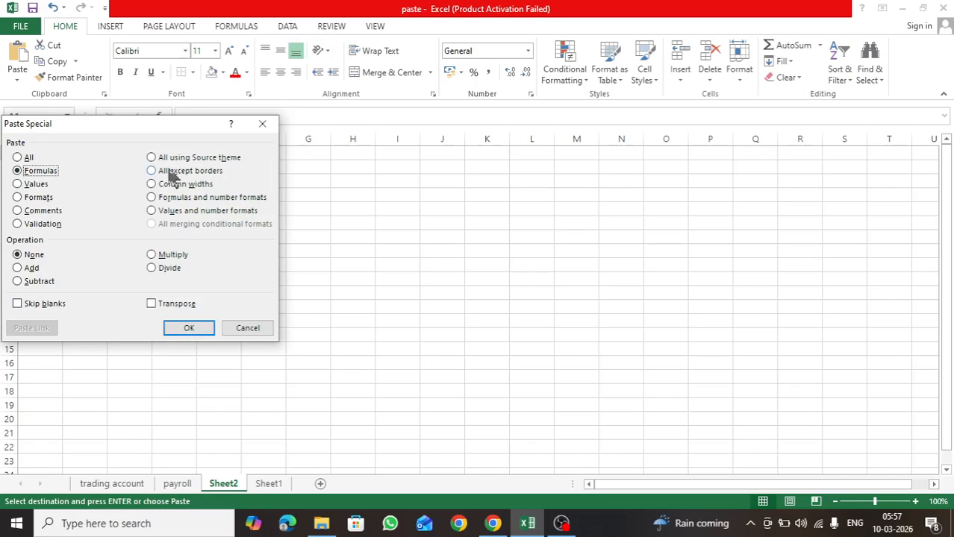
{"action": "left_click", "coordinate": [187, 328]}
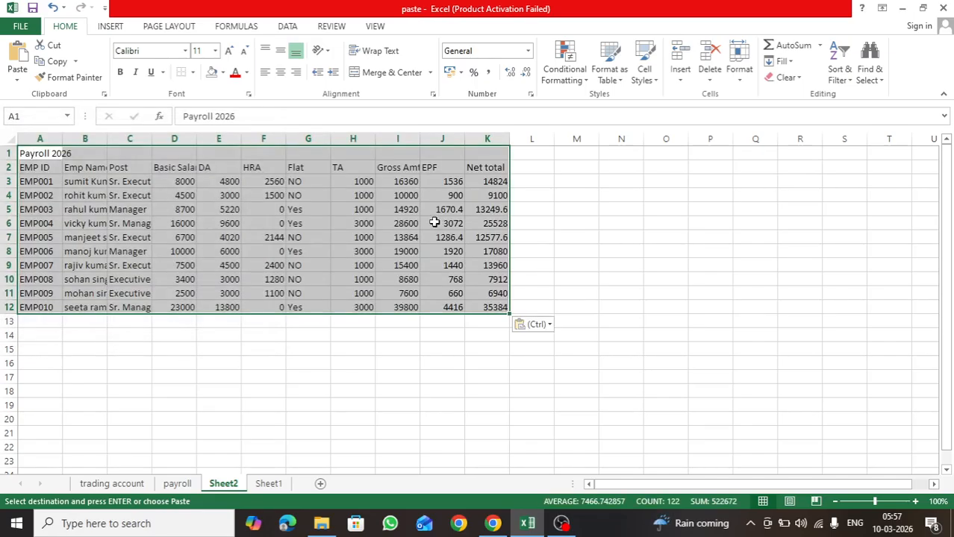
Check the pasted Gross Amt, EPF and Net total formulas in row 3 of Sheet2, and glance back at the payroll sheet
{"action": "left_click", "coordinate": [399, 205]}
{"action": "left_click", "coordinate": [399, 193]}
{"action": "left_click", "coordinate": [403, 184]}
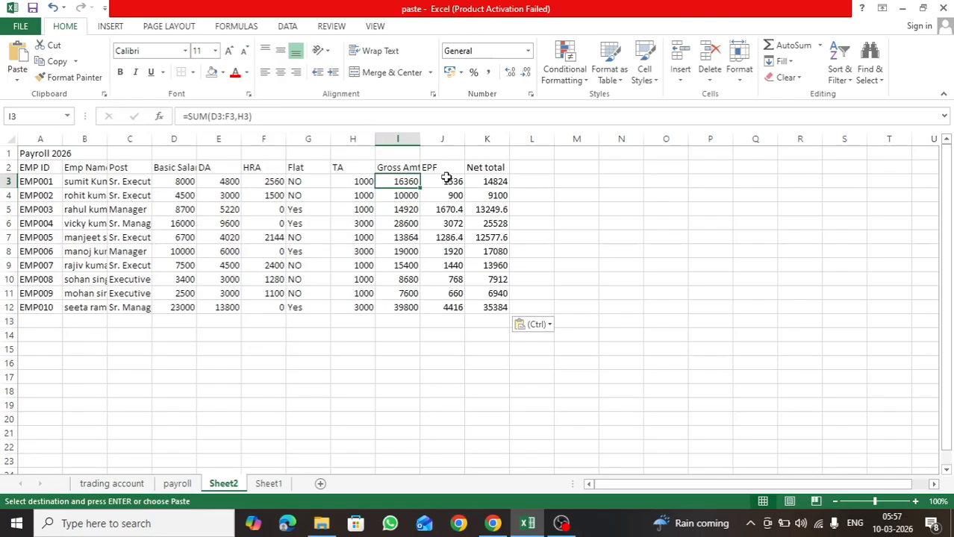
{"action": "left_click", "coordinate": [445, 177]}
{"action": "left_click", "coordinate": [494, 181]}
{"action": "left_click", "coordinate": [179, 483]}
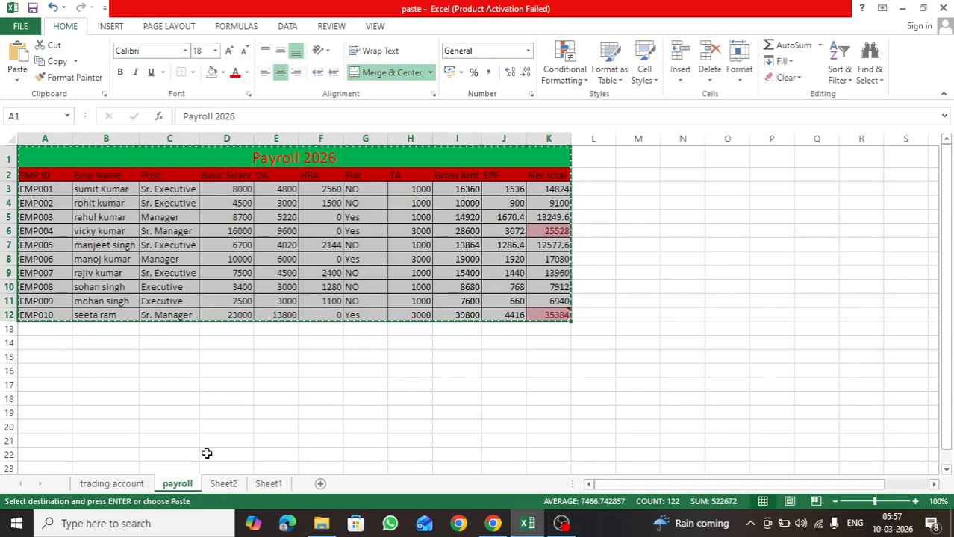
{"action": "left_click", "coordinate": [223, 484]}
Examine the pasted formulas on Sheet2 in the EPF, Gross Amt, TA, Flat, HRA and DA columns
{"action": "left_click", "coordinate": [445, 182]}
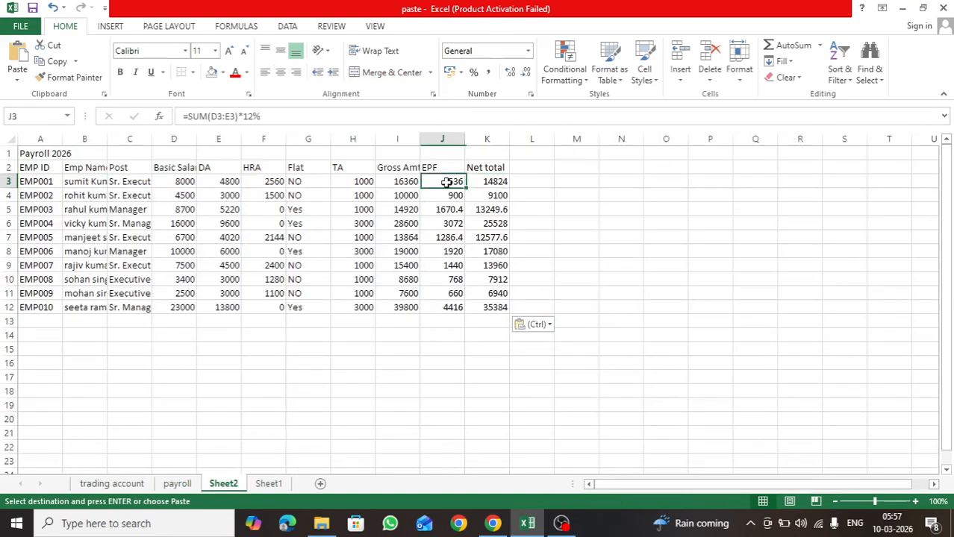
{"action": "left_click", "coordinate": [405, 181]}
{"action": "left_click", "coordinate": [362, 182]}
{"action": "left_click", "coordinate": [364, 195]}
{"action": "left_click", "coordinate": [364, 226]}
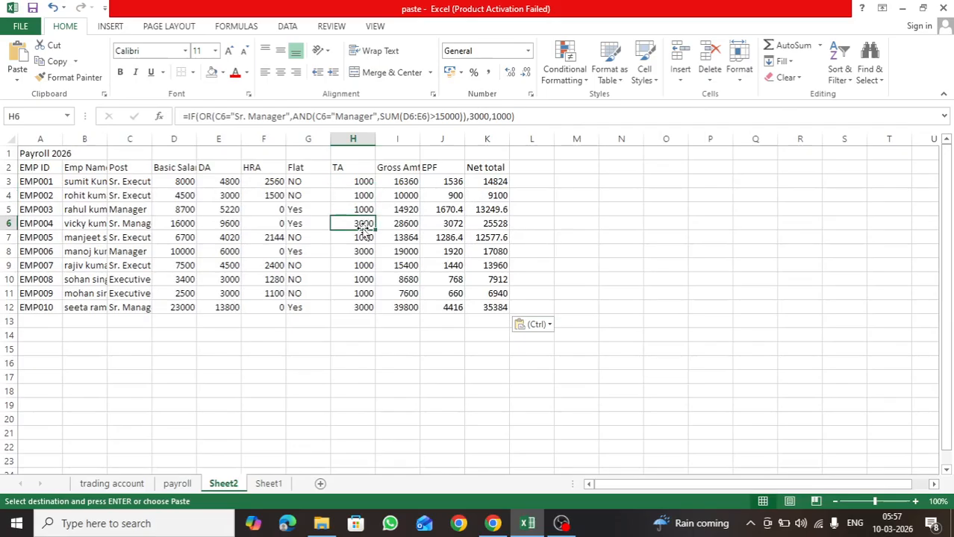
{"action": "left_click", "coordinate": [365, 236]}
{"action": "left_click", "coordinate": [363, 196]}
{"action": "left_click", "coordinate": [364, 182]}
{"action": "left_click", "coordinate": [309, 183]}
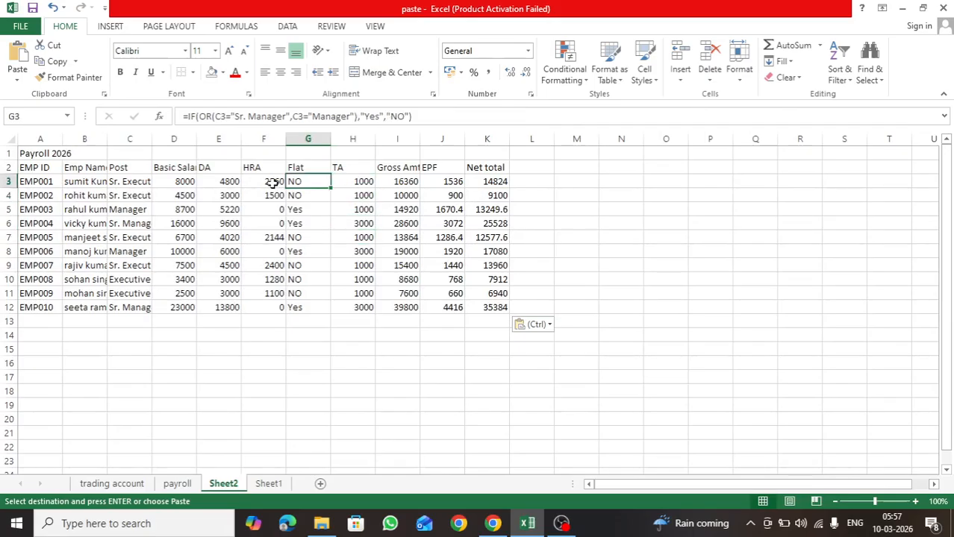
{"action": "left_click", "coordinate": [273, 183]}
{"action": "left_click", "coordinate": [223, 182]}
{"action": "left_click", "coordinate": [270, 181]}
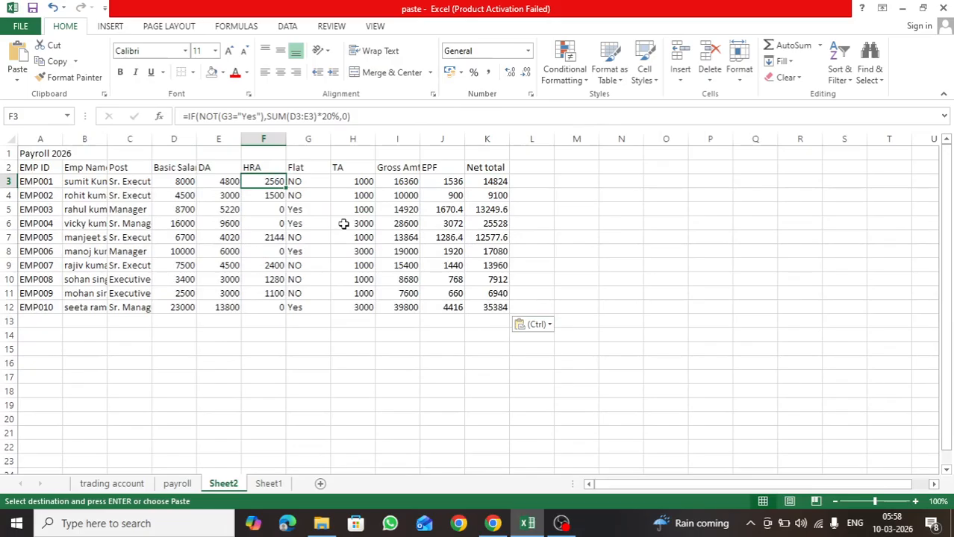
Undo the formulas paste and paste only the values of the copied table into Sheet2 starting at cell A1
{"action": "key", "text": "ctrl+z"}
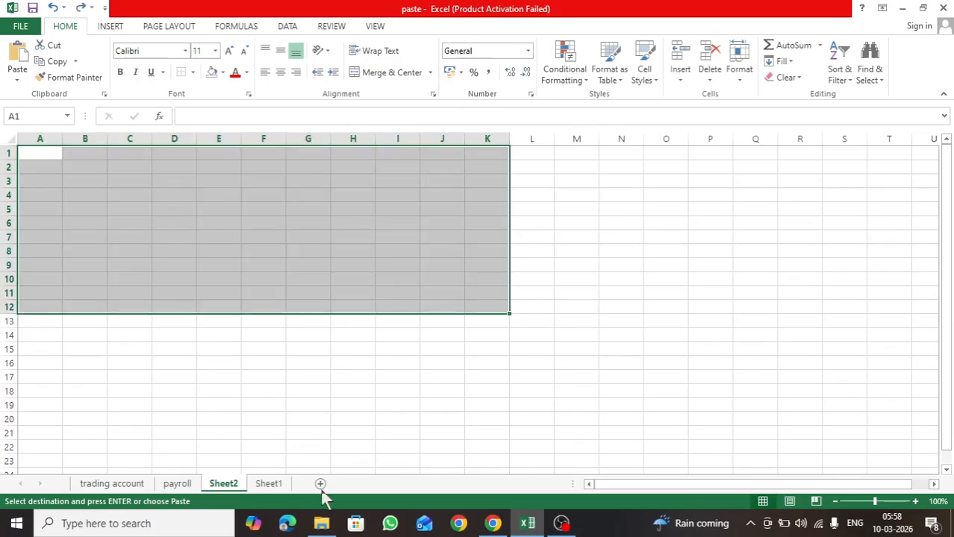
{"action": "left_click", "coordinate": [182, 486]}
{"action": "left_click", "coordinate": [217, 486]}
{"action": "left_click", "coordinate": [40, 152]}
{"action": "right_click", "coordinate": [40, 152]}
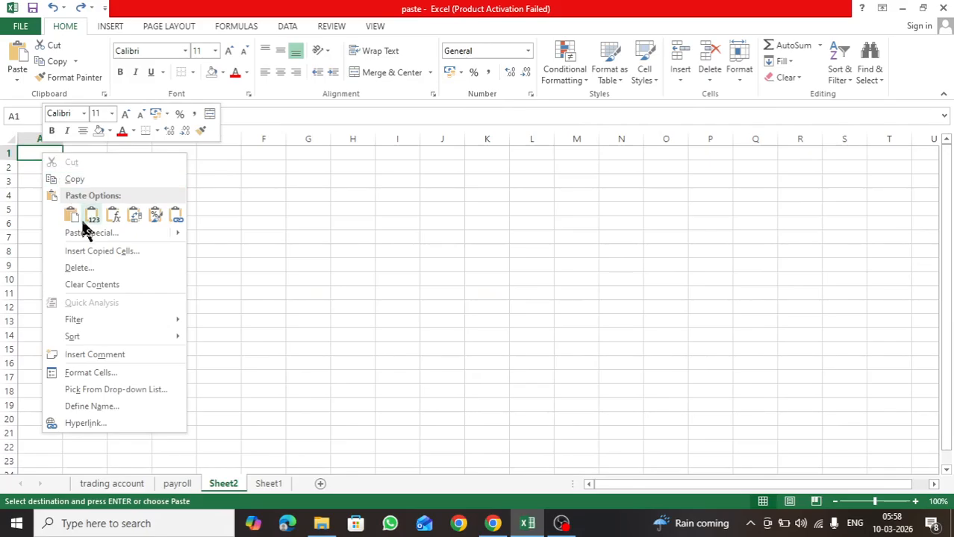
{"action": "left_click", "coordinate": [82, 233]}
{"action": "left_click", "coordinate": [33, 179]}
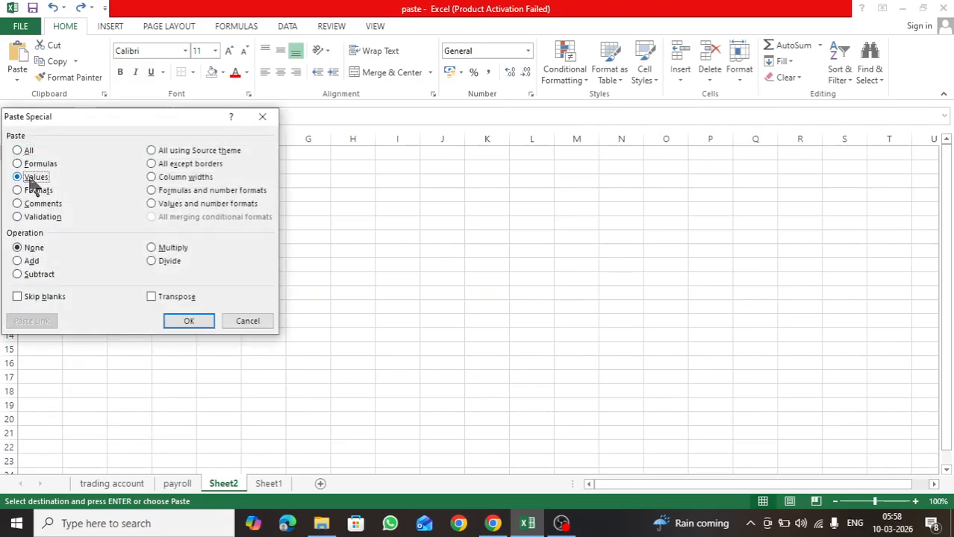
{"action": "left_click", "coordinate": [188, 321]}
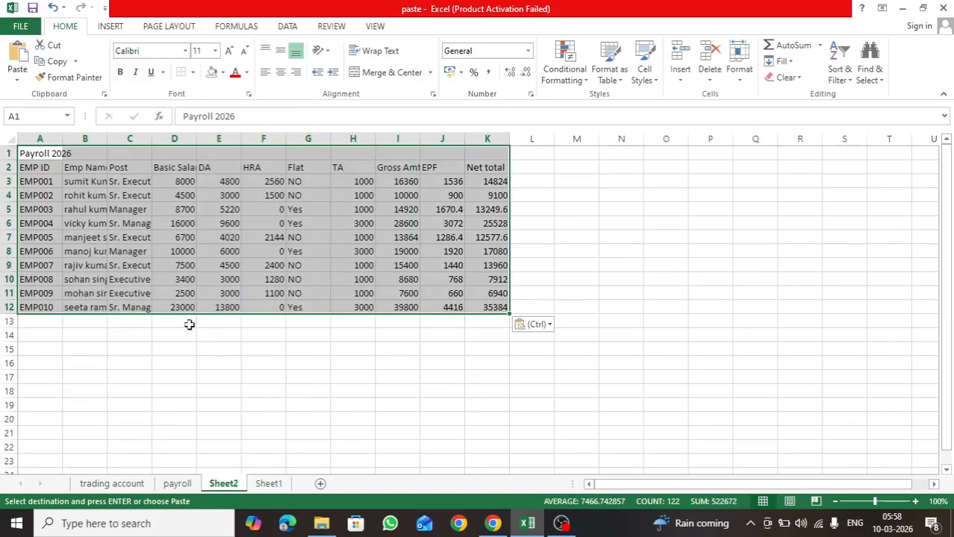
Check whether the pasted TA, Gross Amt, EPF, Net total, Flat and HRA cells on Sheet2 hold plain values or formulas
{"action": "left_click", "coordinate": [363, 197]}
{"action": "left_click", "coordinate": [403, 183]}
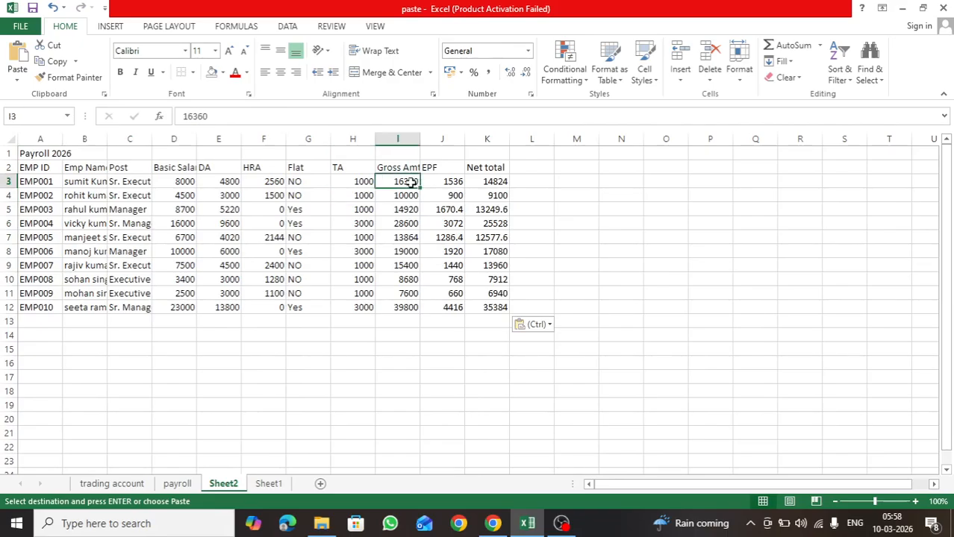
{"action": "left_click", "coordinate": [437, 181]}
{"action": "left_click", "coordinate": [495, 183]}
{"action": "left_click", "coordinate": [495, 208]}
{"action": "left_click", "coordinate": [489, 227]}
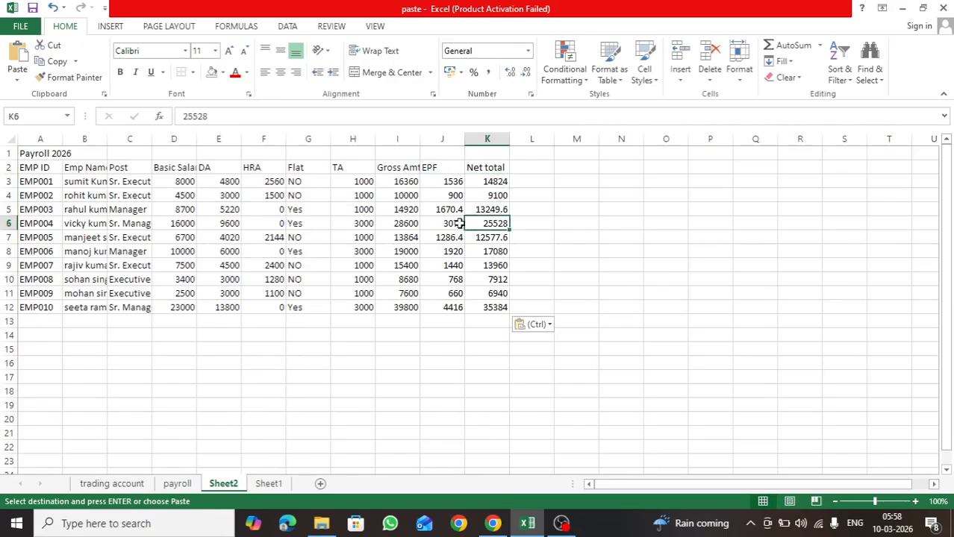
{"action": "left_click", "coordinate": [450, 210]}
{"action": "left_click", "coordinate": [446, 196]}
{"action": "left_click", "coordinate": [442, 181]}
{"action": "left_click", "coordinate": [401, 182]}
{"action": "left_click", "coordinate": [338, 181]}
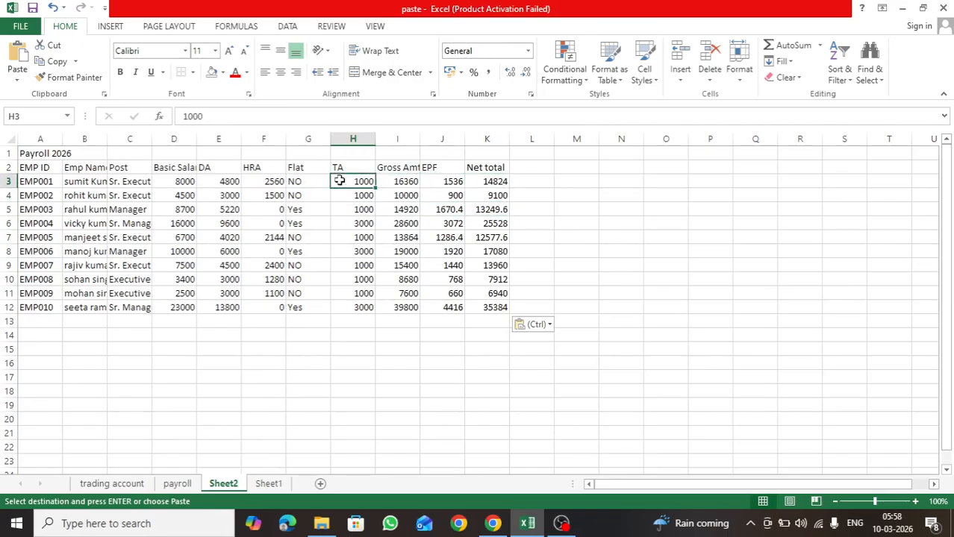
{"action": "left_click", "coordinate": [297, 181]}
{"action": "left_click", "coordinate": [264, 182]}
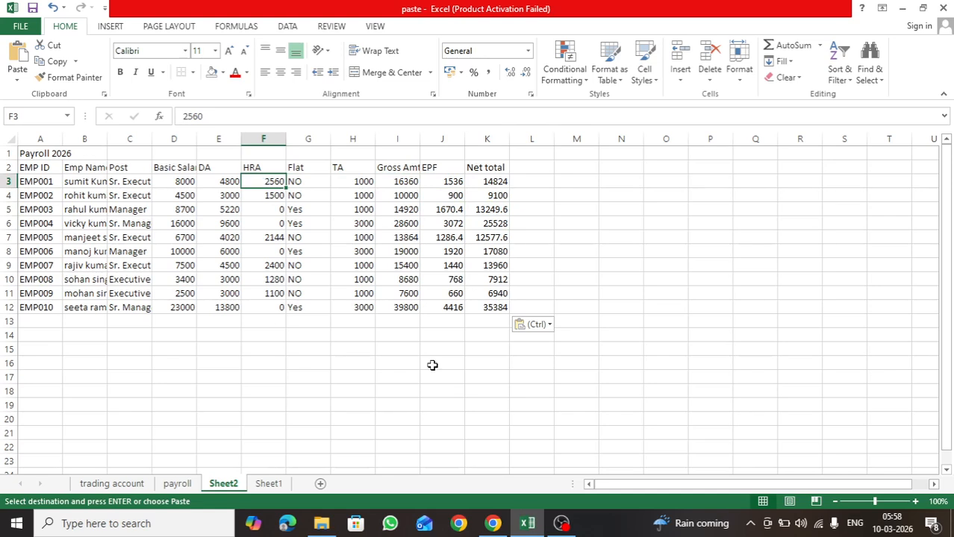
Undo the values paste and paste only the formats of the copied table into Sheet2 starting at cell A1
{"action": "key", "text": "ctrl+z"}
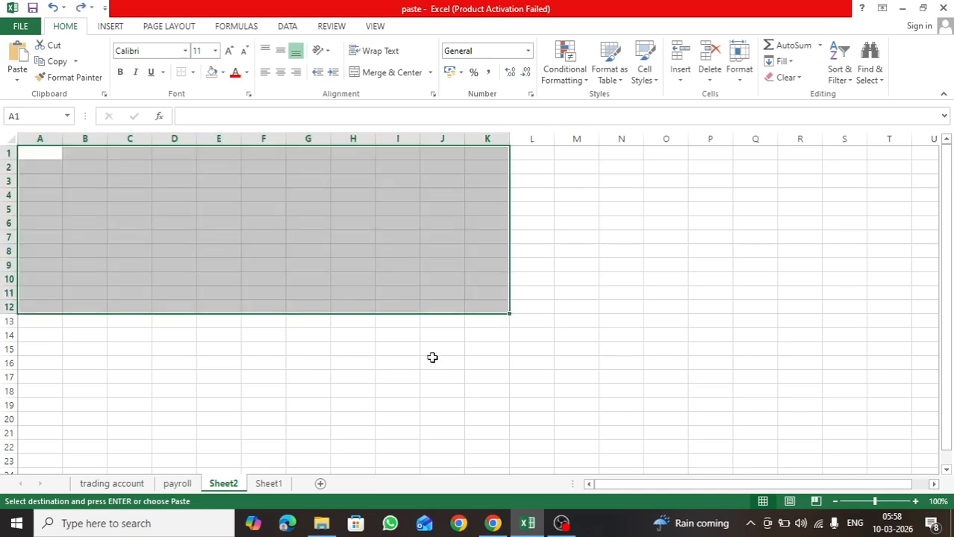
{"action": "left_click", "coordinate": [50, 157]}
{"action": "right_click", "coordinate": [51, 159]}
{"action": "right_click", "coordinate": [52, 158]}
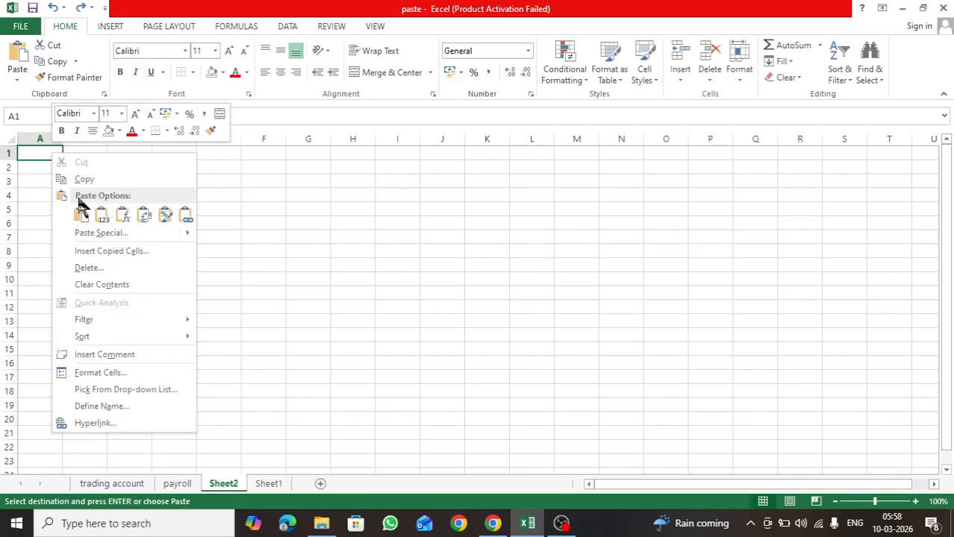
{"action": "left_click", "coordinate": [97, 234]}
{"action": "left_click", "coordinate": [32, 192]}
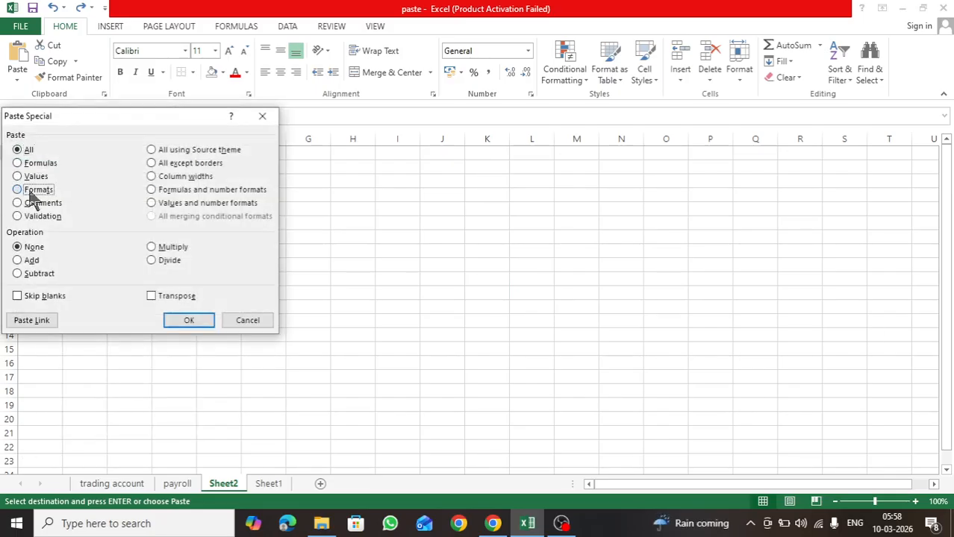
{"action": "left_click", "coordinate": [188, 322]}
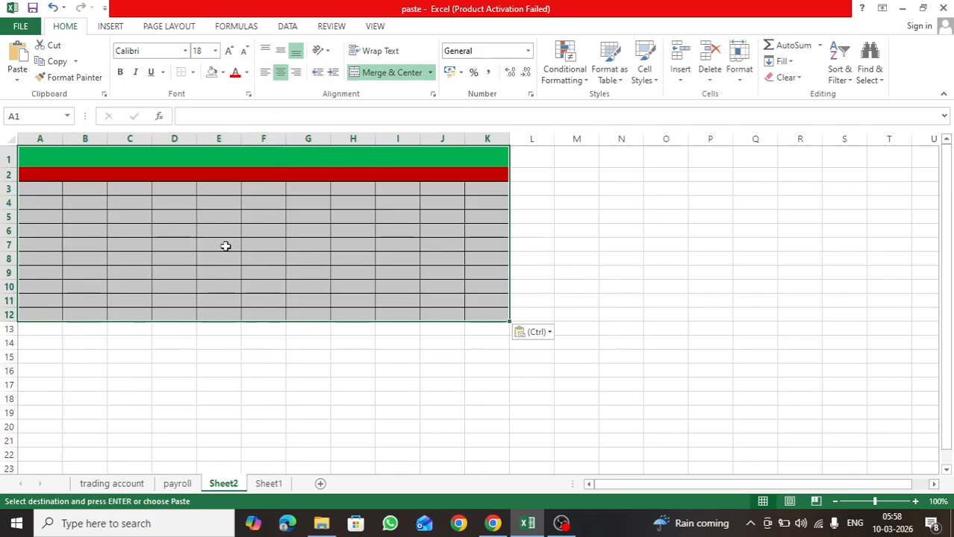
Compare the pasted formatting on Sheet2 with the original table on the payroll sheet, and undo the formats paste
{"action": "left_click", "coordinate": [177, 483]}
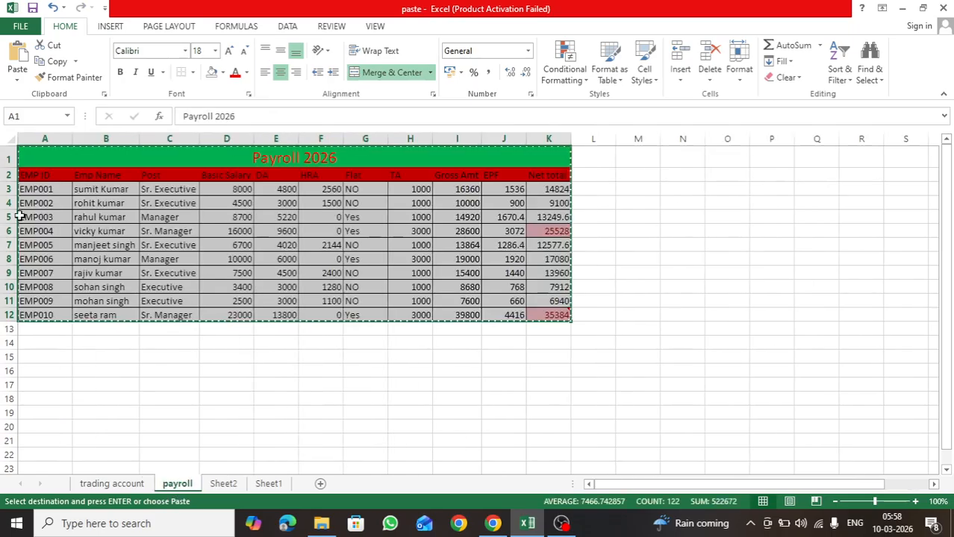
{"action": "left_click", "coordinate": [223, 484]}
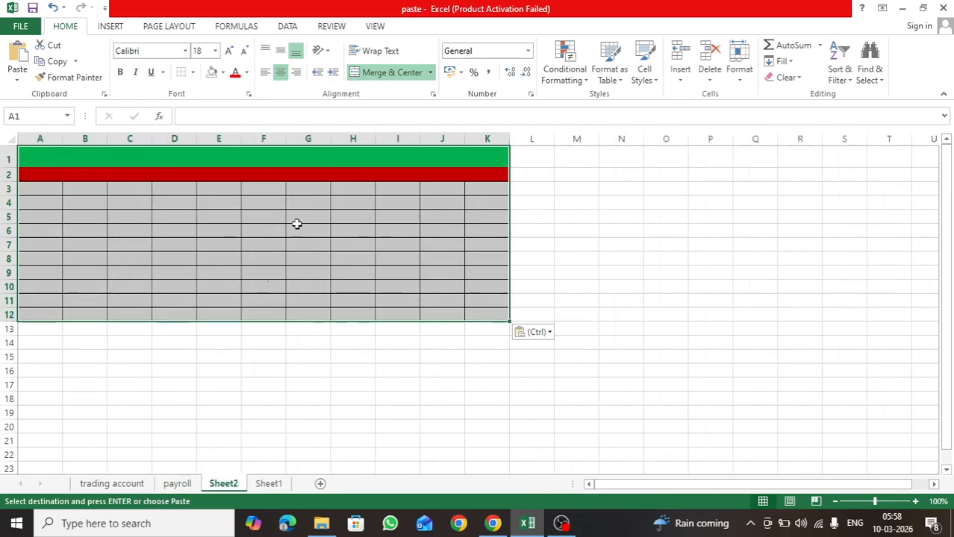
{"action": "key", "text": "ctrl+z"}
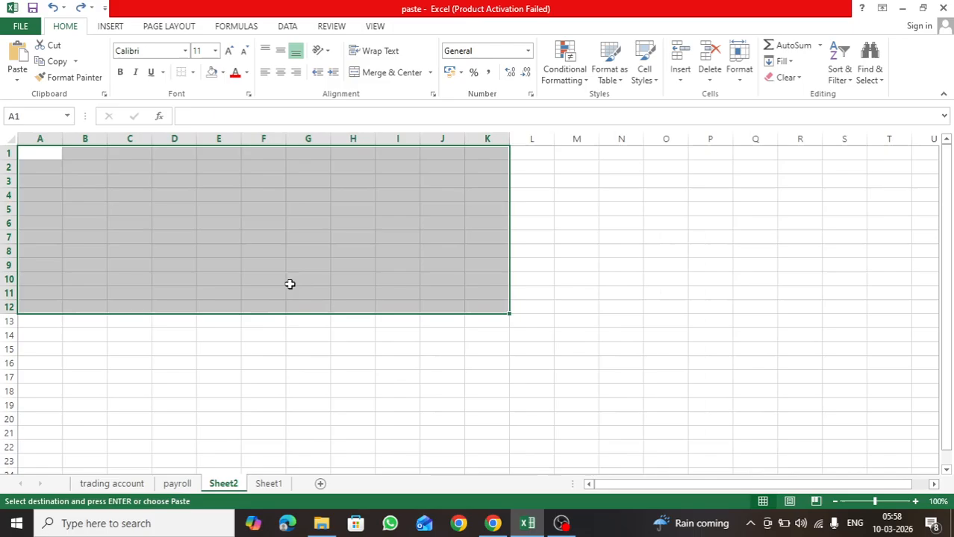
Paste only the comments of the copied payroll table into Sheet2 starting at cell A1
{"action": "left_click", "coordinate": [46, 158]}
{"action": "right_click", "coordinate": [45, 155]}
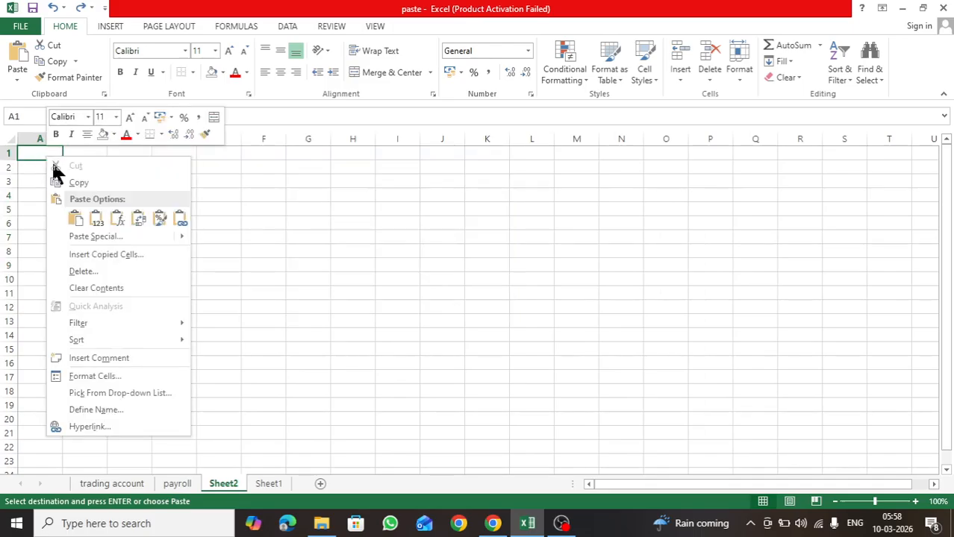
{"action": "left_click", "coordinate": [59, 235]}
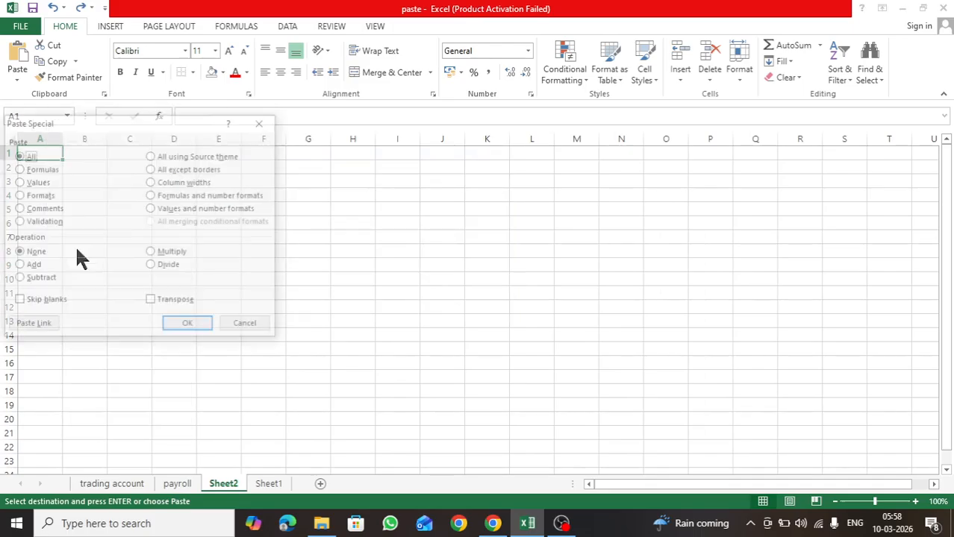
{"action": "left_click", "coordinate": [39, 210]}
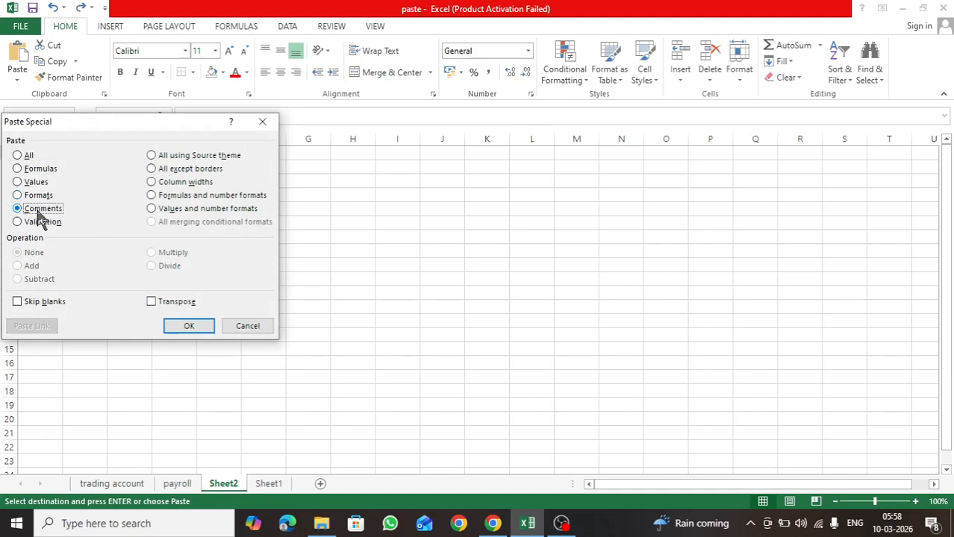
{"action": "left_click", "coordinate": [186, 327]}
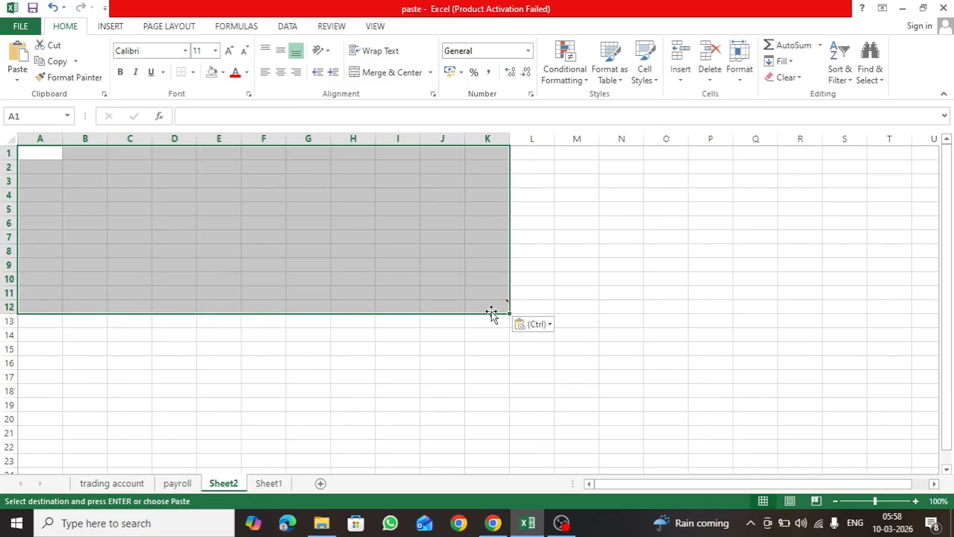
Compare the comment pasted in cell K12 of Sheet2 with the original comment on the payroll sheet
{"action": "mouse_move", "coordinate": [491, 310]}
{"action": "left_click", "coordinate": [177, 484]}
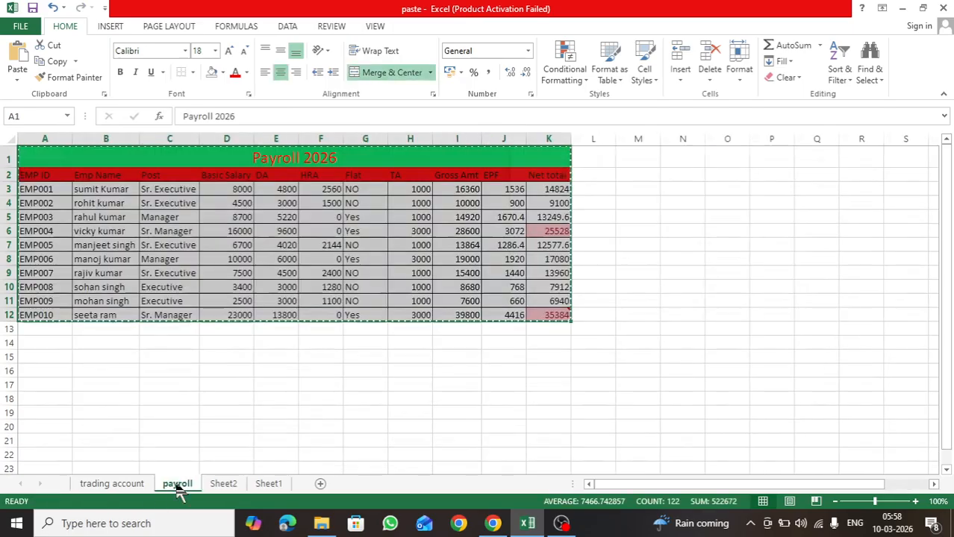
{"action": "mouse_move", "coordinate": [552, 315]}
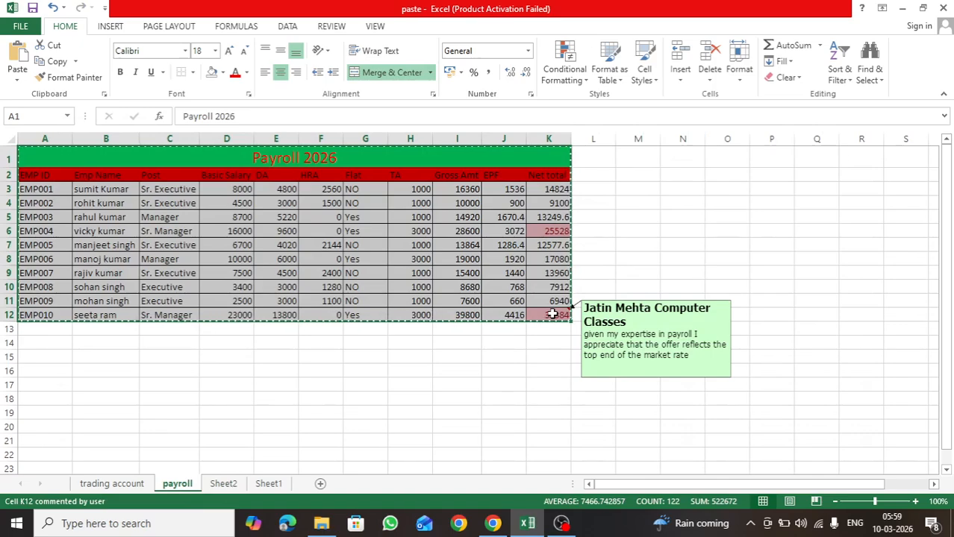
{"action": "left_click", "coordinate": [224, 485]}
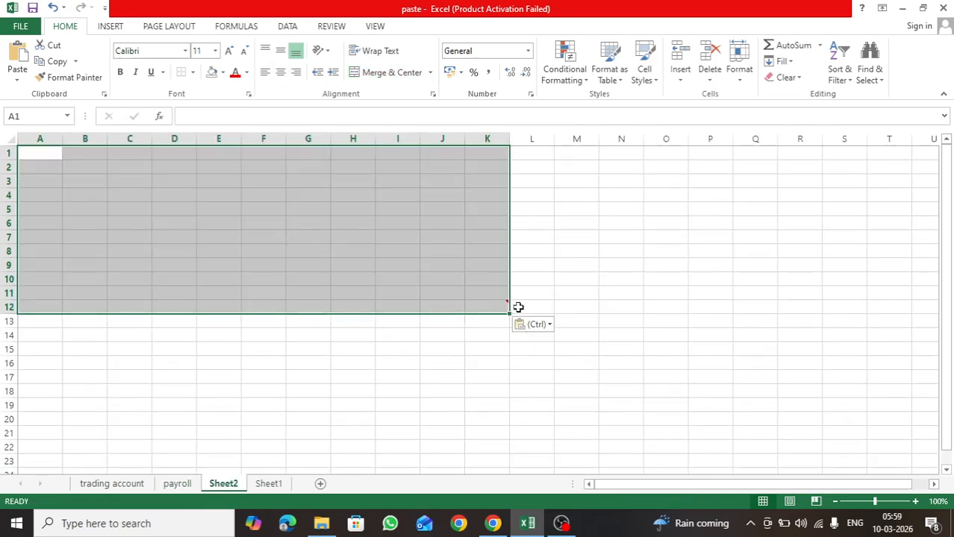
{"action": "mouse_move", "coordinate": [503, 310]}
Undo the comments paste and paste only the validation of the copied table into Sheet2 starting at cell A1
{"action": "key", "text": "ctrl+c"}
{"action": "left_click", "coordinate": [52, 149]}
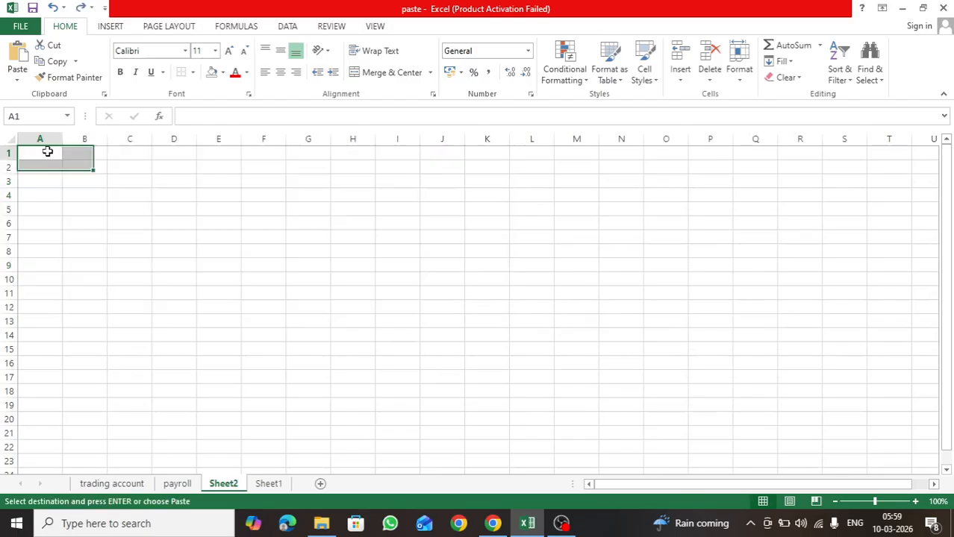
{"action": "right_click", "coordinate": [49, 153]}
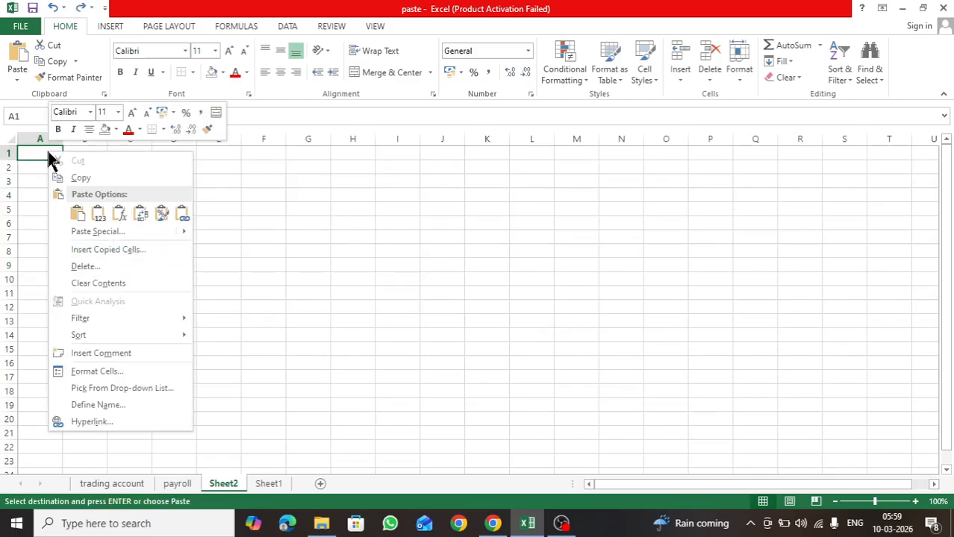
{"action": "left_click", "coordinate": [88, 232]}
{"action": "left_click", "coordinate": [18, 220]}
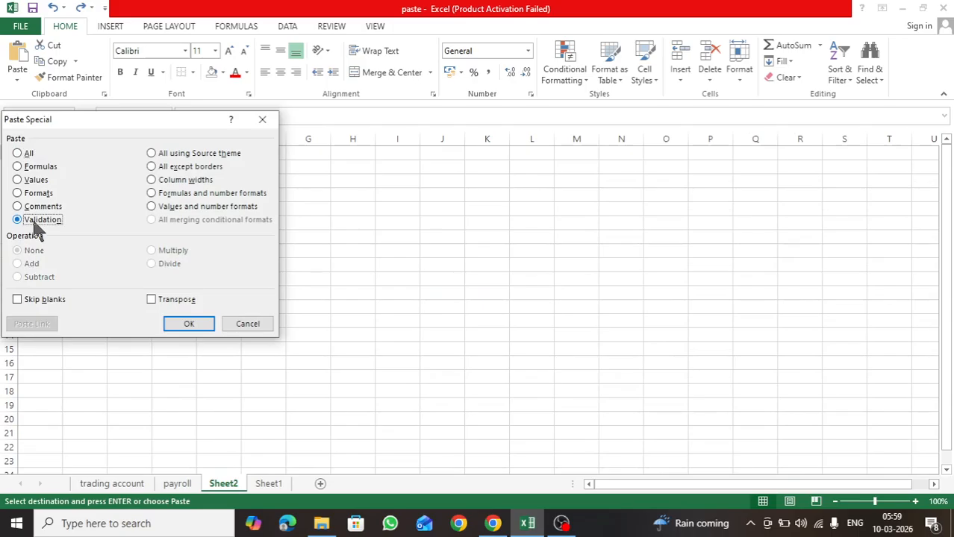
{"action": "left_click", "coordinate": [188, 324]}
Check the drop-down lists pasted into column A of Sheet2 against the EMP ID list on the payroll sheet
{"action": "left_click", "coordinate": [47, 222]}
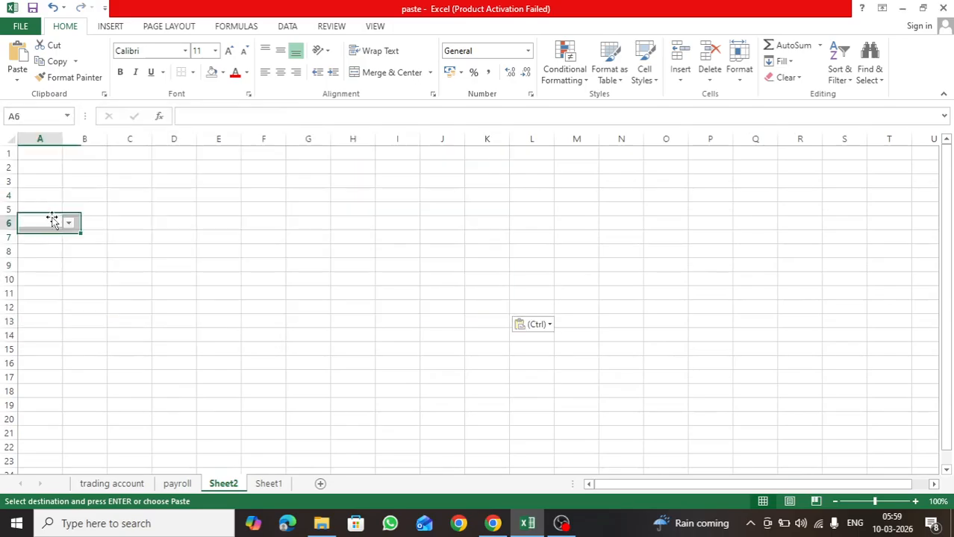
{"action": "left_click", "coordinate": [51, 195]}
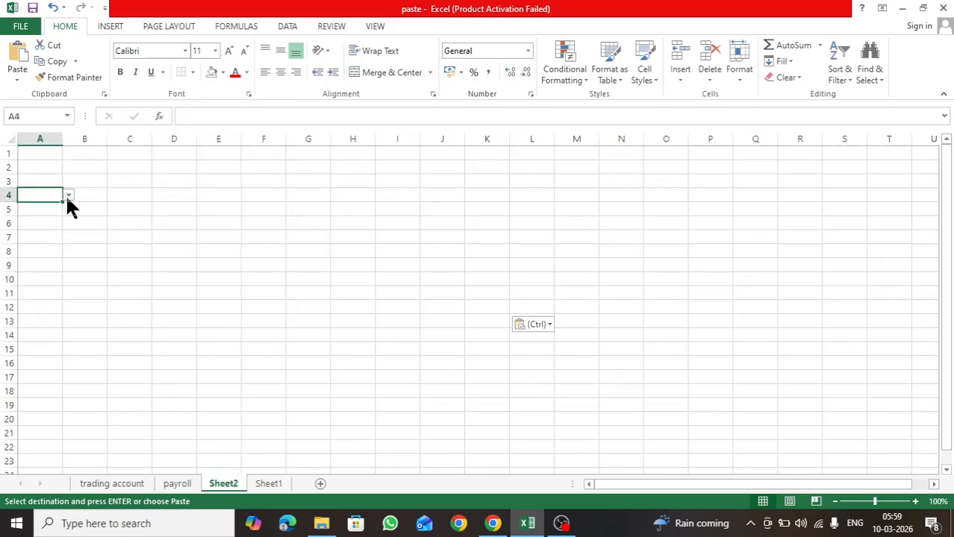
{"action": "left_click", "coordinate": [183, 484]}
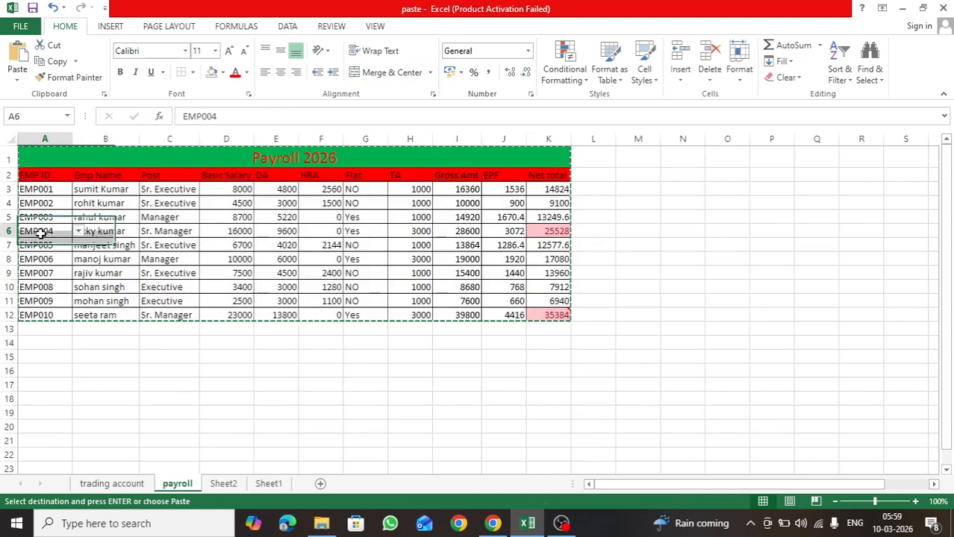
{"action": "left_click", "coordinate": [78, 231]}
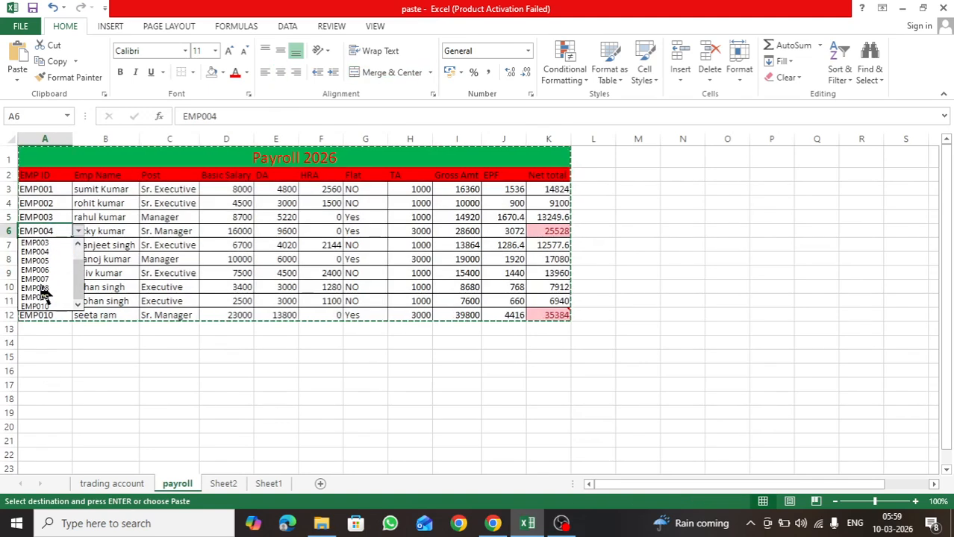
{"action": "left_click", "coordinate": [223, 485]}
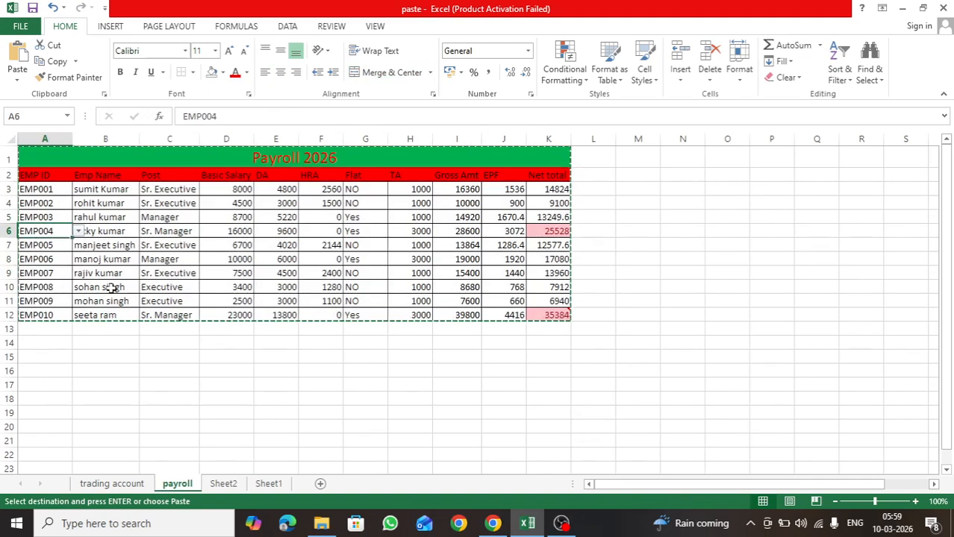
{"action": "left_click", "coordinate": [229, 485]}
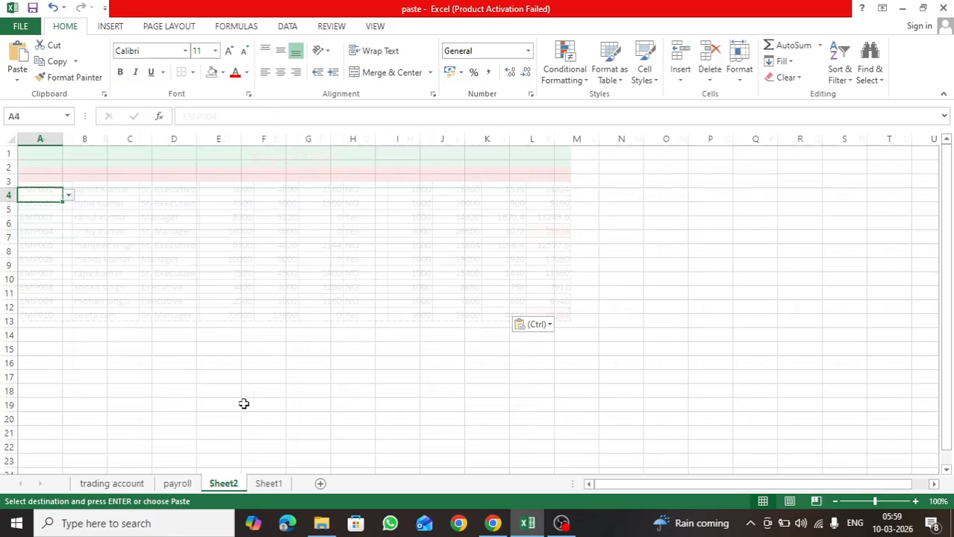
{"action": "left_click", "coordinate": [52, 233]}
{"action": "left_click", "coordinate": [51, 223]}
{"action": "left_click", "coordinate": [45, 264]}
{"action": "left_click", "coordinate": [48, 278]}
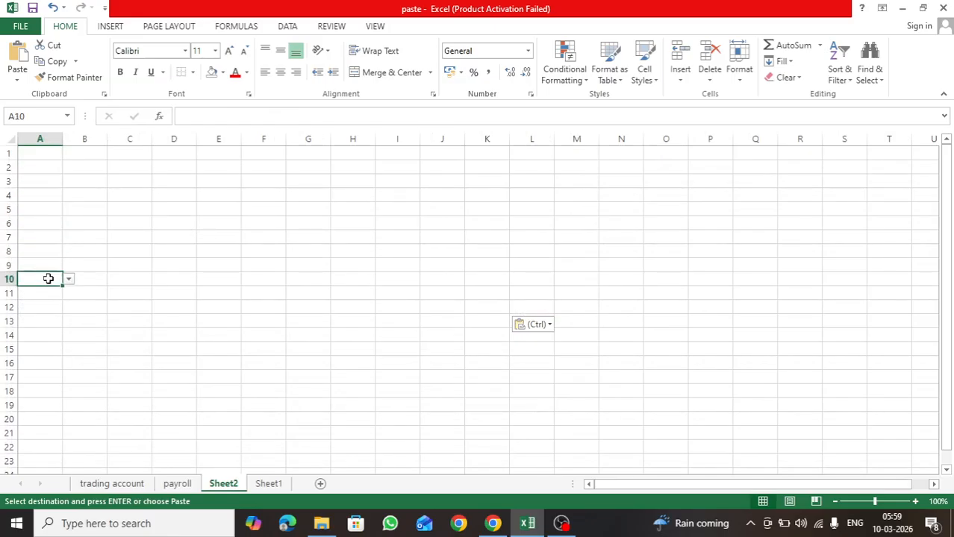
{"action": "left_click", "coordinate": [45, 219]}
{"action": "left_click", "coordinate": [45, 179]}
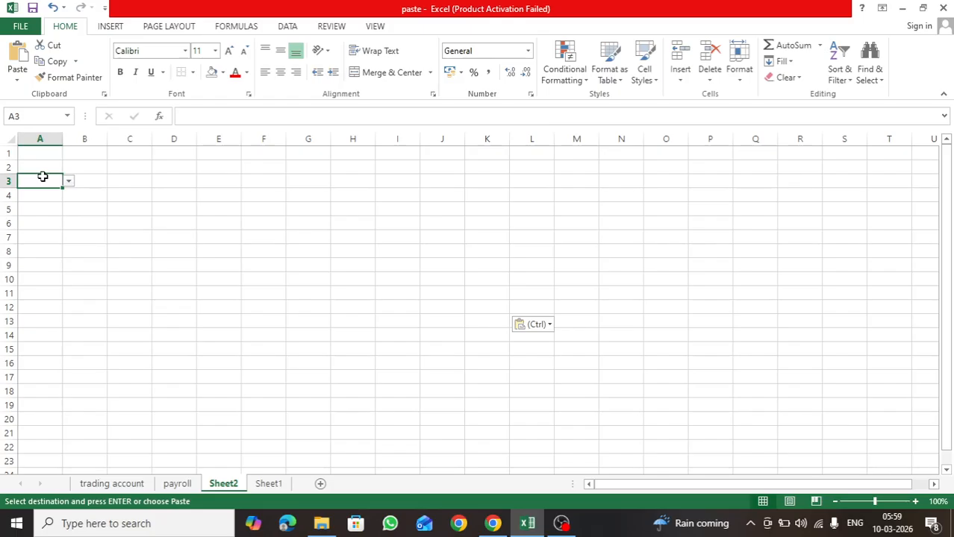
Undo the validation paste and paste the copied table into Sheet2 at cell A1 with the All using Source theme option
{"action": "key", "text": "ctrl+z"}
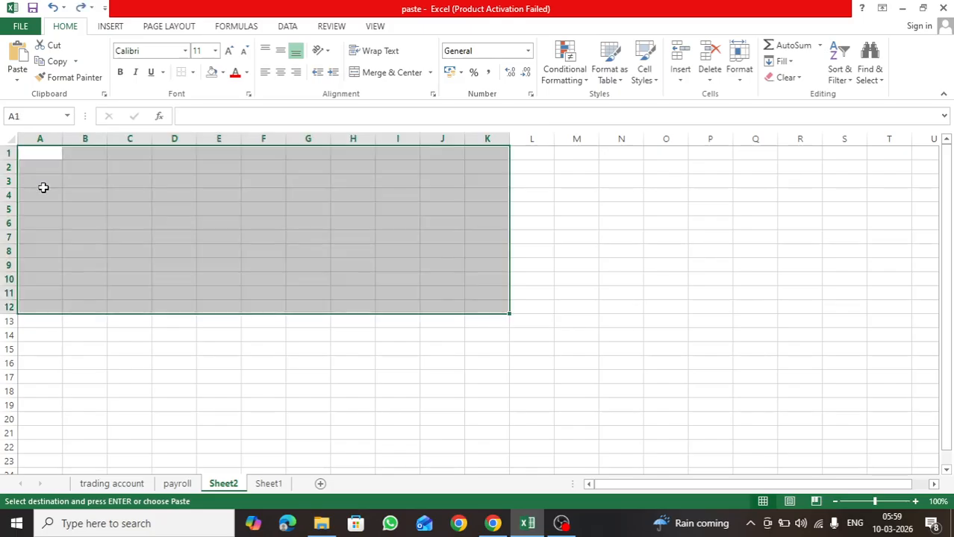
{"action": "left_click", "coordinate": [37, 151]}
{"action": "right_click", "coordinate": [35, 149]}
{"action": "left_click", "coordinate": [64, 228]}
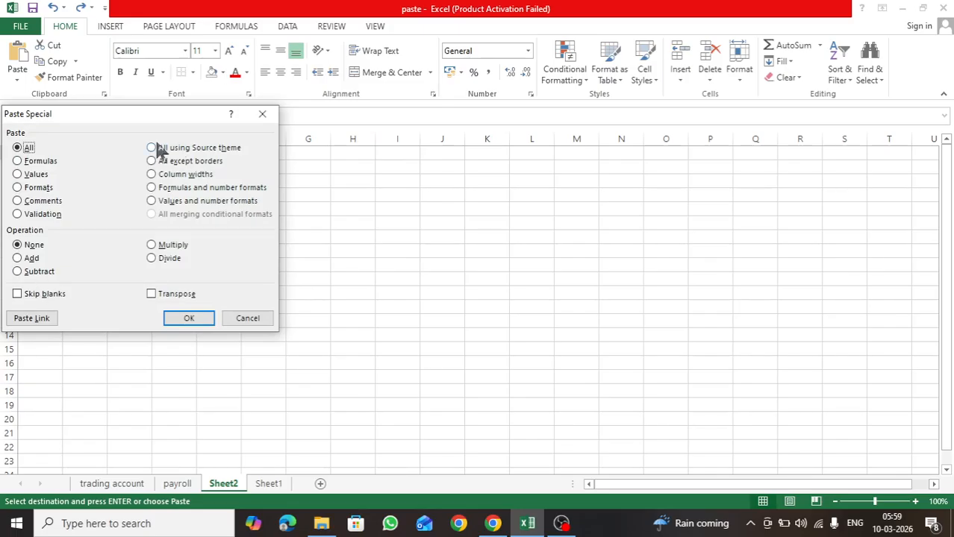
{"action": "left_click", "coordinate": [207, 149]}
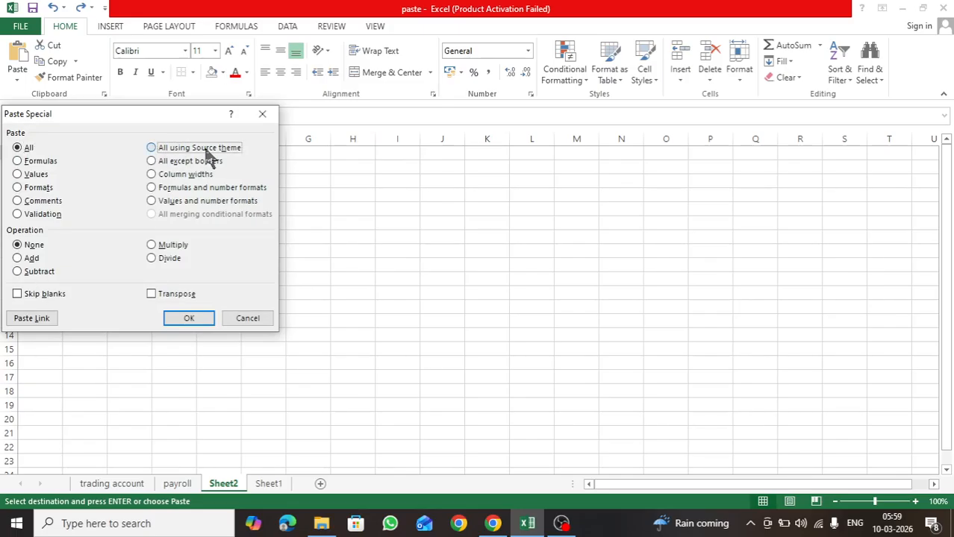
{"action": "left_click", "coordinate": [187, 319]}
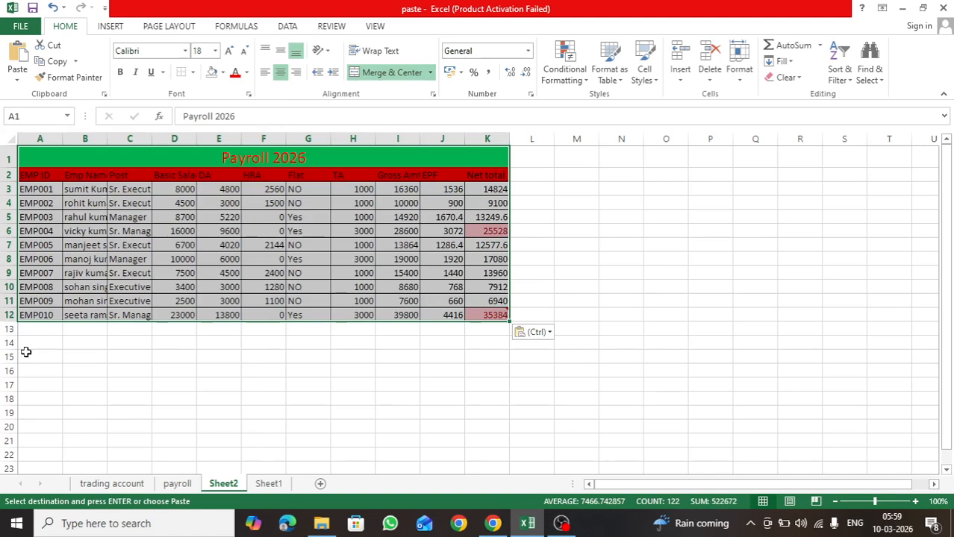
Compare the source-theme paste on Sheet2 with the original table on the payroll sheet
{"action": "left_click", "coordinate": [171, 487]}
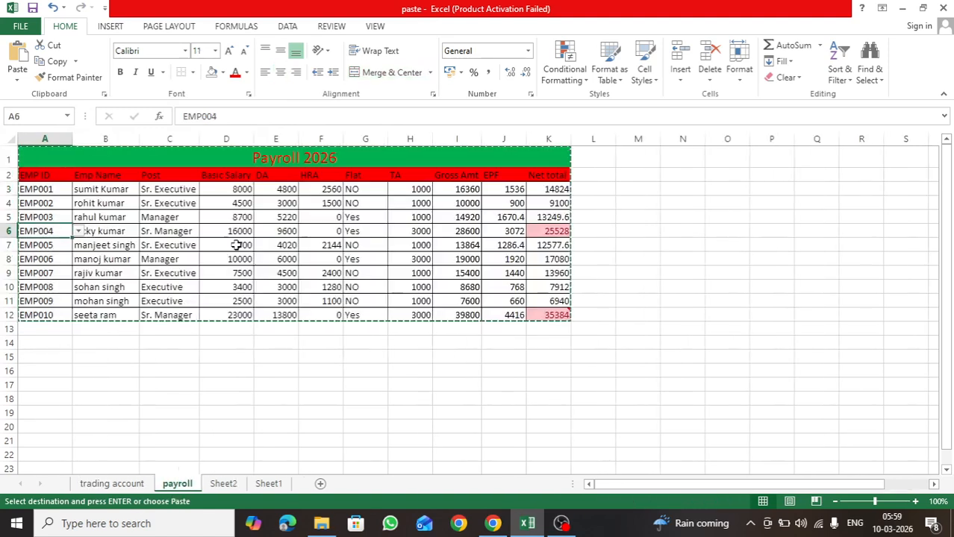
{"action": "left_click", "coordinate": [224, 484]}
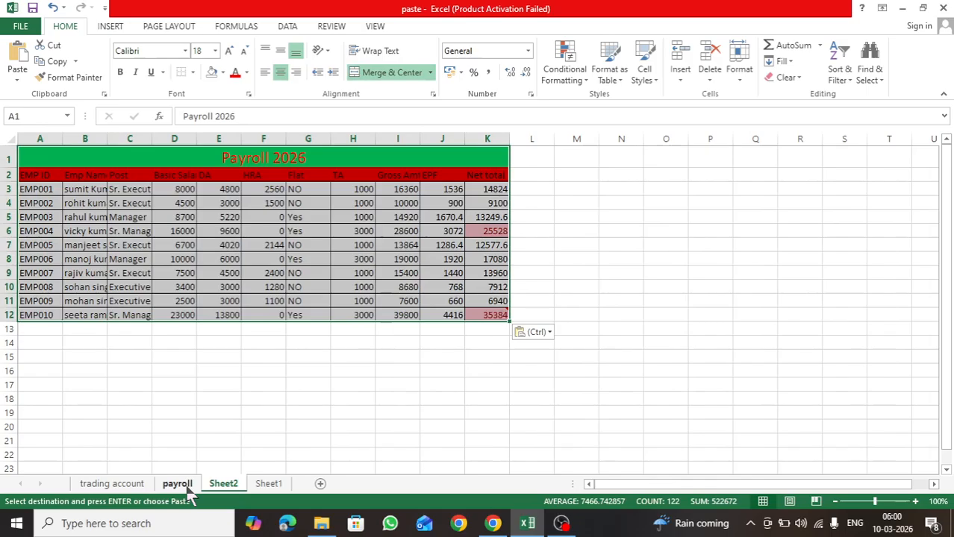
{"action": "left_click", "coordinate": [187, 486]}
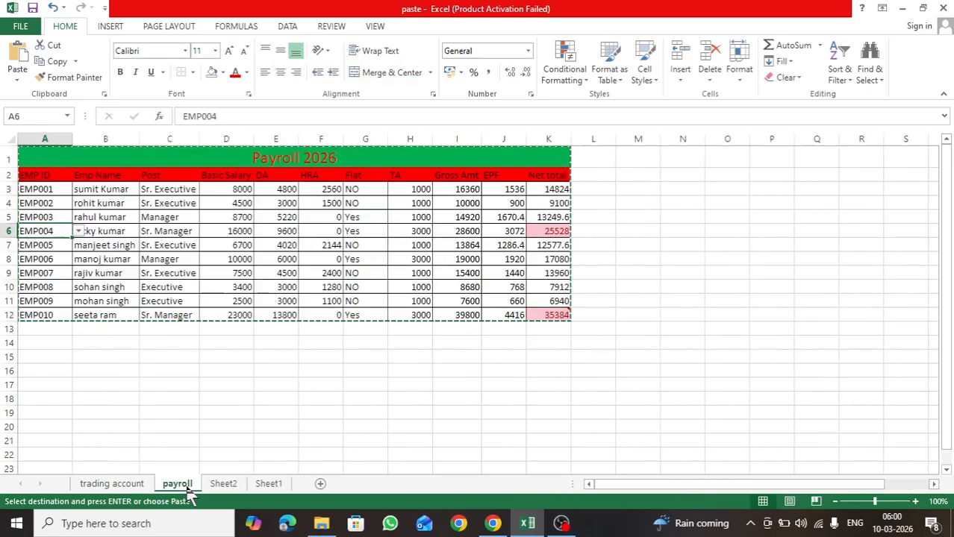
{"action": "left_click", "coordinate": [224, 485]}
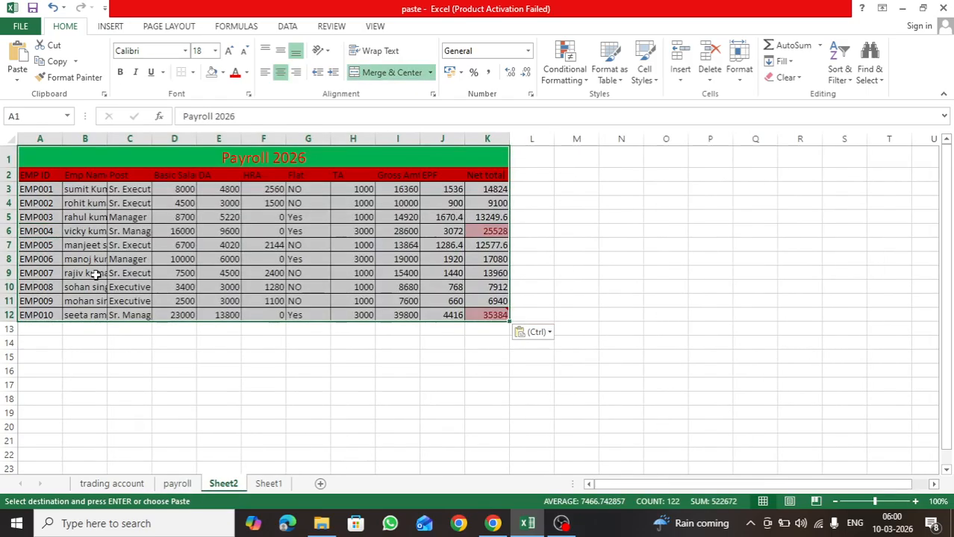
Undo the source-theme paste and paste the copied table into Sheet2 at cell A1 with the All except borders option
{"action": "key", "text": "ctrl+z"}
{"action": "left_click", "coordinate": [40, 153]}
{"action": "right_click", "coordinate": [39, 154]}
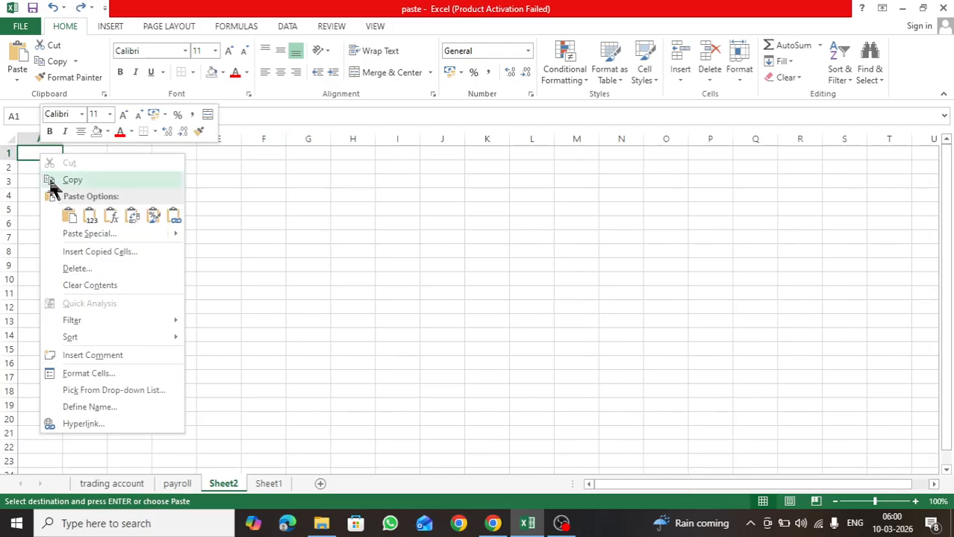
{"action": "left_click", "coordinate": [79, 235]}
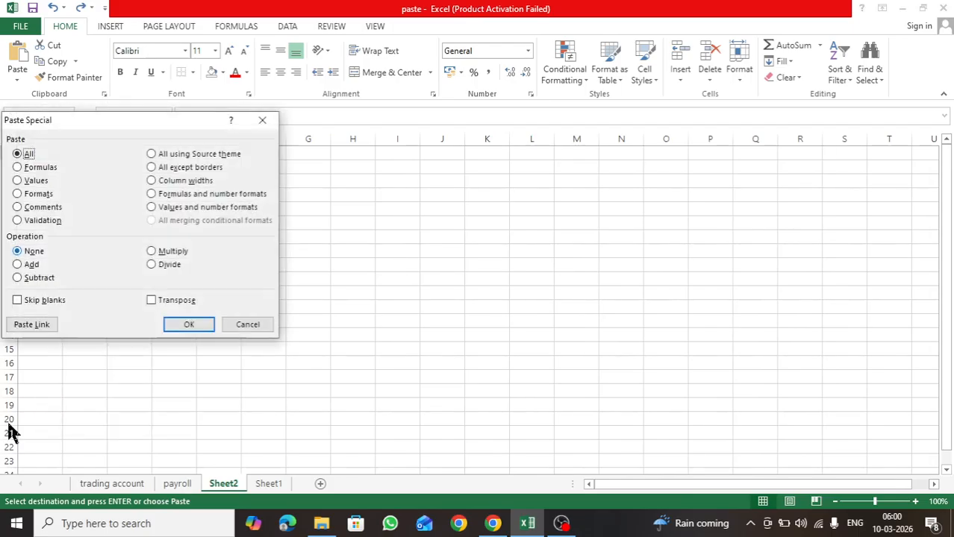
{"action": "left_click", "coordinate": [171, 171]}
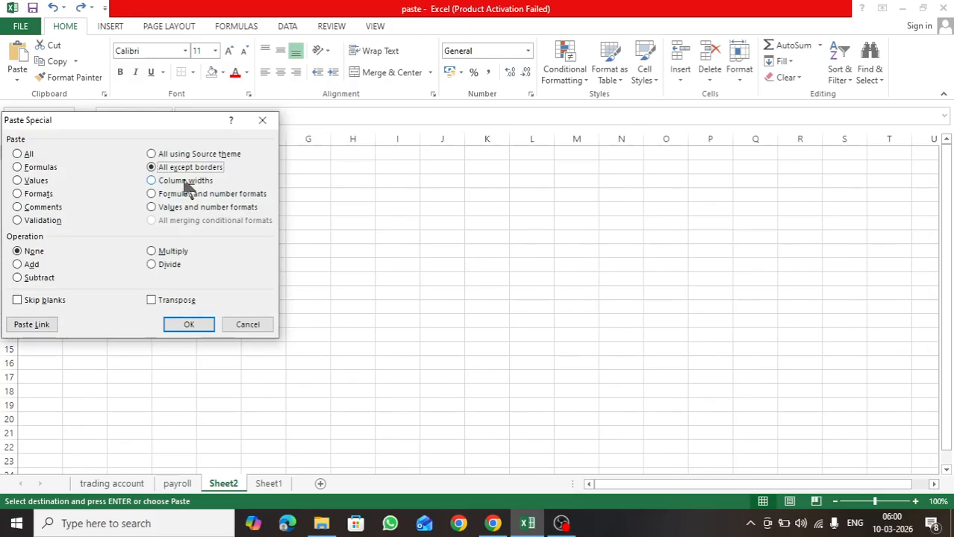
{"action": "left_click", "coordinate": [200, 330]}
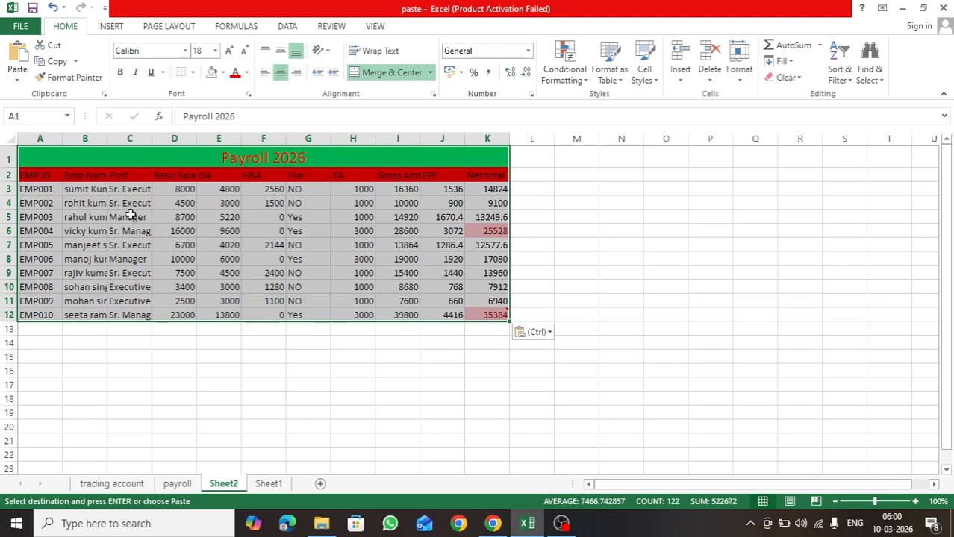
Undo the borderless paste and paste only the column widths of the copied table into Sheet2 starting at cell A1
{"action": "key", "text": "ctrl+z"}
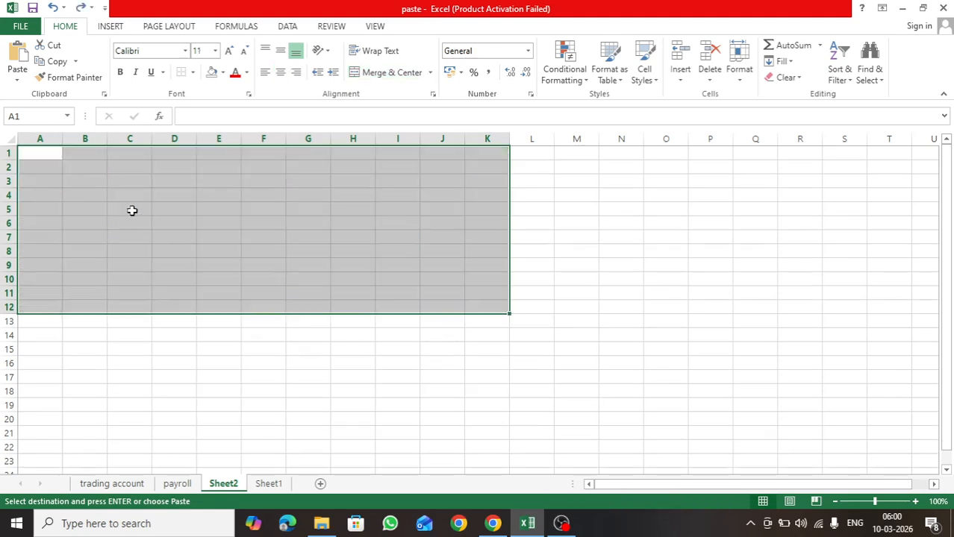
{"action": "left_click", "coordinate": [46, 156]}
{"action": "right_click", "coordinate": [45, 155]}
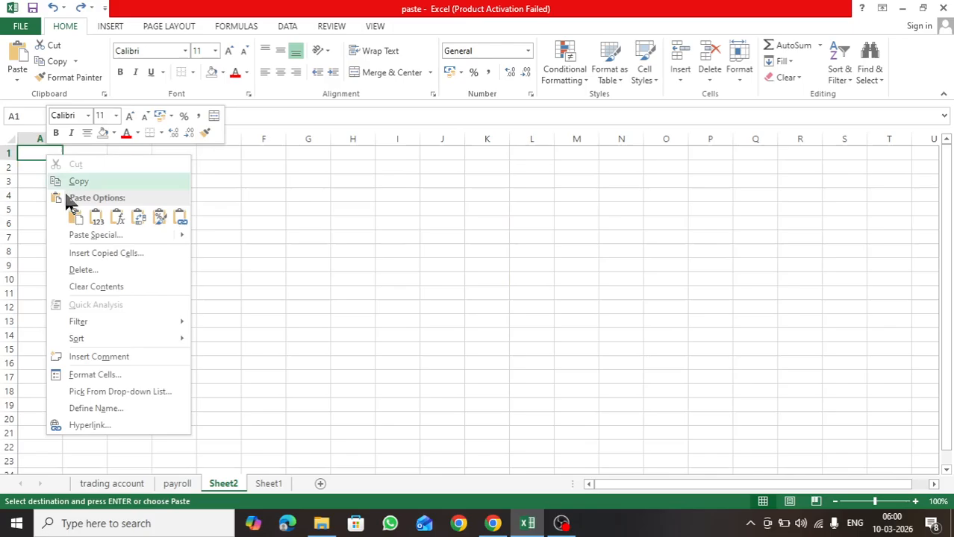
{"action": "left_click", "coordinate": [80, 235]}
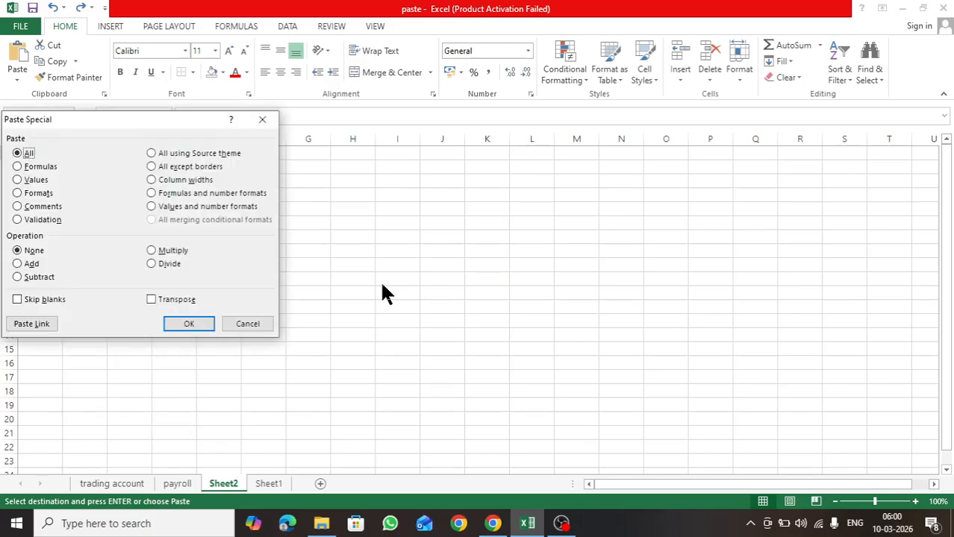
{"action": "left_click", "coordinate": [181, 179]}
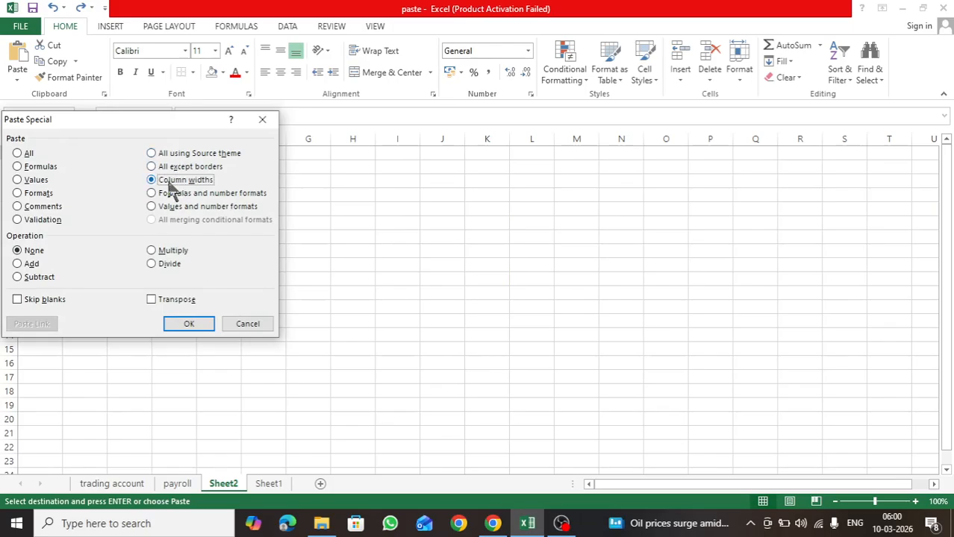
{"action": "left_click", "coordinate": [191, 324]}
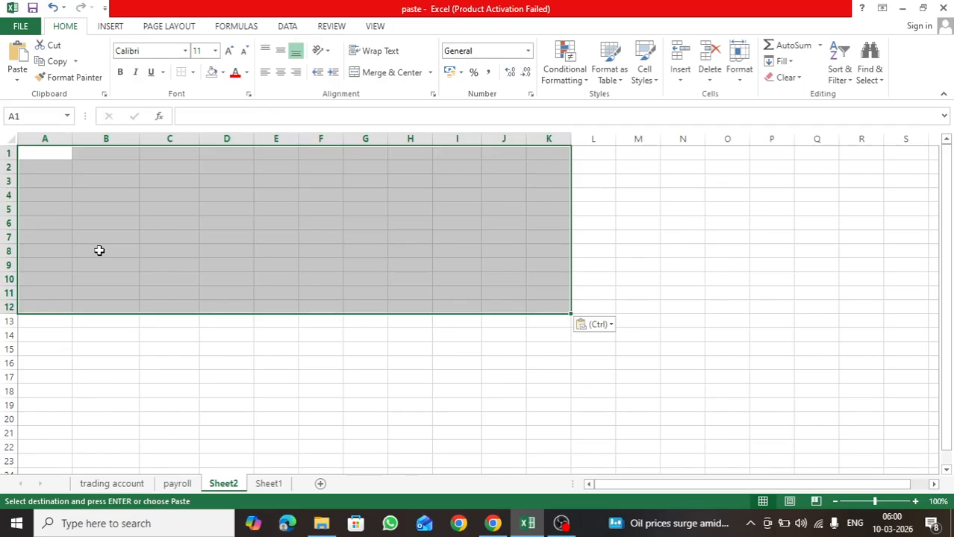
Paste the copied table into Sheet2 at cell A1 using All using Source theme and compare it with the original on the payroll sheet
{"action": "left_click", "coordinate": [48, 155]}
{"action": "right_click", "coordinate": [52, 152]}
{"action": "left_click", "coordinate": [86, 221]}
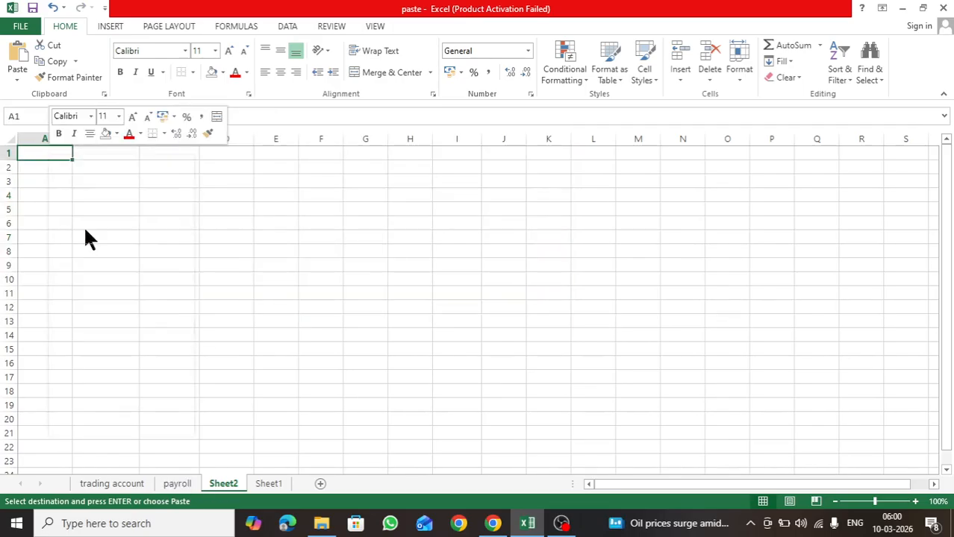
{"action": "left_click", "coordinate": [165, 153]}
{"action": "left_click", "coordinate": [188, 320]}
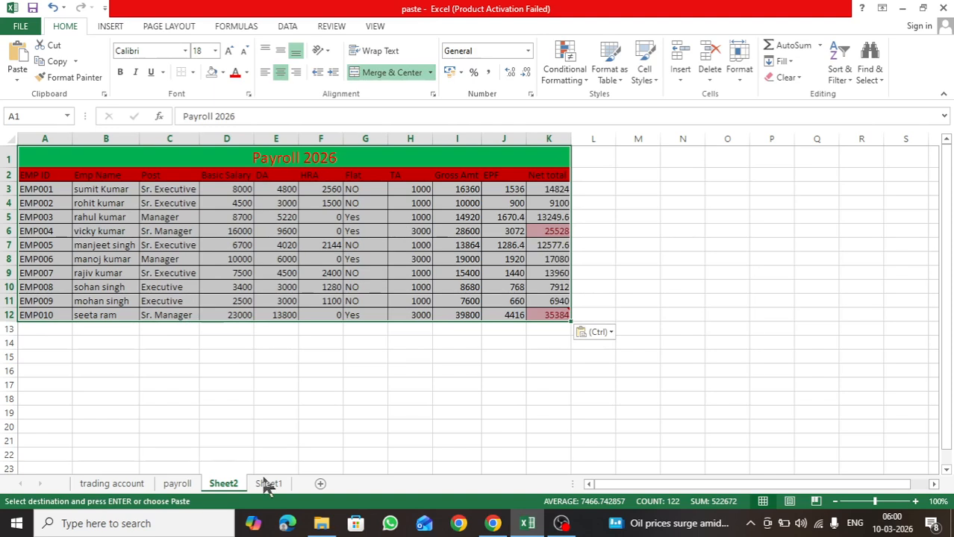
{"action": "left_click", "coordinate": [183, 484]}
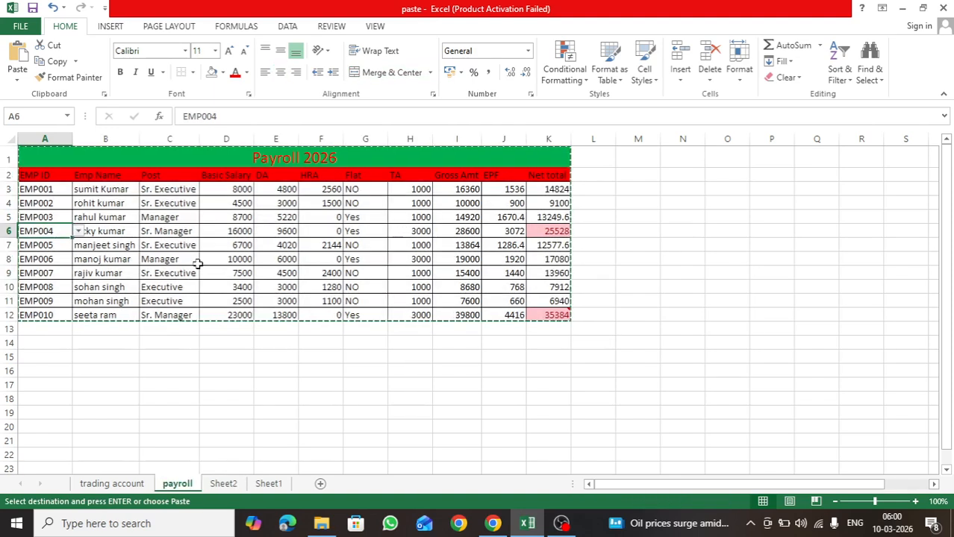
{"action": "left_click", "coordinate": [225, 483]}
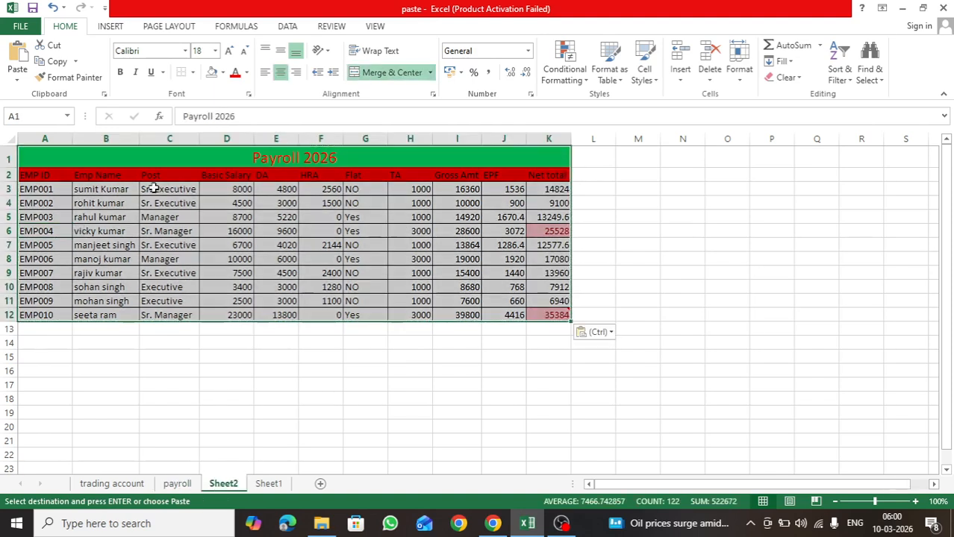
Undo the table and column width pastes, and paste the table into Sheet2 at cell A1 with Formulas and number formats
{"action": "key", "text": "ctrl+z"}
{"action": "key", "text": "ctrl+z"}
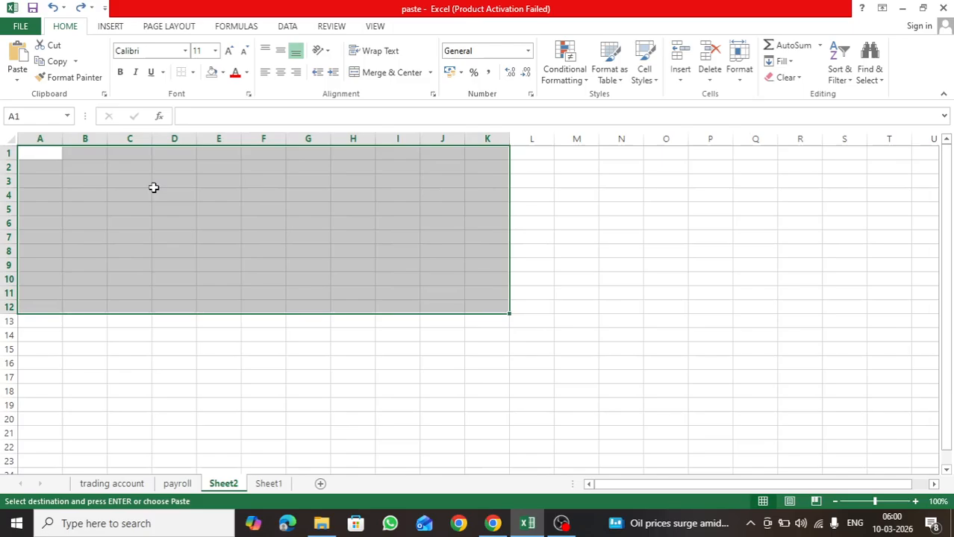
{"action": "left_click", "coordinate": [43, 158]}
{"action": "right_click", "coordinate": [42, 158]}
{"action": "left_click", "coordinate": [79, 233]}
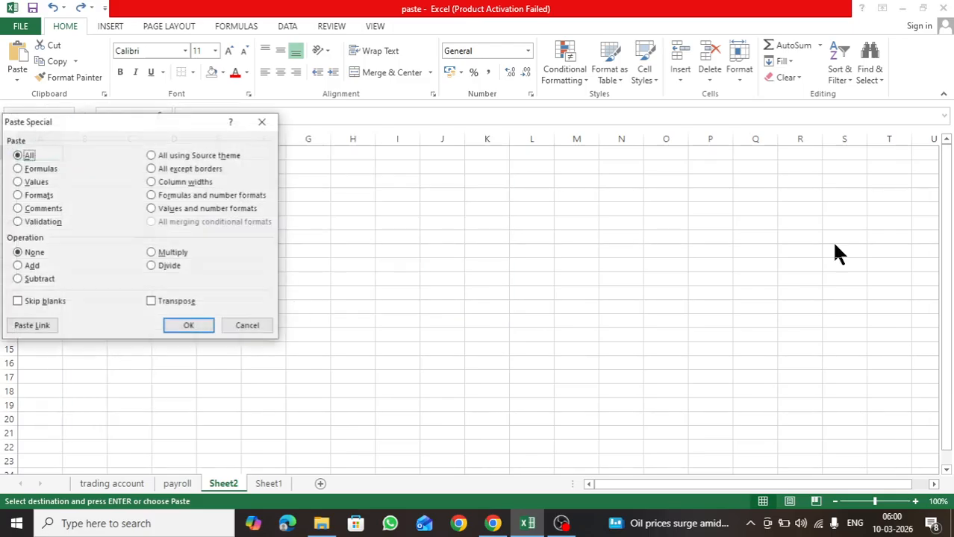
{"action": "left_click", "coordinate": [171, 199]}
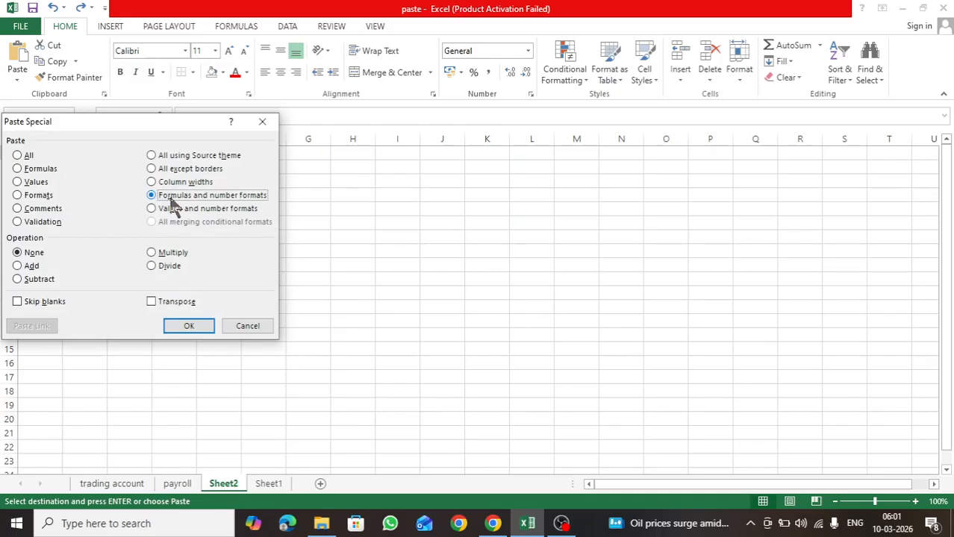
{"action": "left_click", "coordinate": [190, 327]}
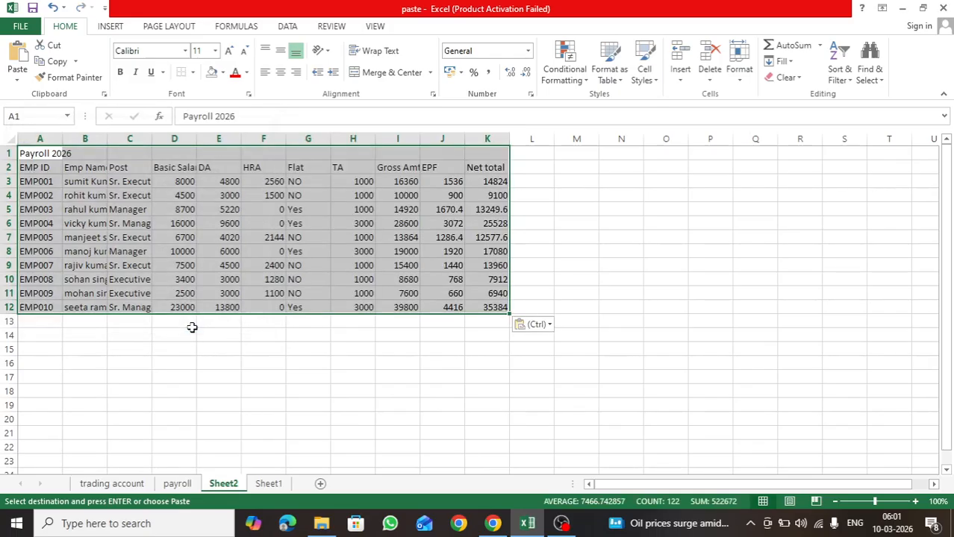
Inspect the Post, EPF and Net total cells of the pasted table on Sheet2 for formulas
{"action": "left_click", "coordinate": [314, 227]}
{"action": "left_click", "coordinate": [437, 211]}
{"action": "left_click", "coordinate": [481, 210]}
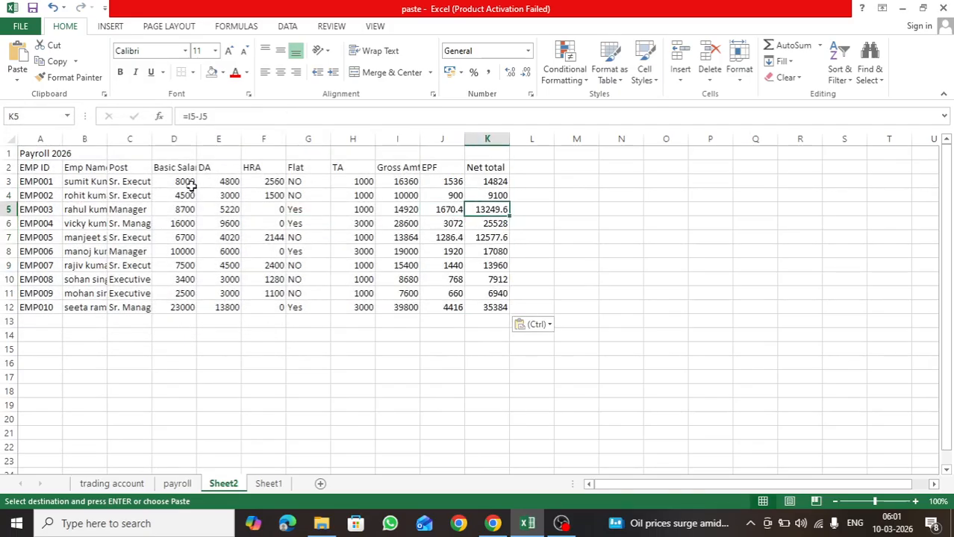
{"action": "left_click", "coordinate": [96, 187]}
{"action": "left_click", "coordinate": [136, 182]}
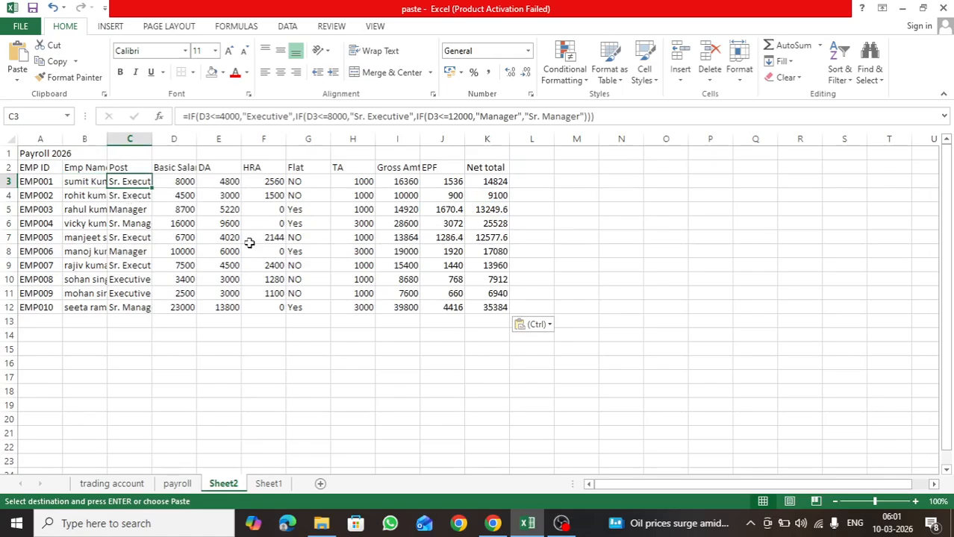
{"action": "left_click", "coordinate": [466, 215]}
{"action": "left_click", "coordinate": [449, 236]}
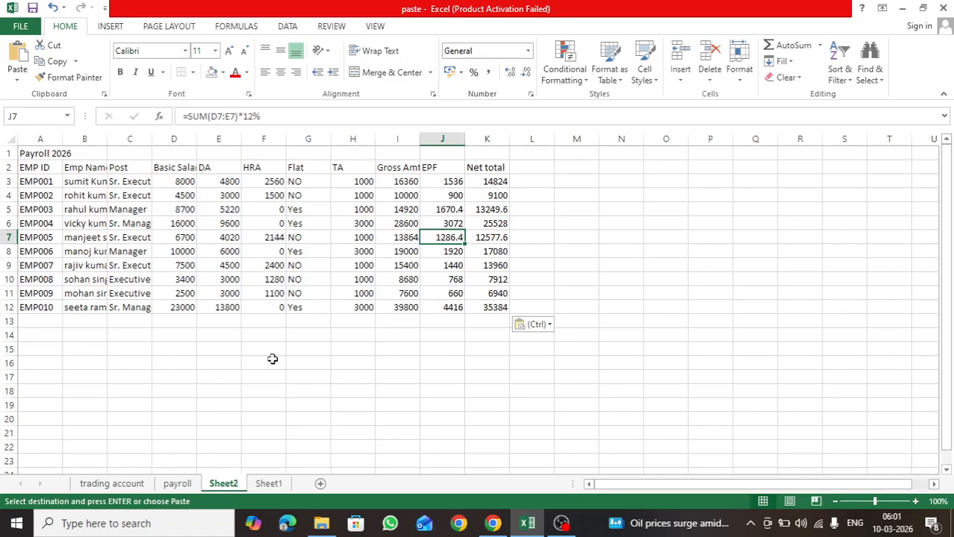
Undo the formulas paste and paste the table into Sheet2 at cell A1 with Values and number formats
{"action": "key", "text": "ctrl+z"}
{"action": "left_click", "coordinate": [38, 155]}
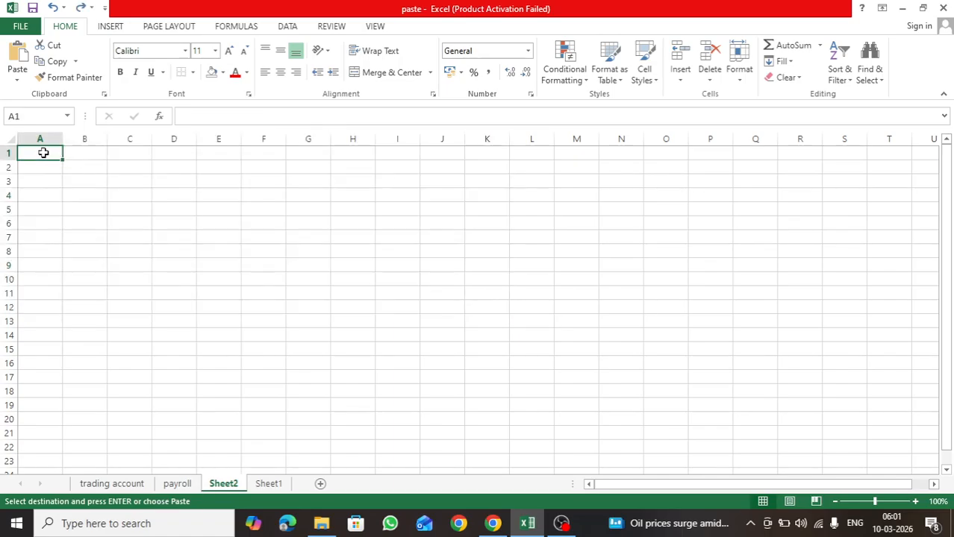
{"action": "right_click", "coordinate": [43, 155]}
{"action": "left_click", "coordinate": [86, 232]}
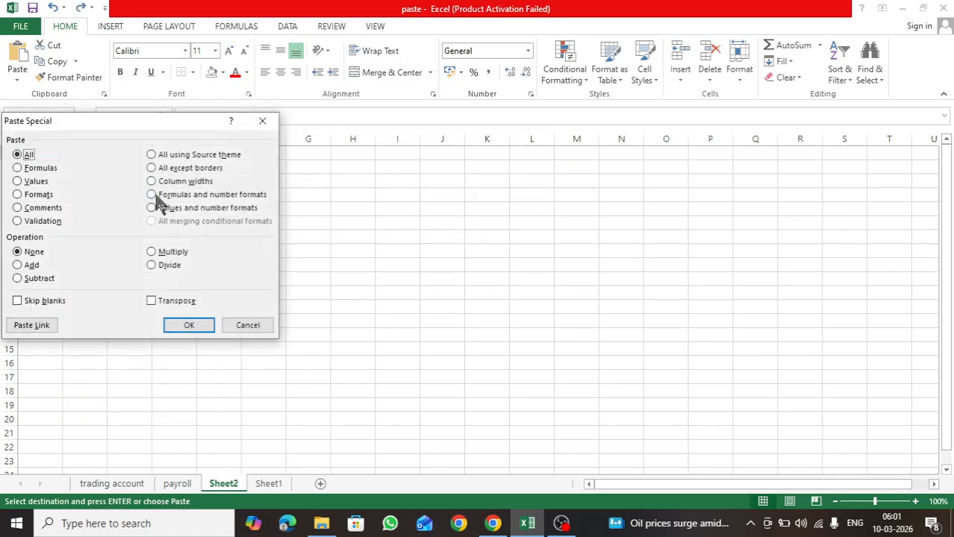
{"action": "left_click", "coordinate": [171, 210]}
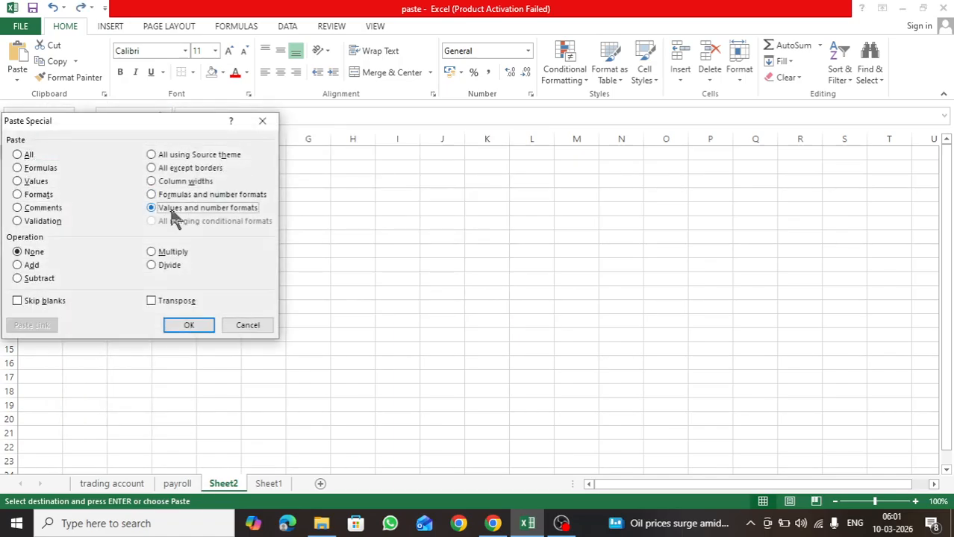
{"action": "left_click", "coordinate": [185, 327]}
Examine the Gross Amt, EPF and Net total cells on Sheet2 to see whether they hold values or formulas
{"action": "left_click", "coordinate": [399, 224]}
{"action": "left_click", "coordinate": [461, 222]}
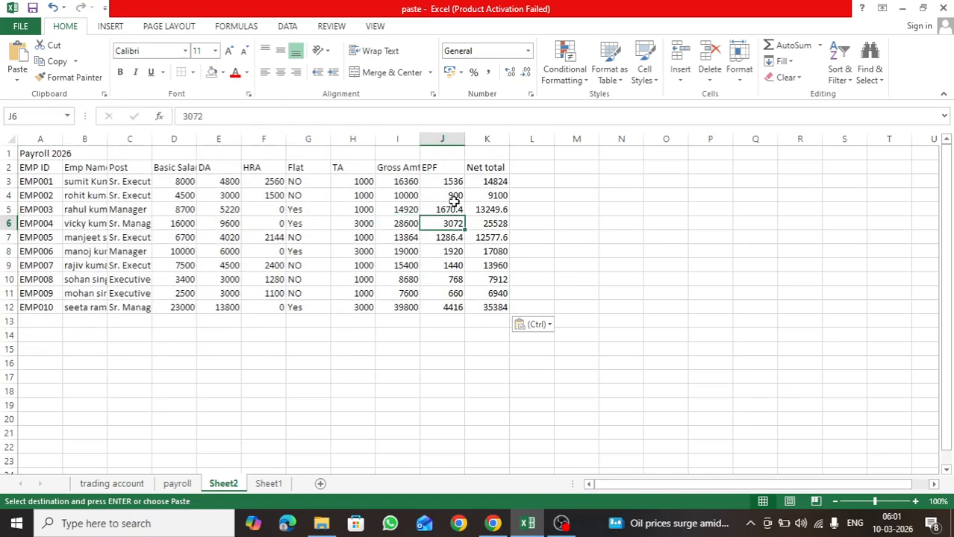
{"action": "left_click", "coordinate": [440, 182]}
{"action": "left_click", "coordinate": [388, 182]}
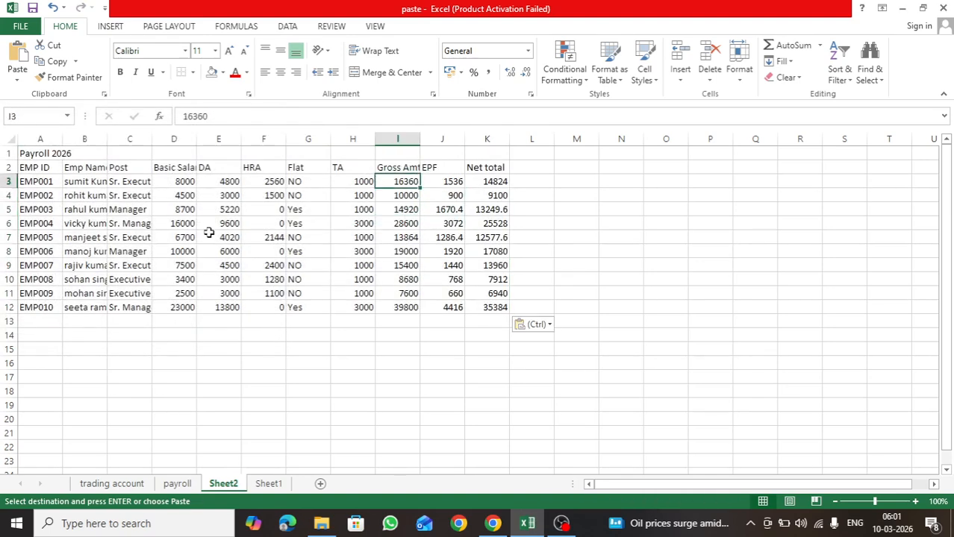
{"action": "left_click", "coordinate": [485, 251]}
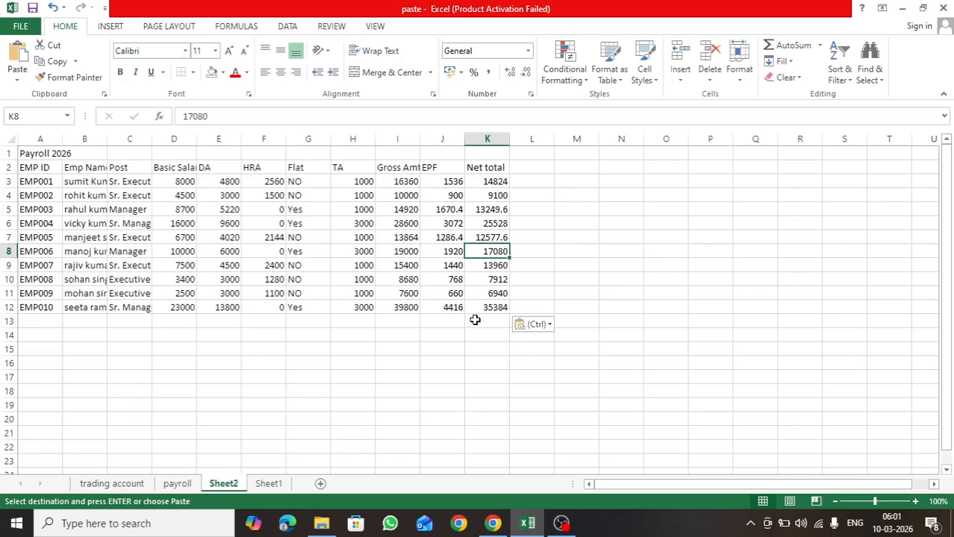
Undo the values paste and check the availability of All merging conditional formats in Paste Special for Sheet2
{"action": "key", "text": "ctrl+z"}
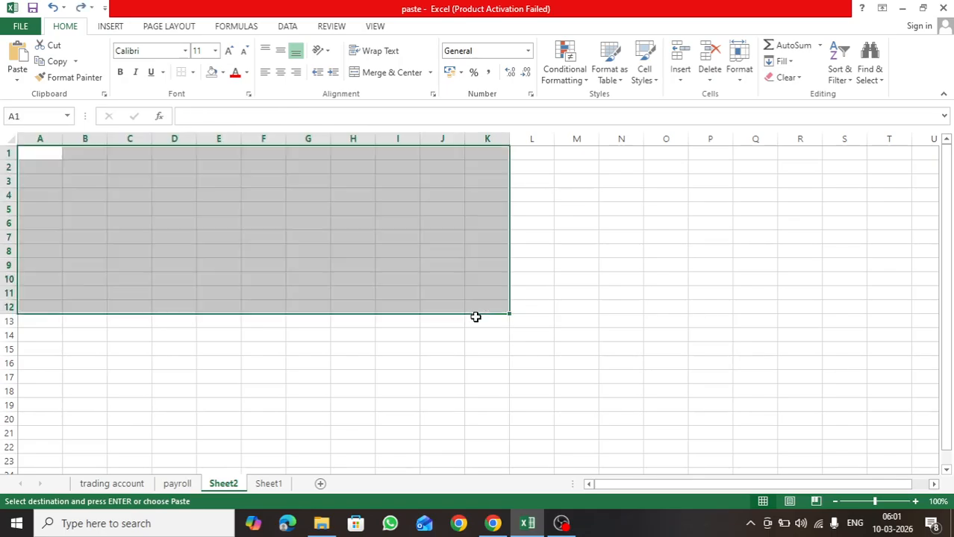
{"action": "left_click", "coordinate": [35, 154]}
{"action": "right_click", "coordinate": [35, 153]}
{"action": "left_click", "coordinate": [77, 236]}
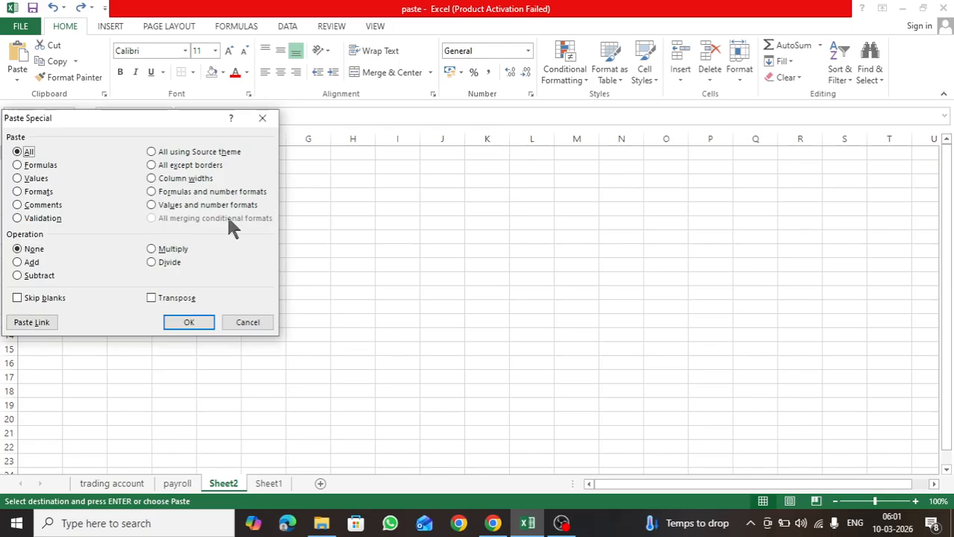
{"action": "left_click", "coordinate": [247, 323]}
Review the conditionally formatted Net total cells K3:K12 in the original table on the payroll sheet
{"action": "left_click", "coordinate": [176, 483]}
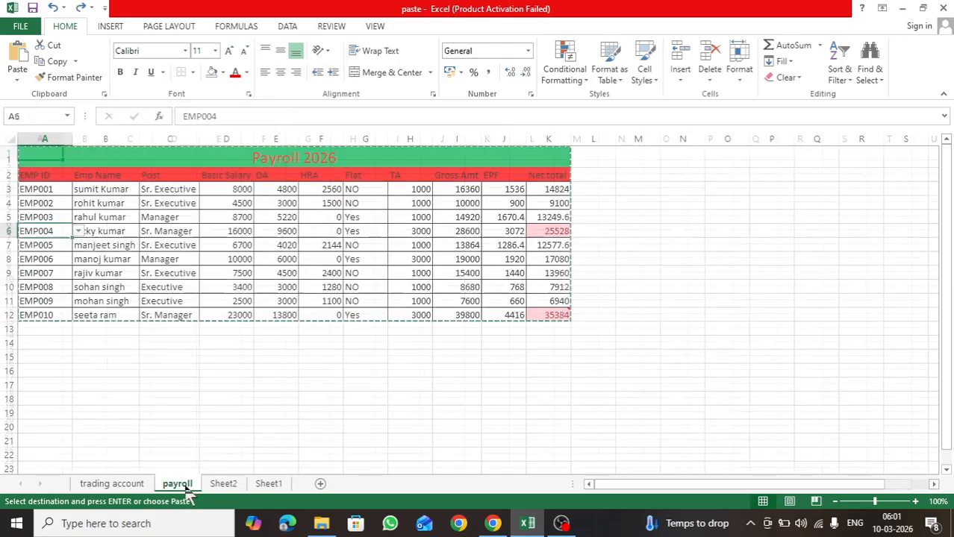
{"action": "left_click", "coordinate": [289, 357]}
{"action": "left_click_drag", "start_coordinate": [547, 191], "coordinate": [550, 315]}
{"action": "key", "text": "ctrl+v"}
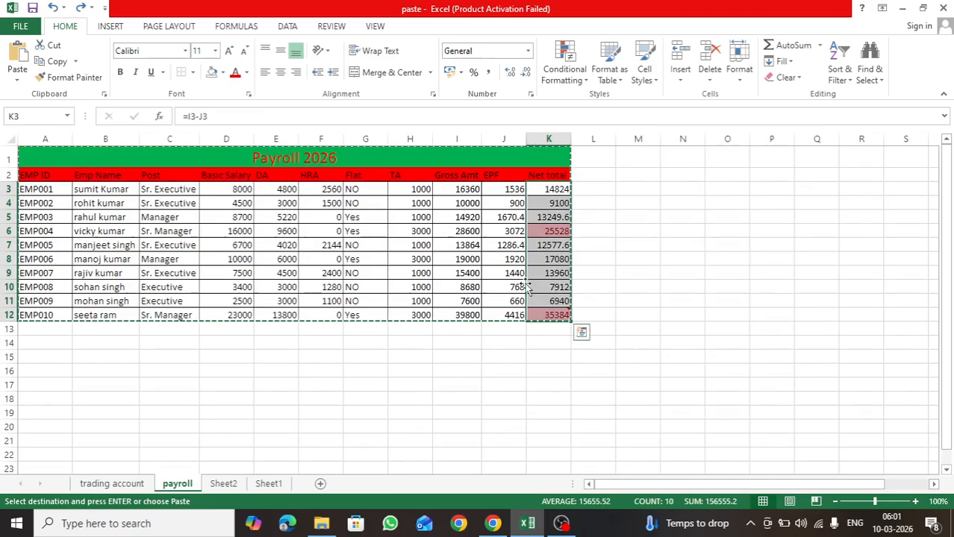
{"action": "left_click", "coordinate": [466, 273]}
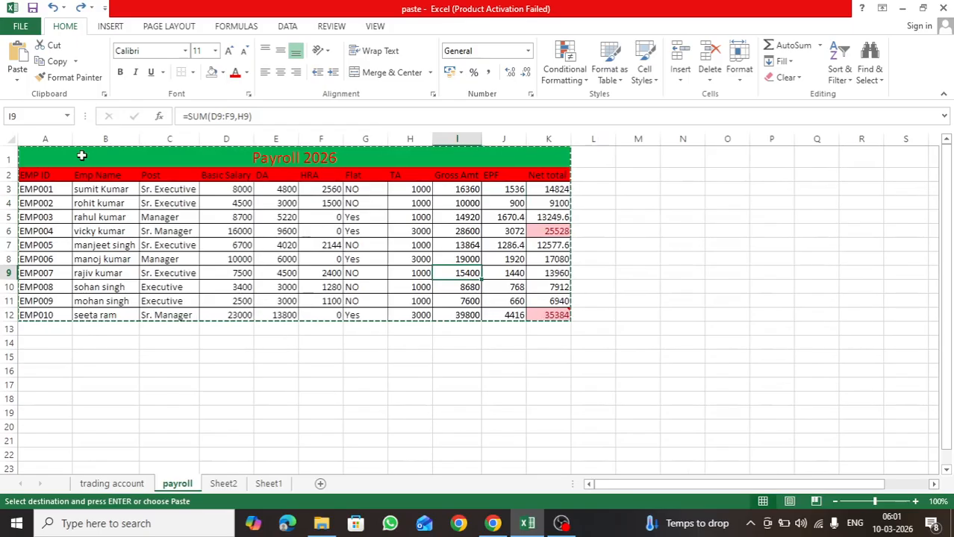
Paste the copied table at cell M1 of the payroll sheet with All merging conditional formats, and undo it after viewing the copy
{"action": "left_click", "coordinate": [642, 157]}
{"action": "right_click", "coordinate": [643, 156]}
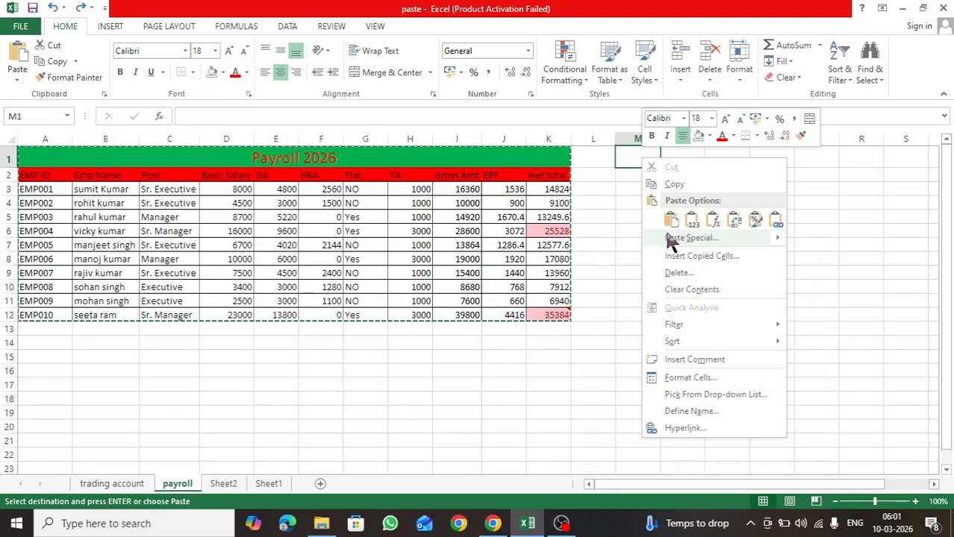
{"action": "left_click", "coordinate": [666, 238]}
{"action": "left_click", "coordinate": [652, 189]}
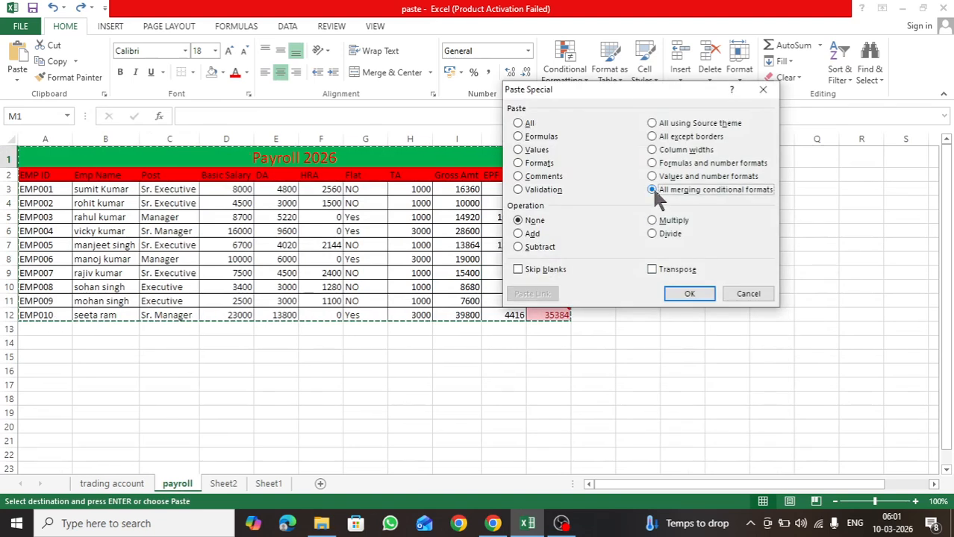
{"action": "left_click", "coordinate": [694, 294]}
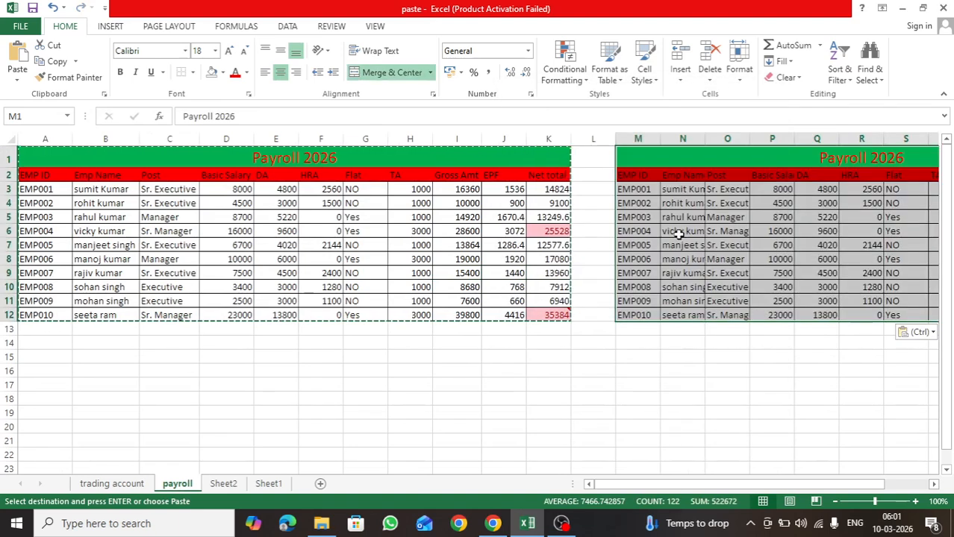
{"action": "left_click_drag", "start_coordinate": [679, 485], "coordinate": [761, 487]}
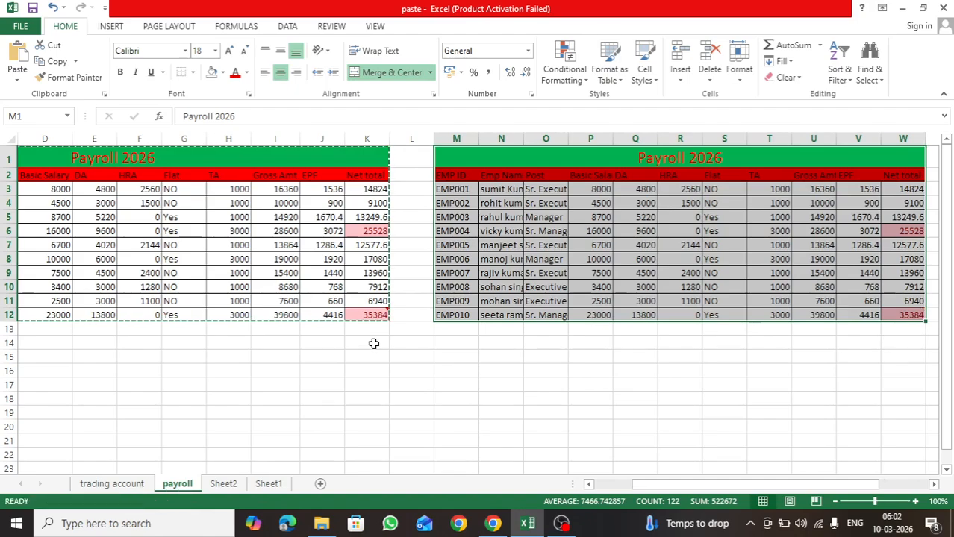
{"action": "key", "text": "ctrl+z"}
{"action": "left_click", "coordinate": [292, 396]}
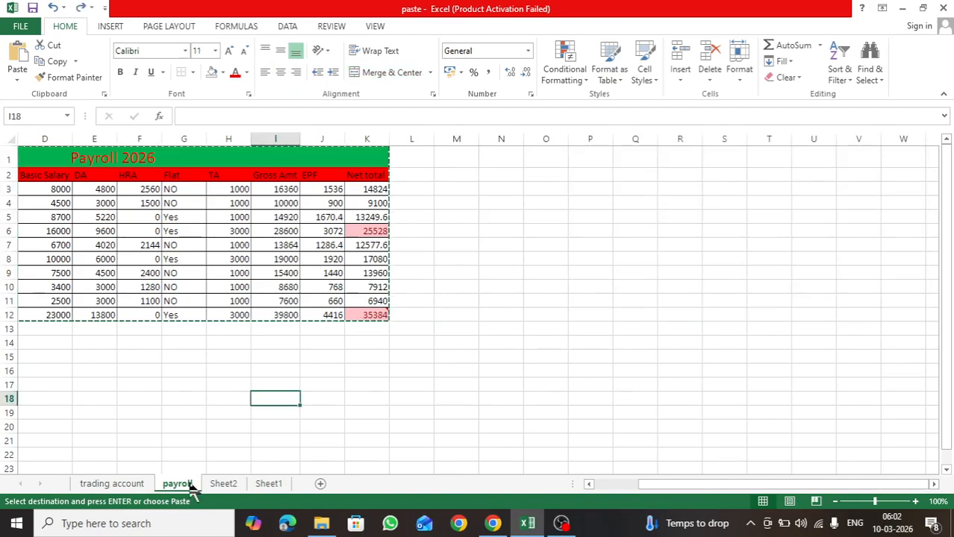
Return to Sheet2 and review the Paste Special operation options for cell A1 without pasting
{"action": "left_click", "coordinate": [221, 484]}
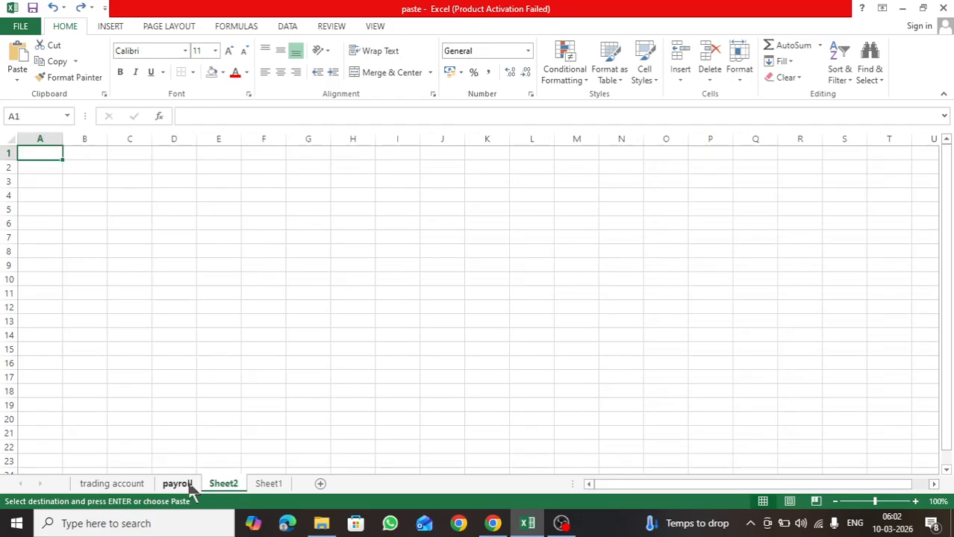
{"action": "left_click", "coordinate": [187, 484]}
{"action": "left_click", "coordinate": [223, 483]}
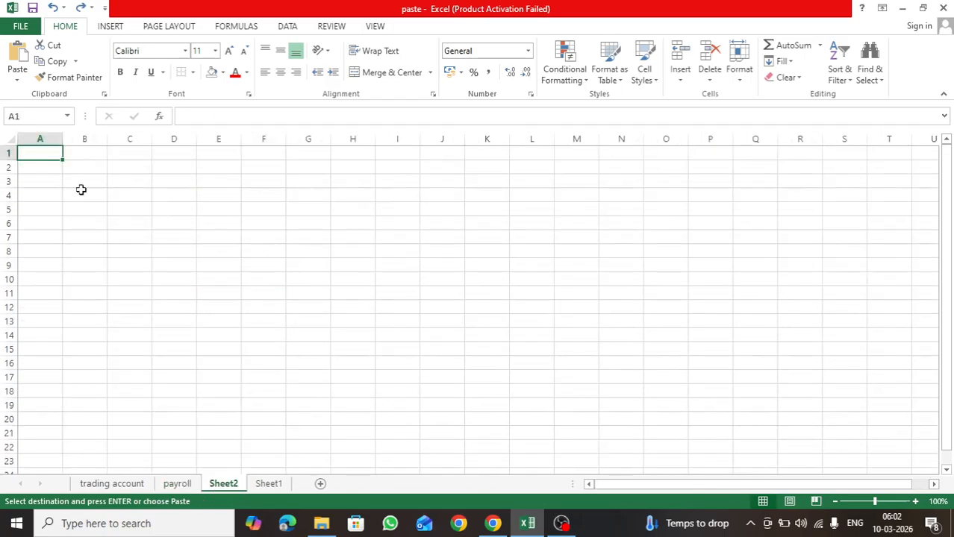
{"action": "right_click", "coordinate": [41, 153]}
{"action": "key", "text": "ctrl+alt+v"}
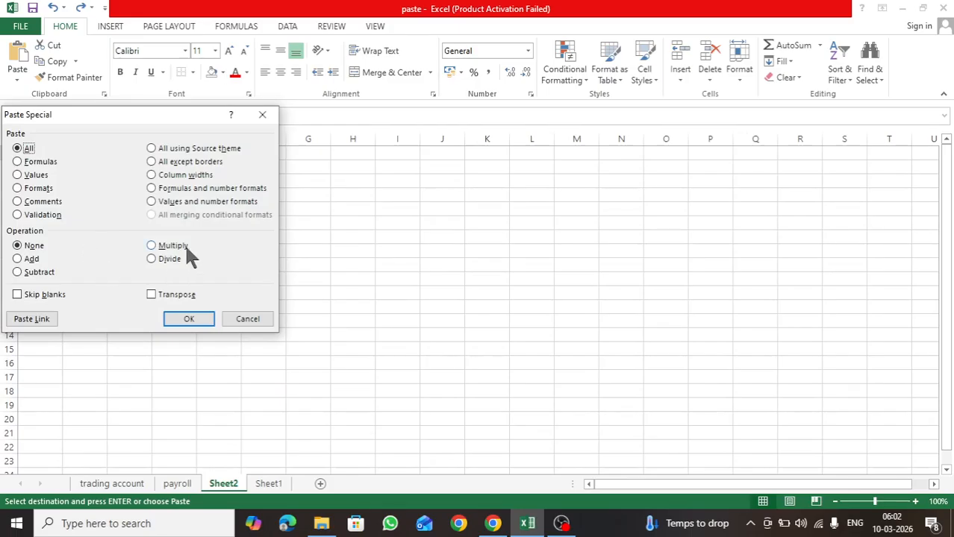
{"action": "left_click", "coordinate": [249, 321]}
Enter 200 in cell B2 of Sheet2 and fill it across to E2
{"action": "left_click", "coordinate": [79, 174]}
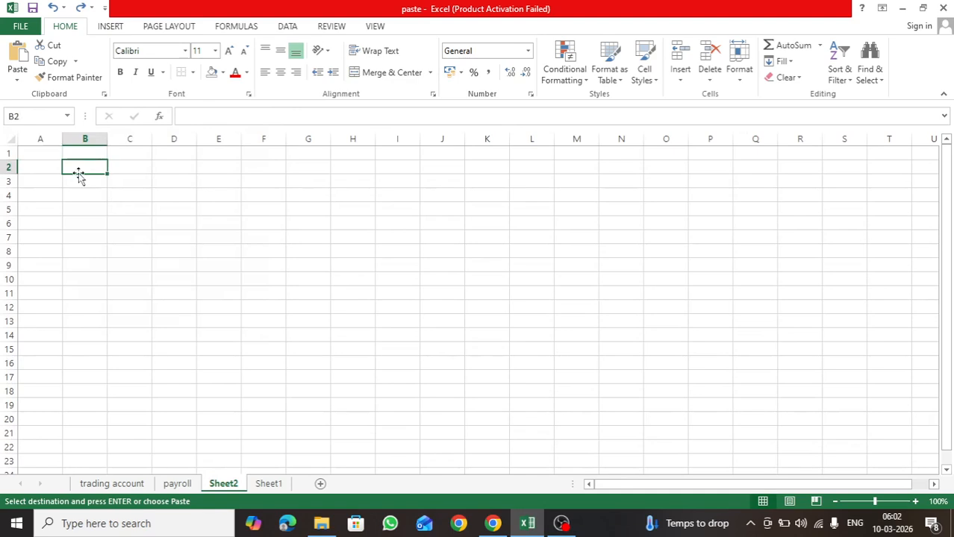
{"action": "type", "text": "2"}
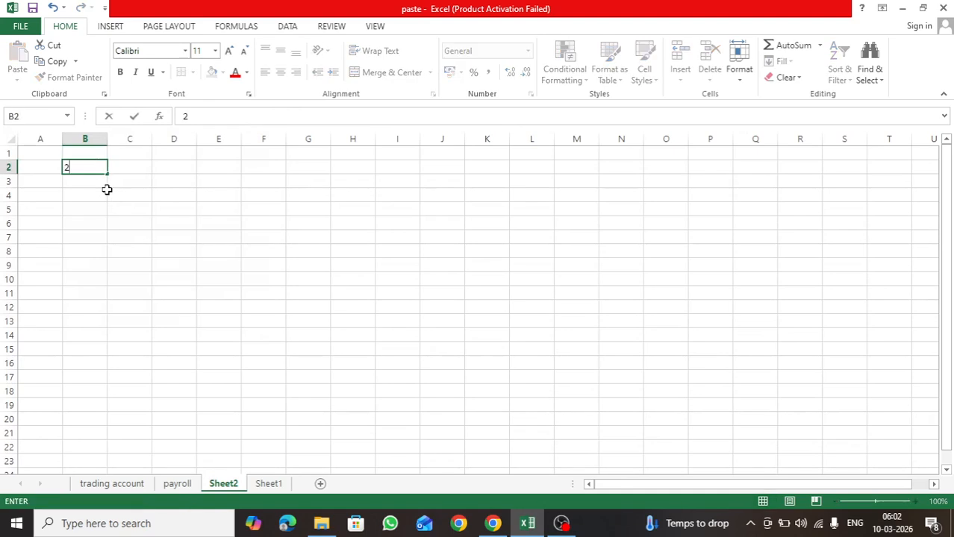
{"action": "type", "text": "00"}
{"action": "left_click", "coordinate": [127, 162]}
{"action": "left_click", "coordinate": [95, 164]}
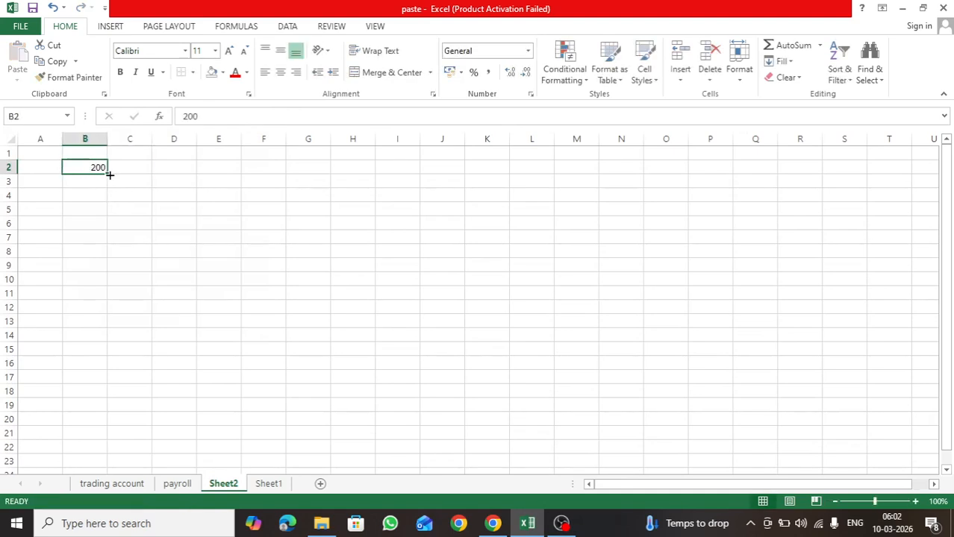
{"action": "left_click_drag", "start_coordinate": [106, 172], "coordinate": [259, 173]}
Enter 20 in cell B3 of Sheet2 and fill it across to E3
{"action": "left_click", "coordinate": [89, 180]}
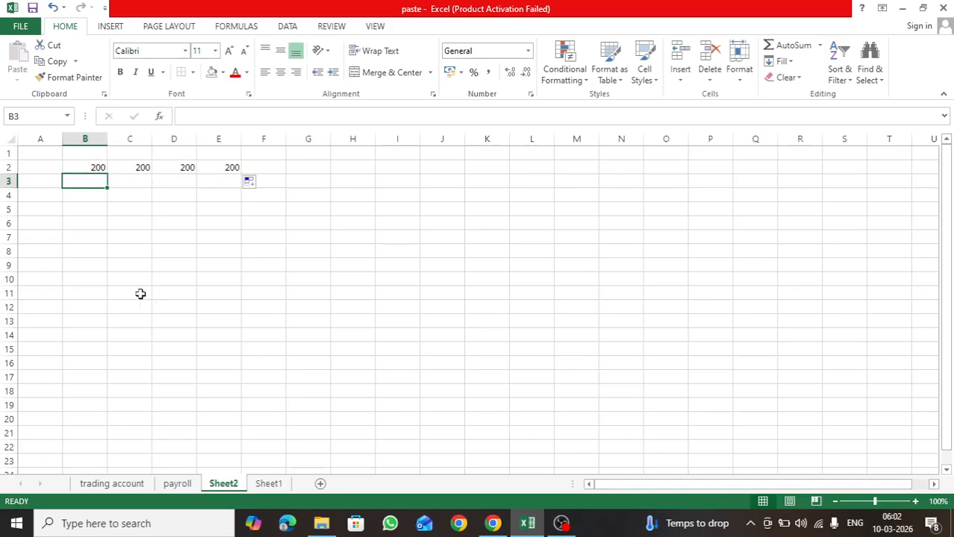
{"action": "type", "text": "20"}
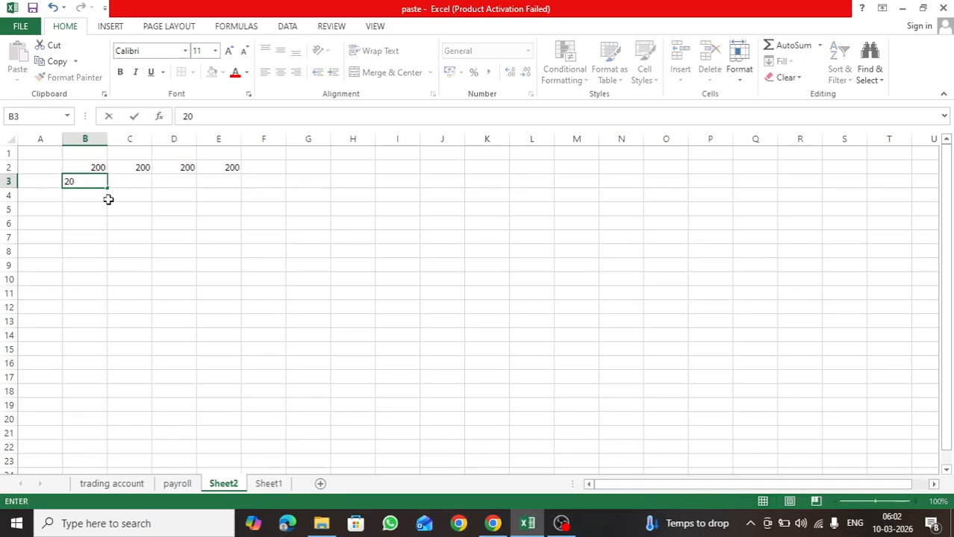
{"action": "left_click", "coordinate": [108, 199]}
{"action": "left_click", "coordinate": [96, 182]}
{"action": "left_click_drag", "start_coordinate": [109, 189], "coordinate": [231, 190]}
{"action": "left_click", "coordinate": [175, 249]}
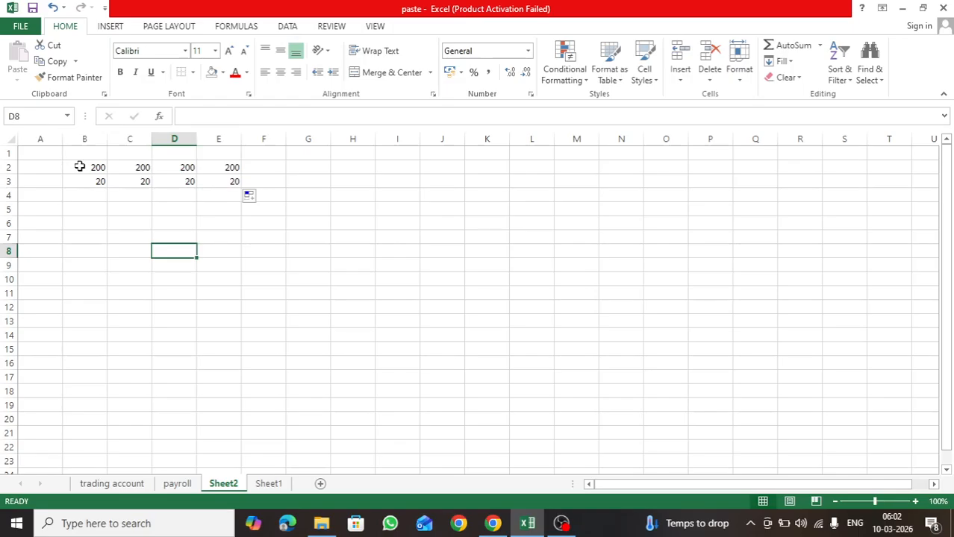
Copy B2:E2 and paste it onto B3 with the Paste Special Multiply operation, then undo the paste
{"action": "left_click_drag", "start_coordinate": [79, 166], "coordinate": [206, 169]}
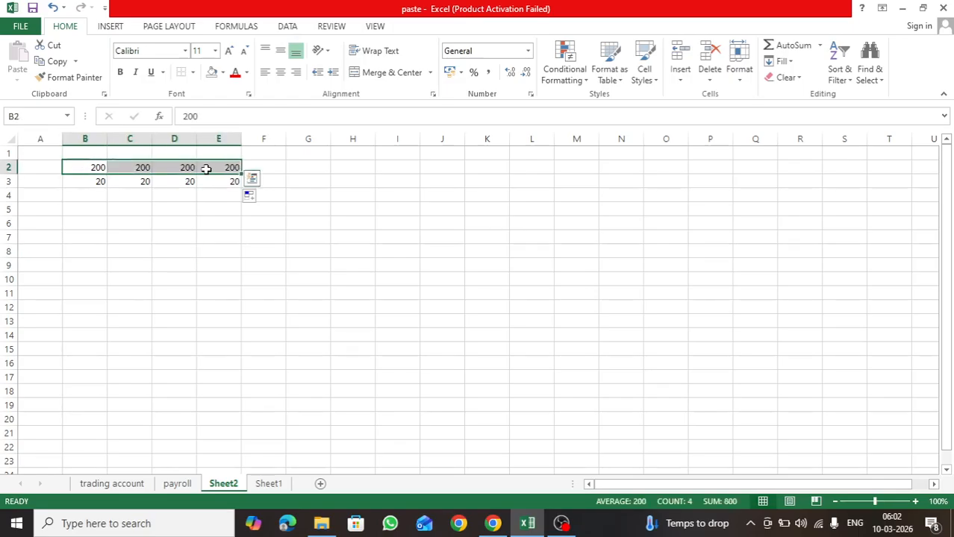
{"action": "right_click", "coordinate": [133, 164]}
{"action": "left_click", "coordinate": [145, 192]}
{"action": "left_click", "coordinate": [93, 181]}
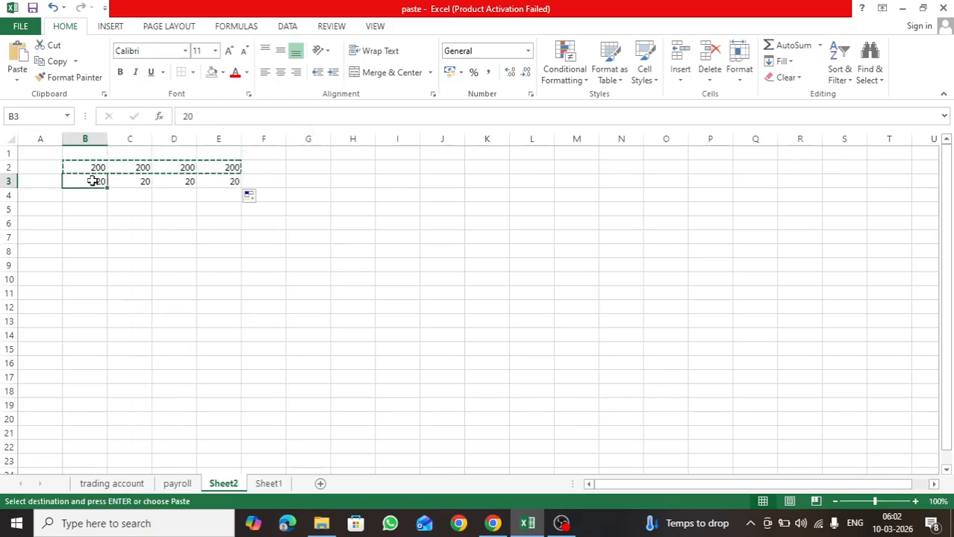
{"action": "right_click", "coordinate": [92, 182]}
{"action": "left_click", "coordinate": [132, 260]}
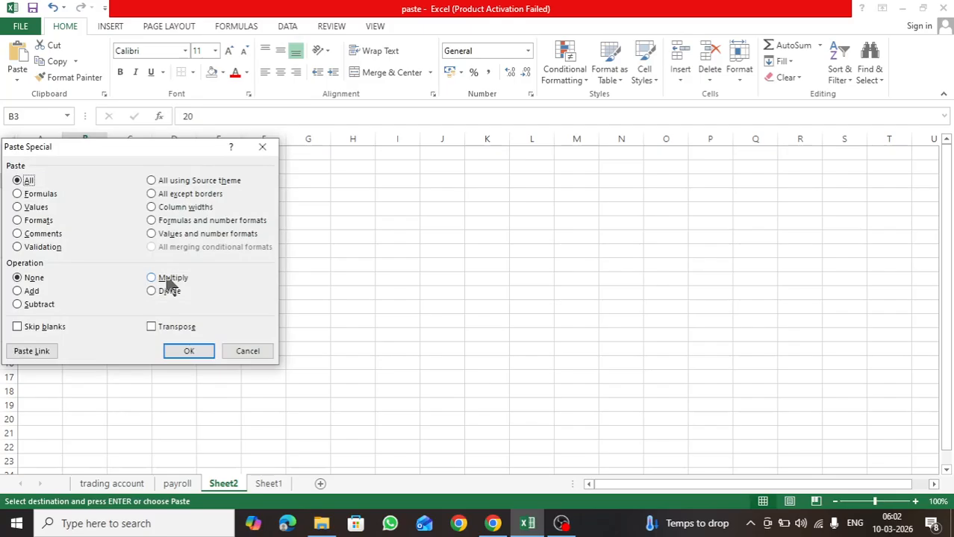
{"action": "left_click", "coordinate": [169, 281]}
{"action": "left_click", "coordinate": [183, 352]}
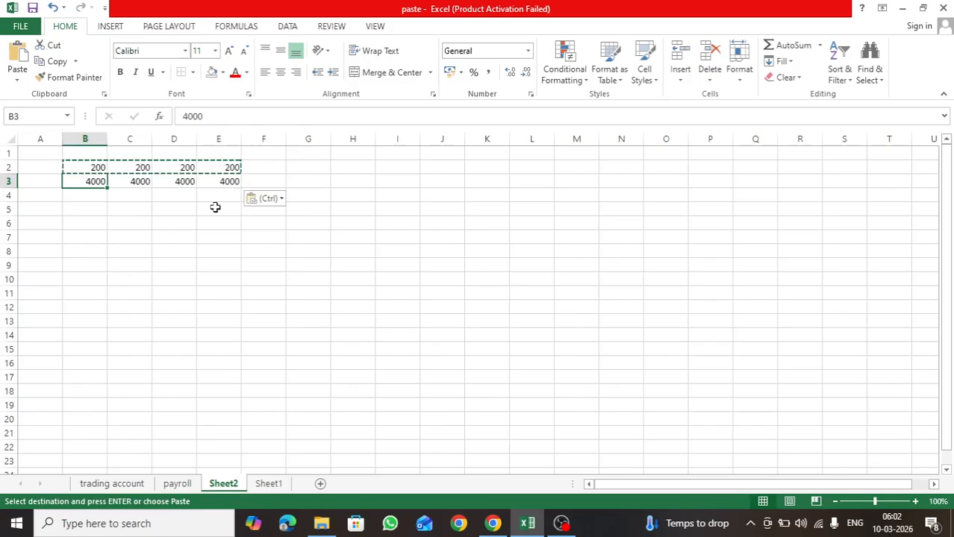
{"action": "key", "text": "ctrl+z"}
{"action": "left_click", "coordinate": [118, 190]}
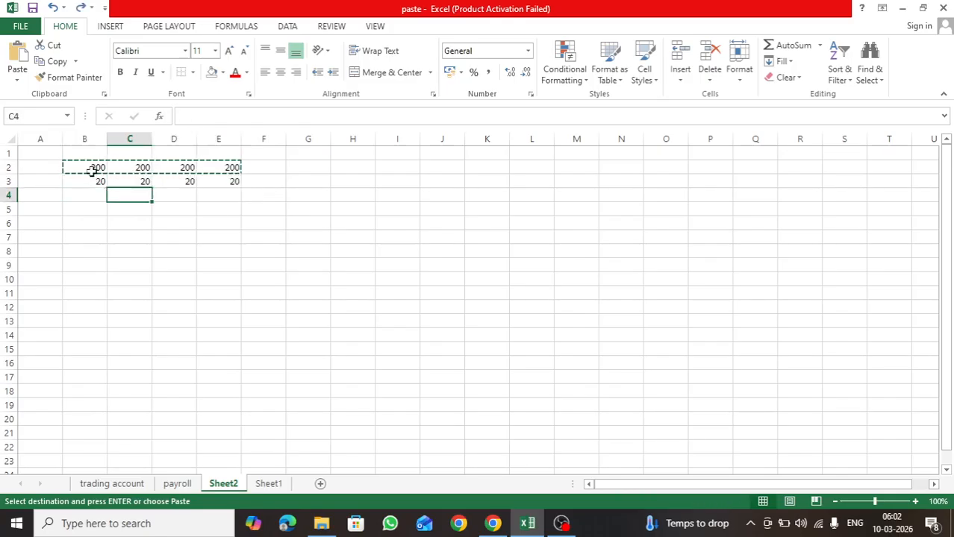
Copy B3:E3 and paste it onto B2 with the Paste Special Add operation, then undo the paste
{"action": "left_click_drag", "start_coordinate": [86, 181], "coordinate": [196, 182]}
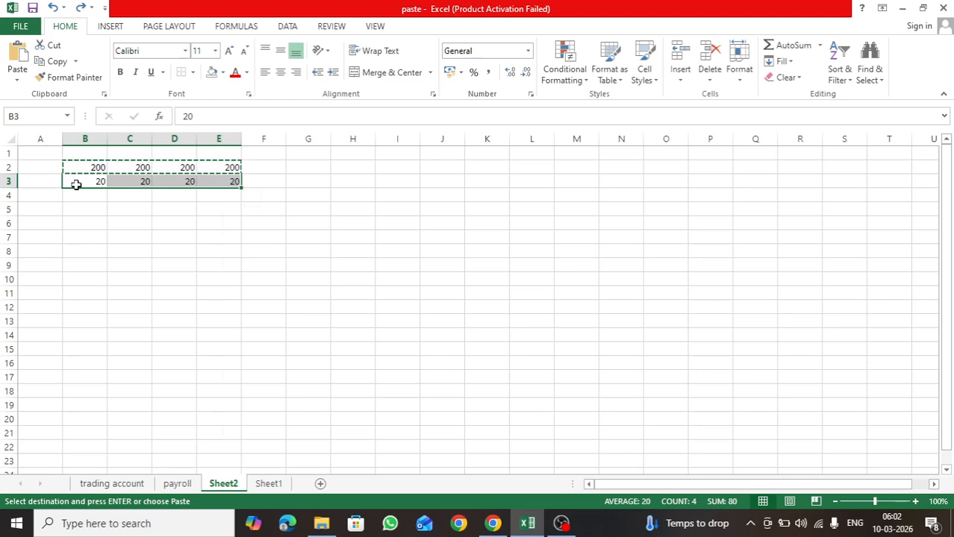
{"action": "right_click", "coordinate": [76, 184]}
{"action": "left_click", "coordinate": [110, 212]}
{"action": "left_click", "coordinate": [90, 169]}
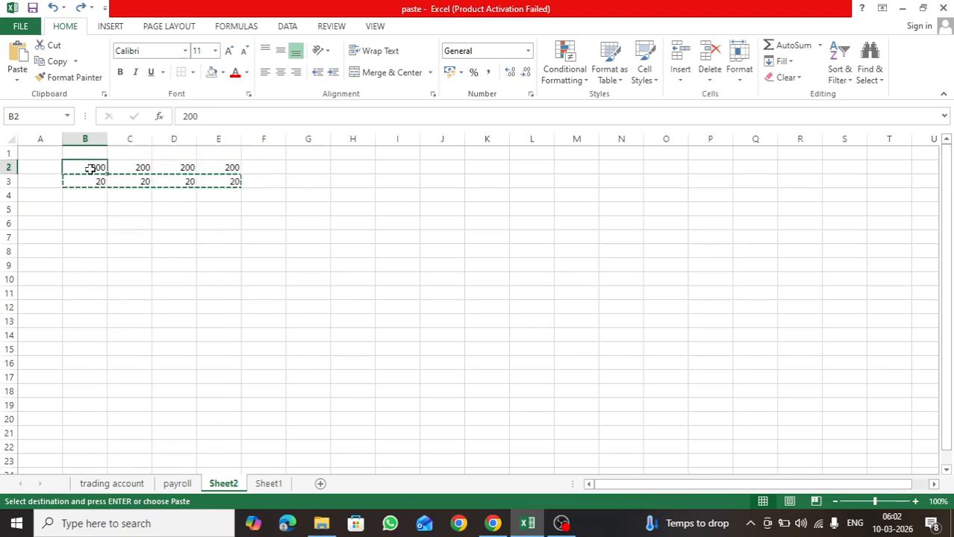
{"action": "right_click", "coordinate": [90, 170]}
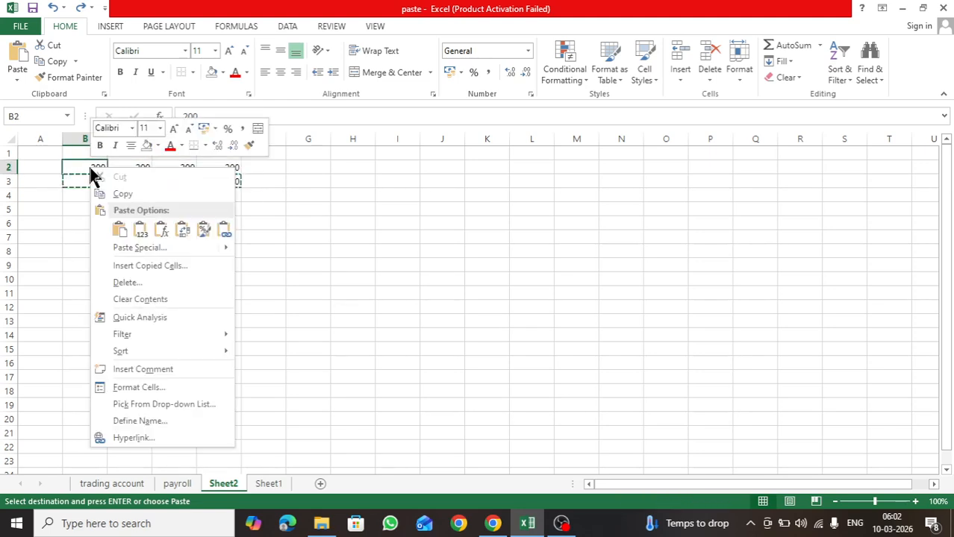
{"action": "left_click", "coordinate": [134, 248]}
{"action": "left_click", "coordinate": [30, 280]}
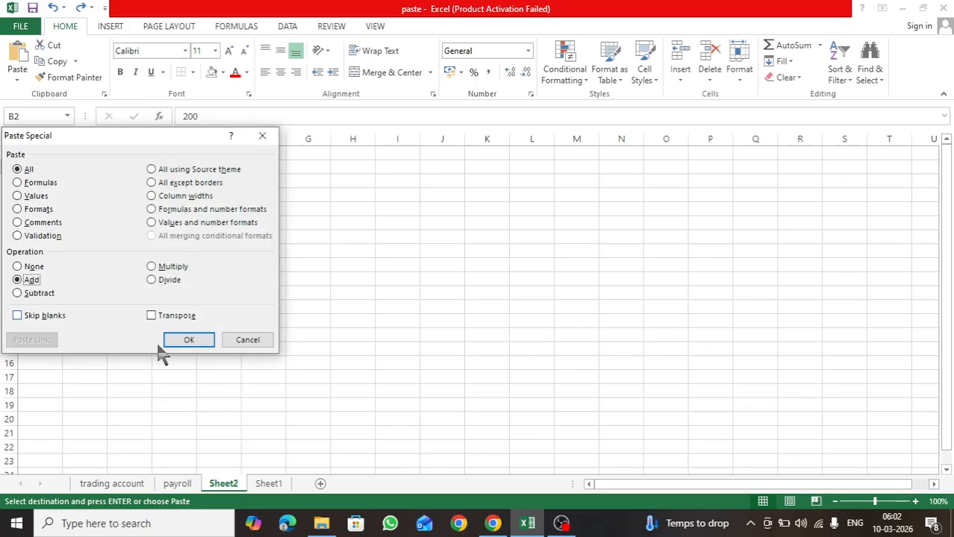
{"action": "left_click", "coordinate": [176, 339]}
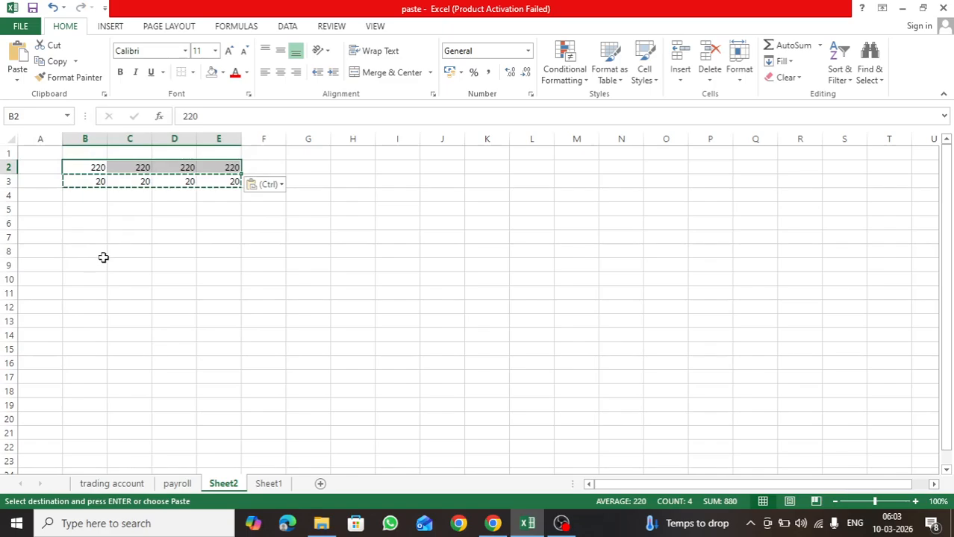
{"action": "key", "text": "ctrl+z"}
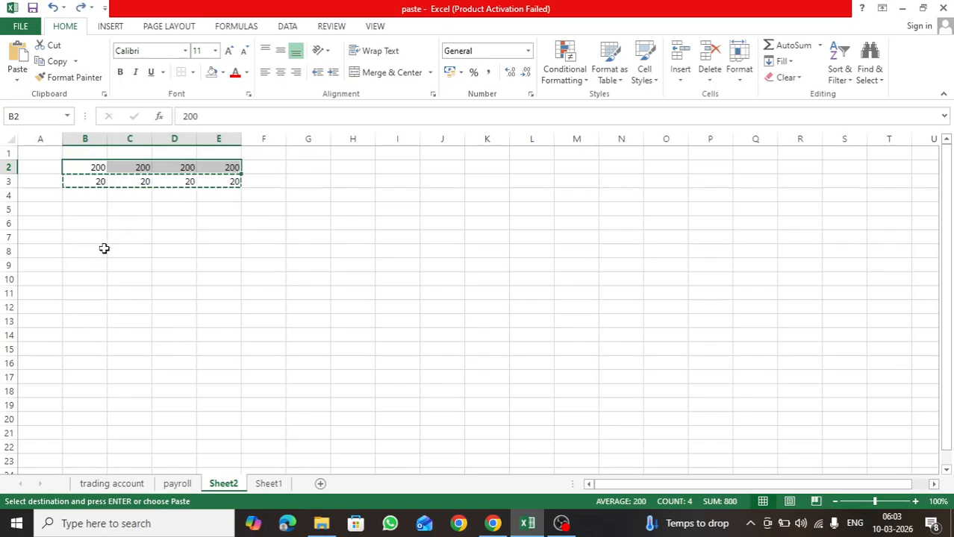
Paste the copied B3:E3 values onto B2 with the Paste Special Divide operation, then undo the paste
{"action": "left_click", "coordinate": [89, 167]}
{"action": "right_click", "coordinate": [90, 167]}
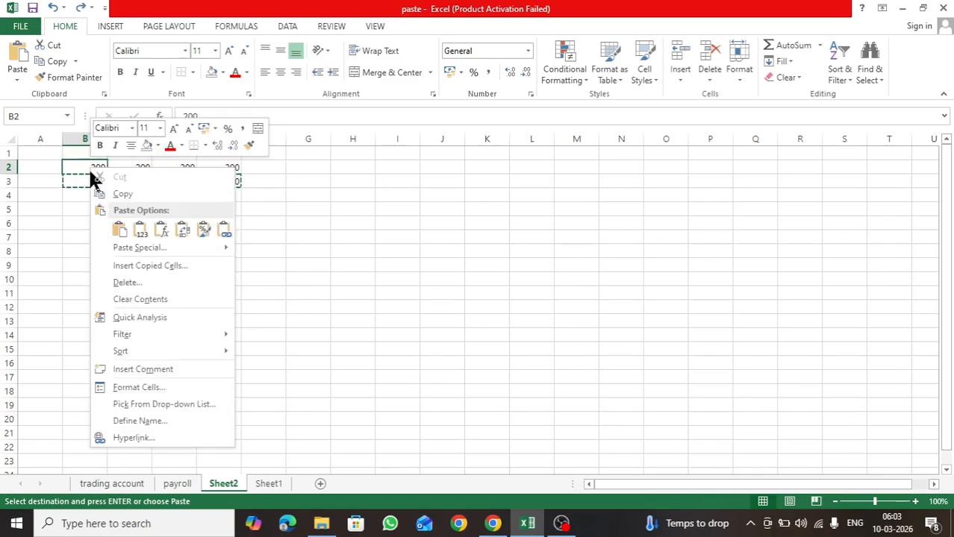
{"action": "left_click", "coordinate": [124, 250]}
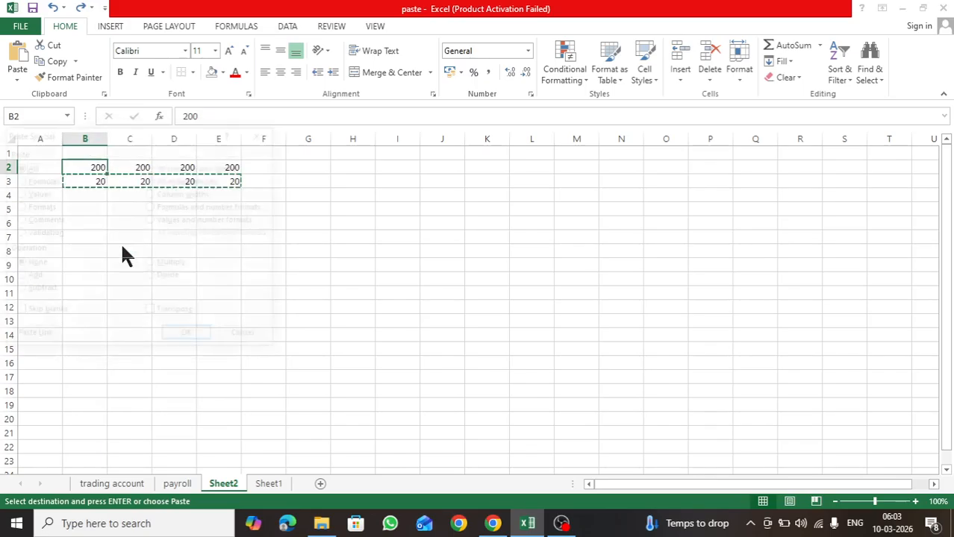
{"action": "left_click", "coordinate": [151, 276]}
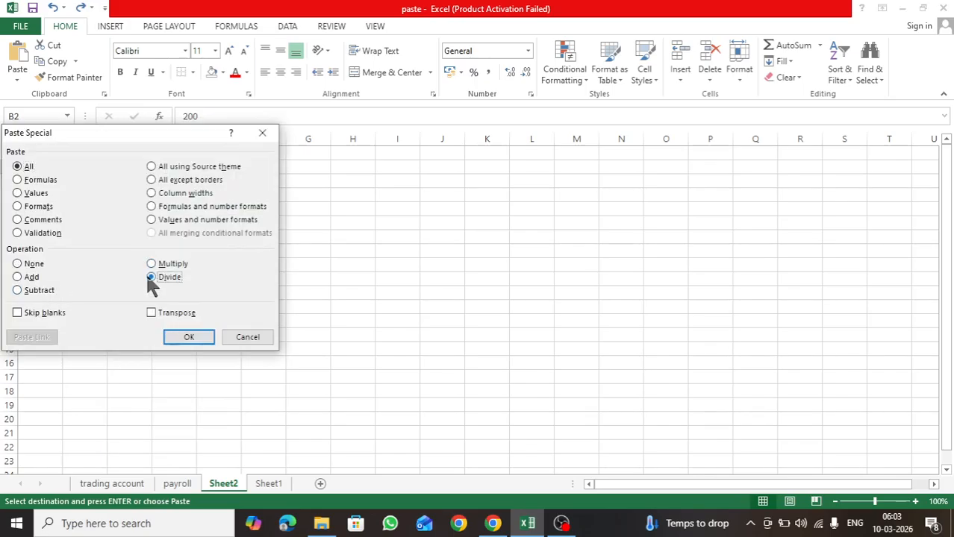
{"action": "left_click", "coordinate": [188, 338]}
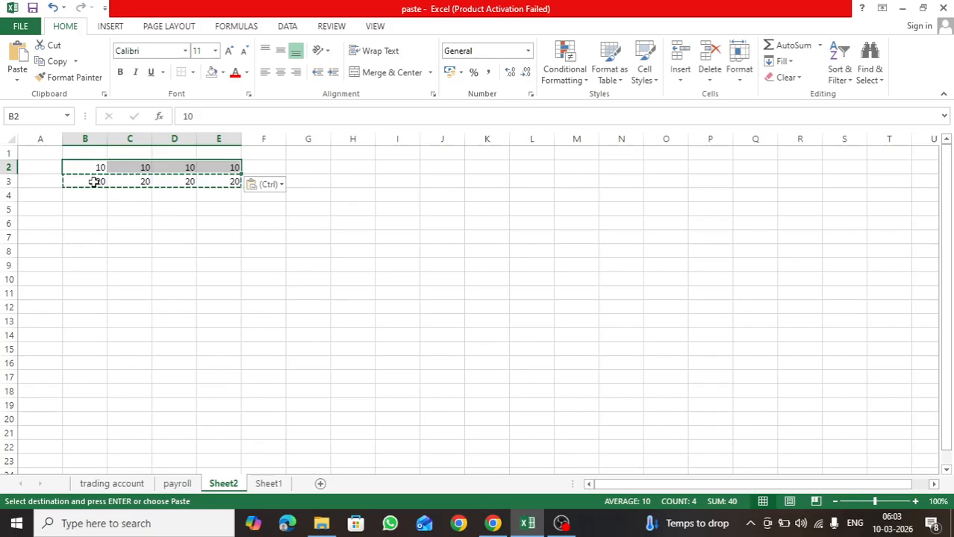
{"action": "key", "text": "ctrl+z"}
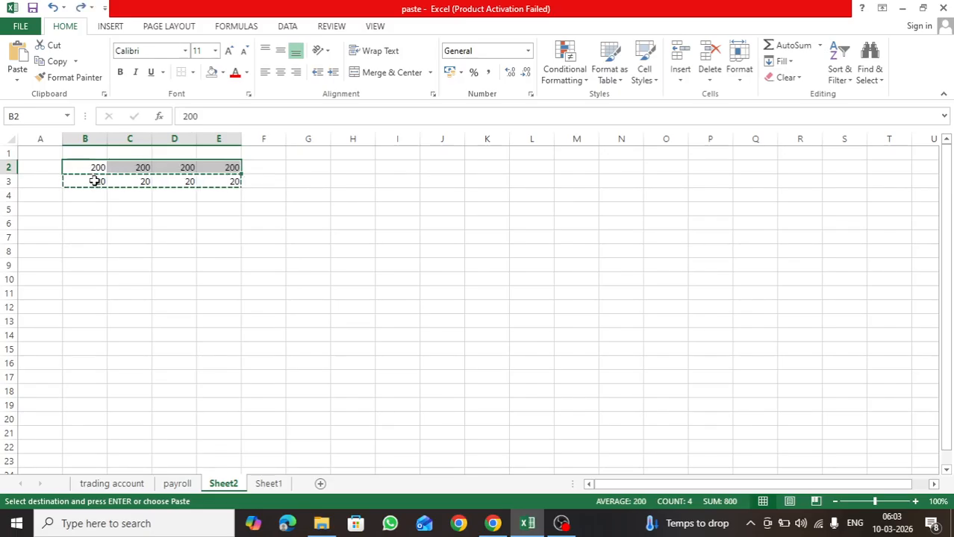
Paste the copied B3:E3 values onto B2 with the Paste Special Subtract operation, then undo the paste
{"action": "left_click", "coordinate": [94, 173]}
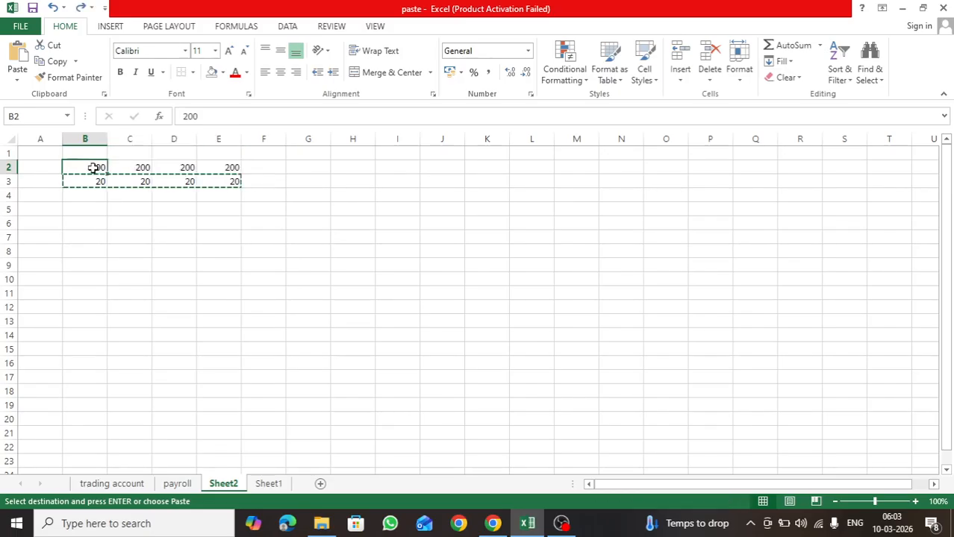
{"action": "right_click", "coordinate": [93, 173]}
{"action": "left_click", "coordinate": [127, 247]}
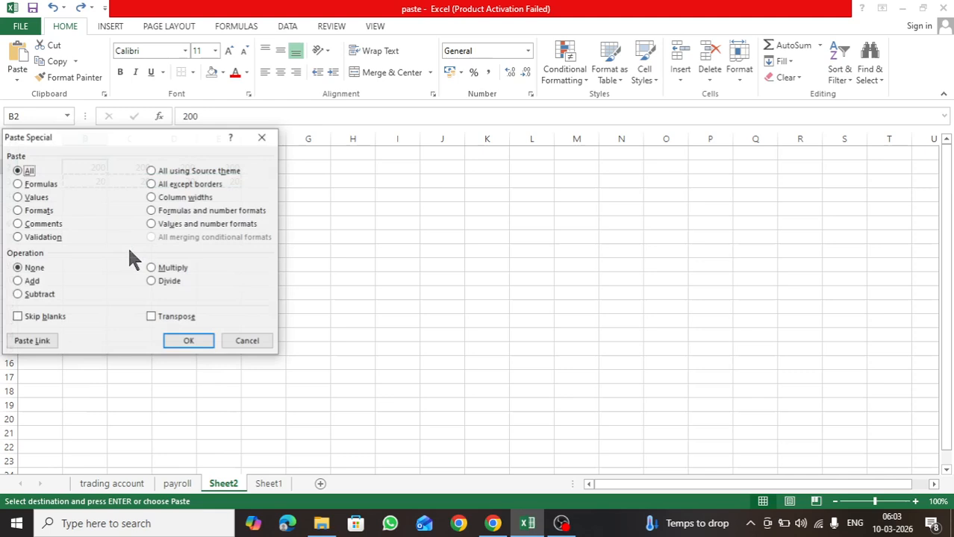
{"action": "left_click", "coordinate": [30, 295]}
{"action": "left_click", "coordinate": [188, 344]}
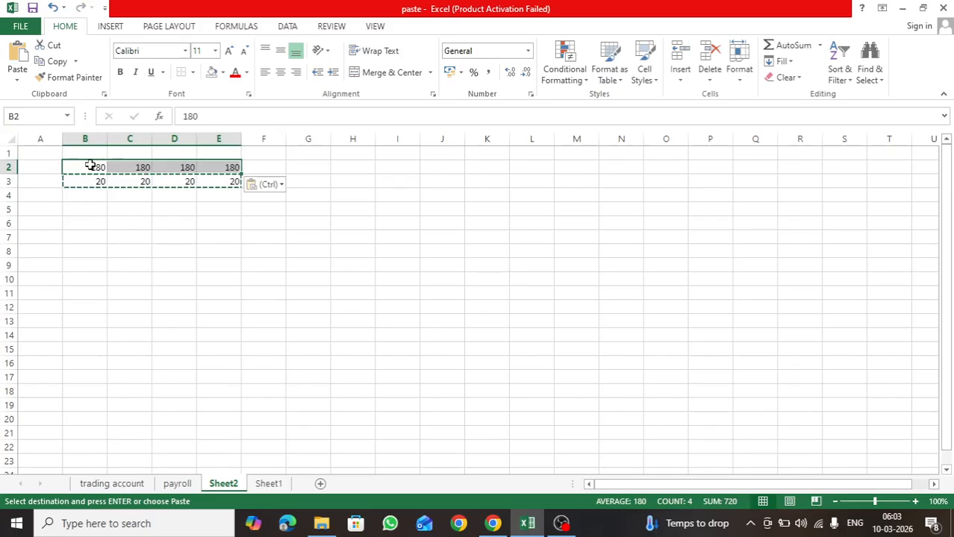
{"action": "key", "text": "ctrl+z"}
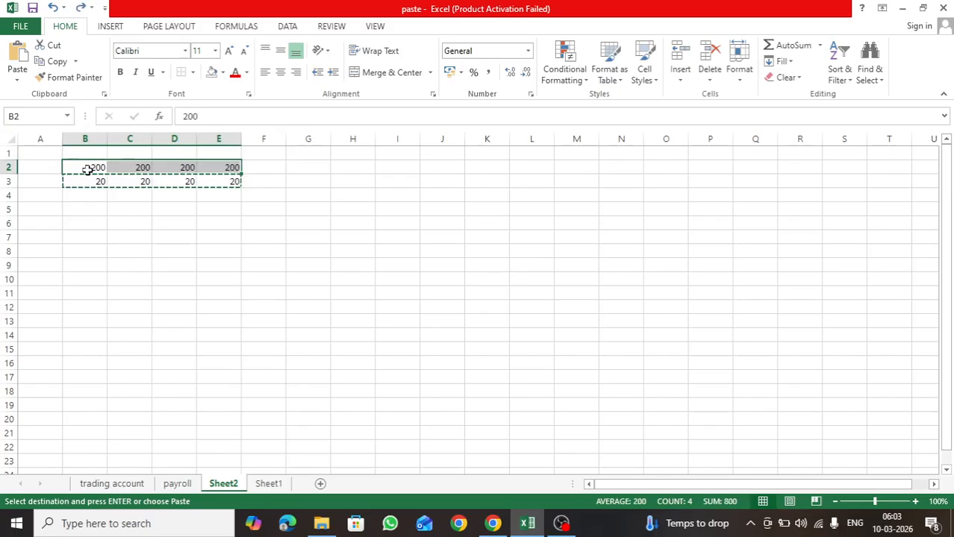
Review the Paste Special options for cell B3 of Sheet2 without pasting
{"action": "left_click", "coordinate": [89, 180]}
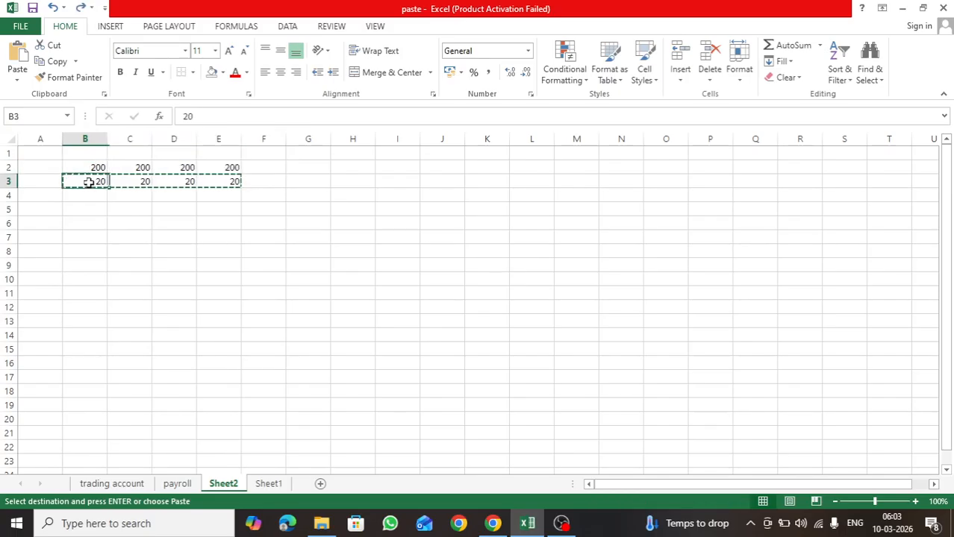
{"action": "left_click", "coordinate": [185, 484]}
{"action": "left_click", "coordinate": [219, 486]}
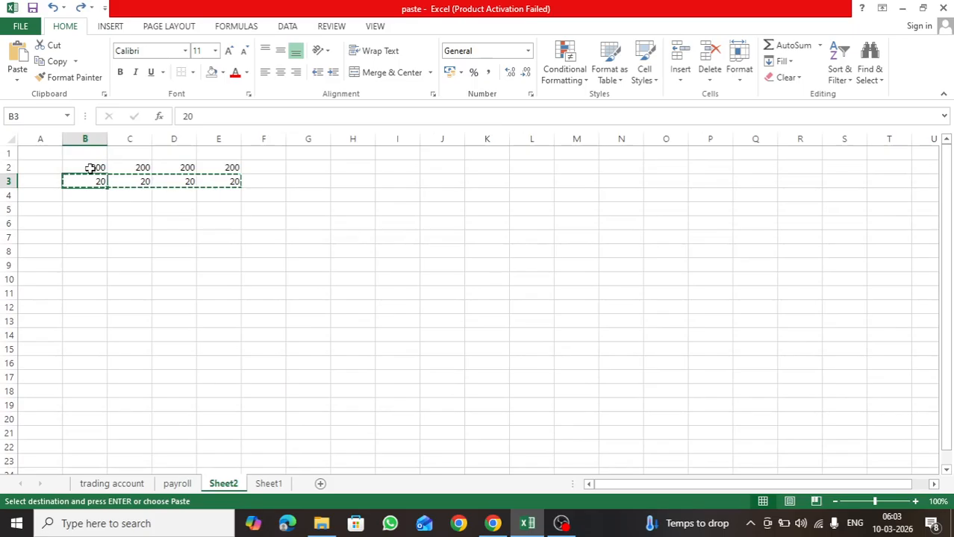
{"action": "right_click", "coordinate": [87, 180]}
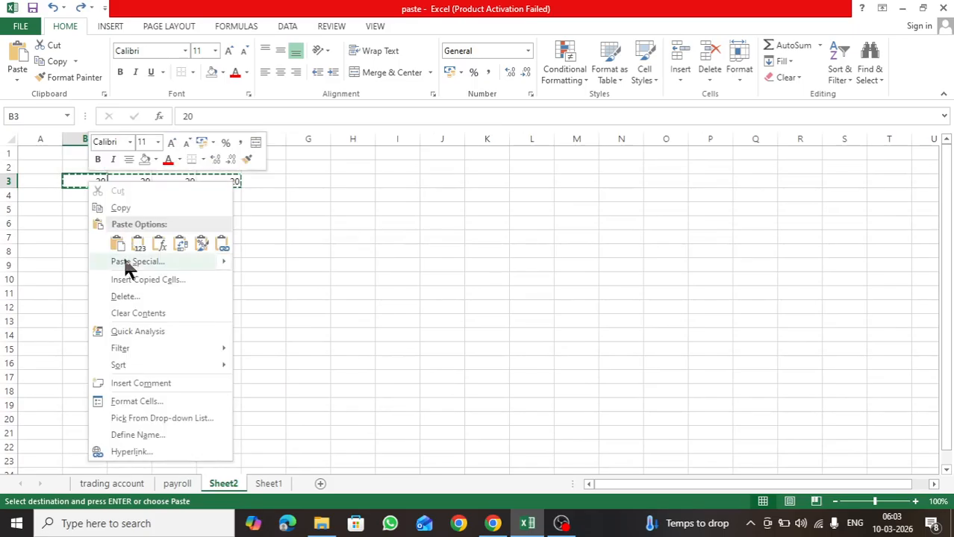
{"action": "left_click", "coordinate": [124, 261]}
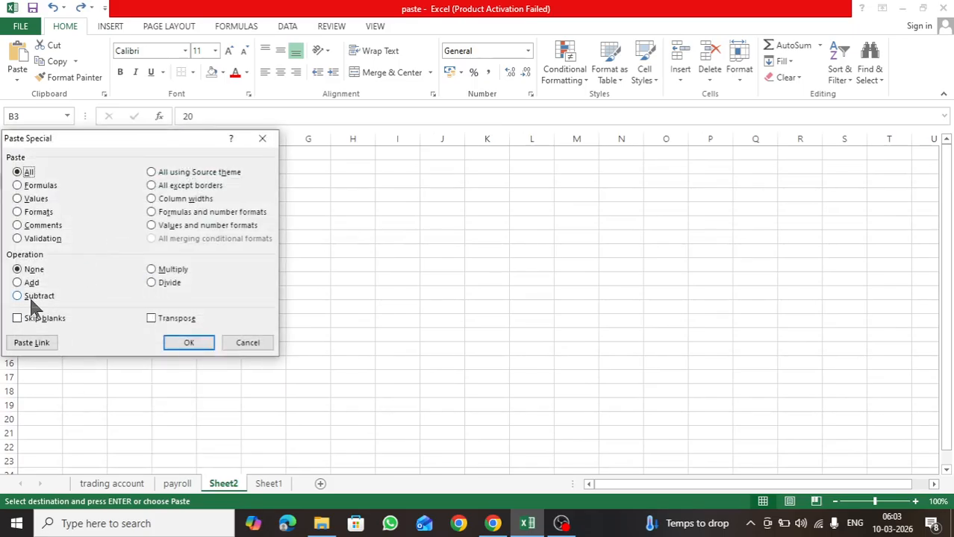
{"action": "left_click", "coordinate": [233, 345]}
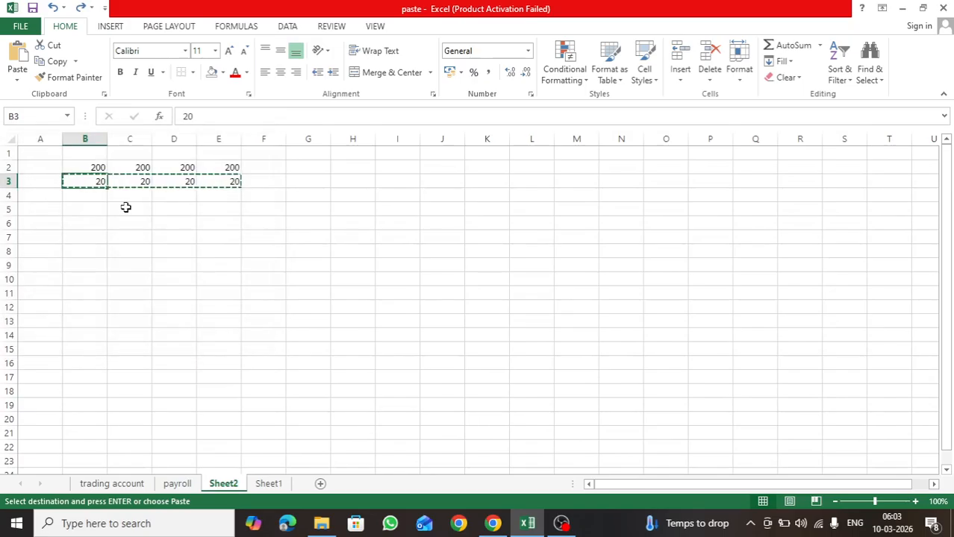
Clear the sample numbers from cells B2:E3 of Sheet2
{"action": "left_click", "coordinate": [78, 209]}
{"action": "left_click_drag", "start_coordinate": [82, 170], "coordinate": [222, 180]}
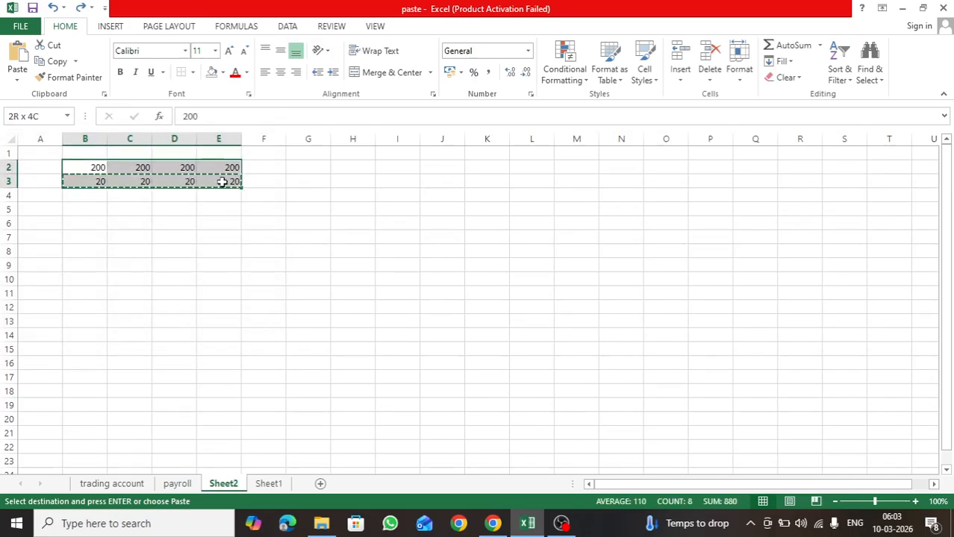
{"action": "key", "text": "Delete"}
{"action": "left_click", "coordinate": [113, 212]}
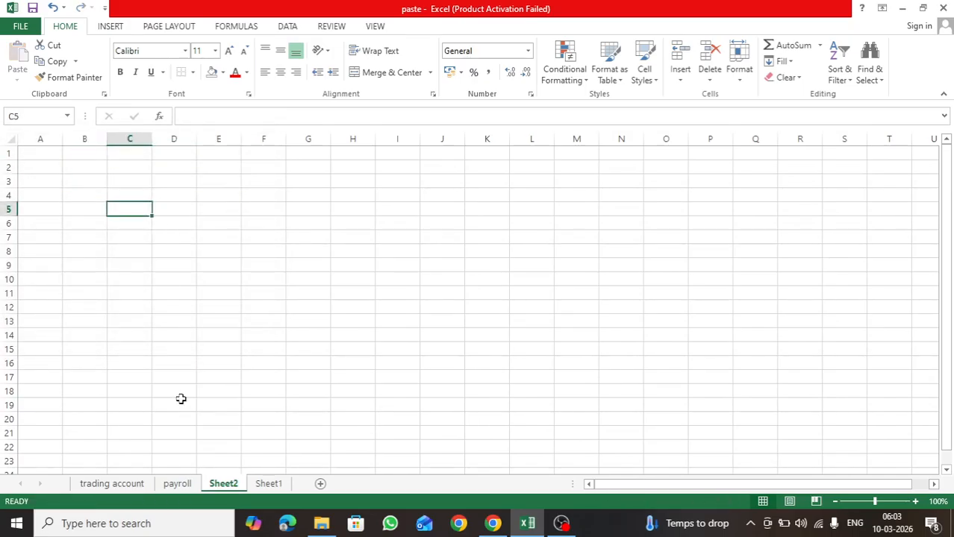
Open Sheet1 and examine the e-mail lists in columns A and B, including the blank cells in column B
{"action": "left_click", "coordinate": [269, 483]}
{"action": "left_click", "coordinate": [69, 223]}
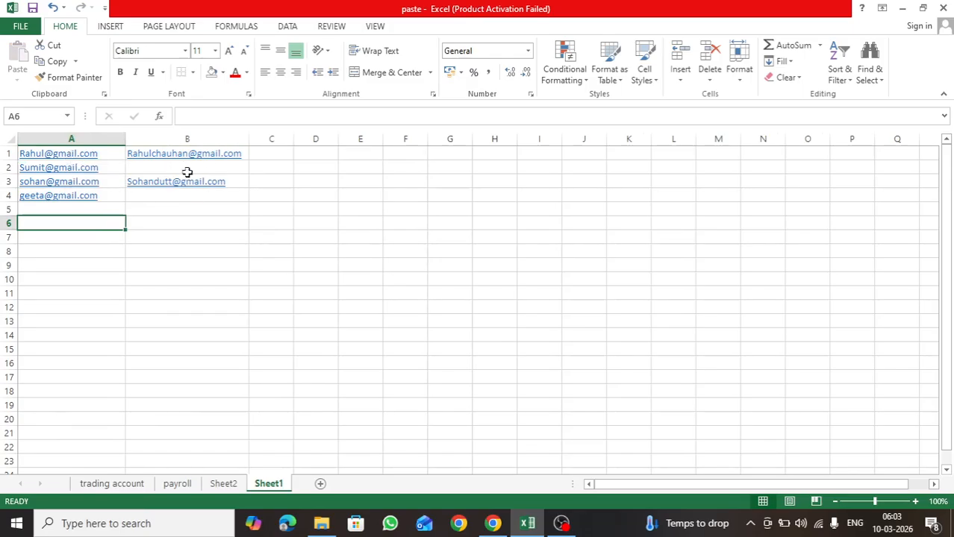
{"action": "left_click", "coordinate": [161, 211]}
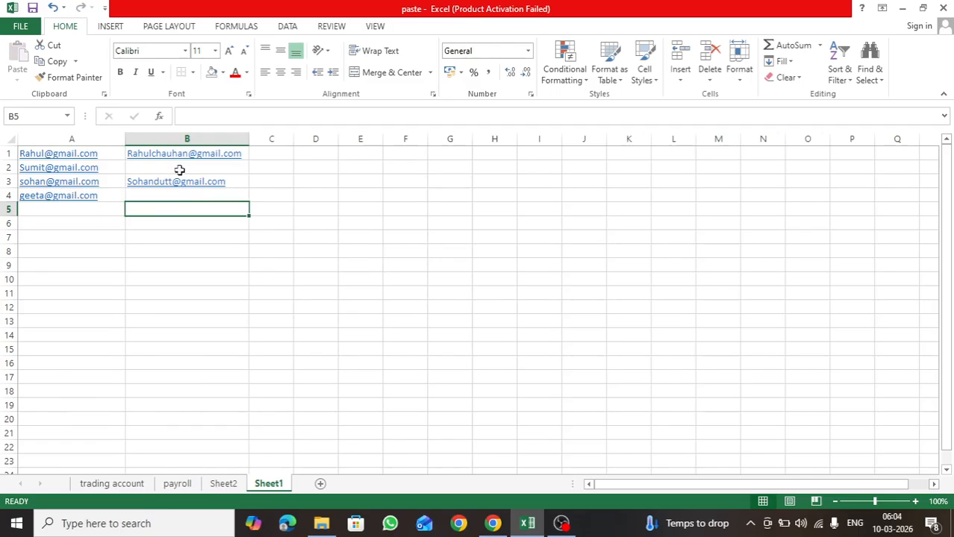
{"action": "left_click", "coordinate": [114, 168]}
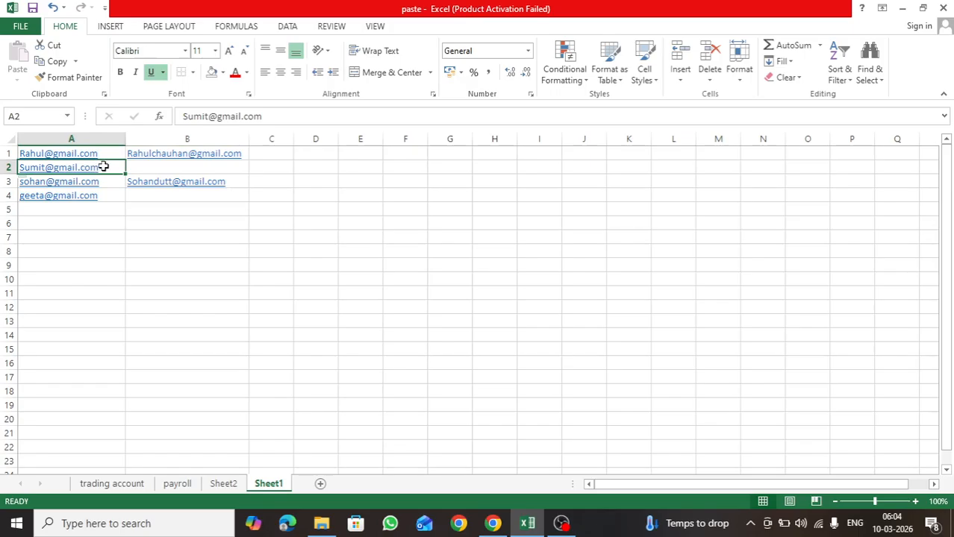
{"action": "left_click", "coordinate": [106, 196]}
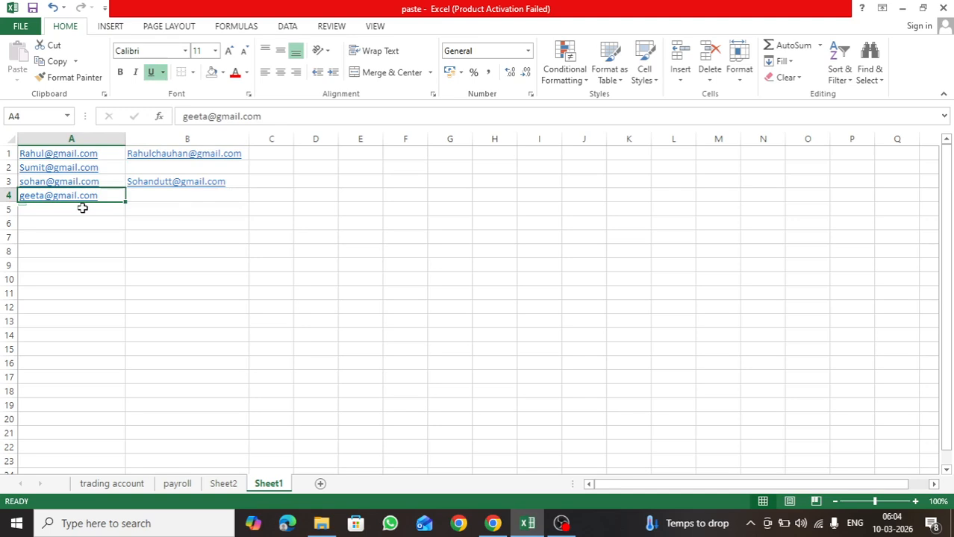
{"action": "left_click", "coordinate": [172, 239]}
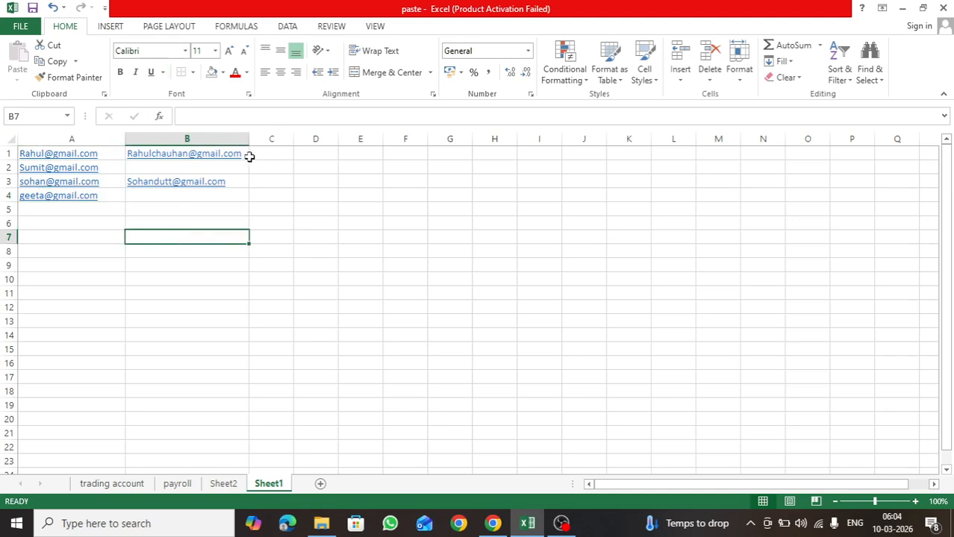
Copy the e-mail addresses in B1:B4 and paste them onto A1 using Paste Special with Skip blanks enabled
{"action": "left_click_drag", "start_coordinate": [248, 153], "coordinate": [247, 194]}
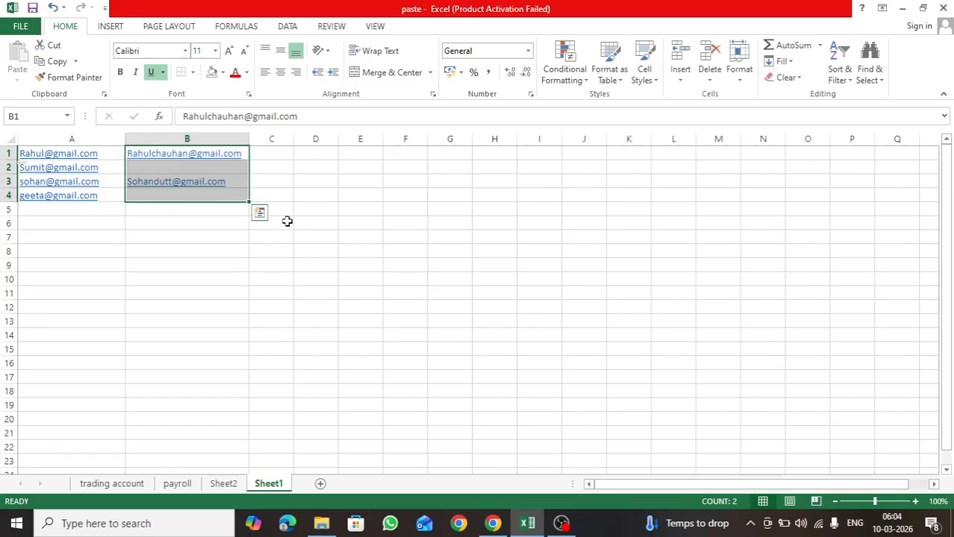
{"action": "key", "text": "ctrl+c"}
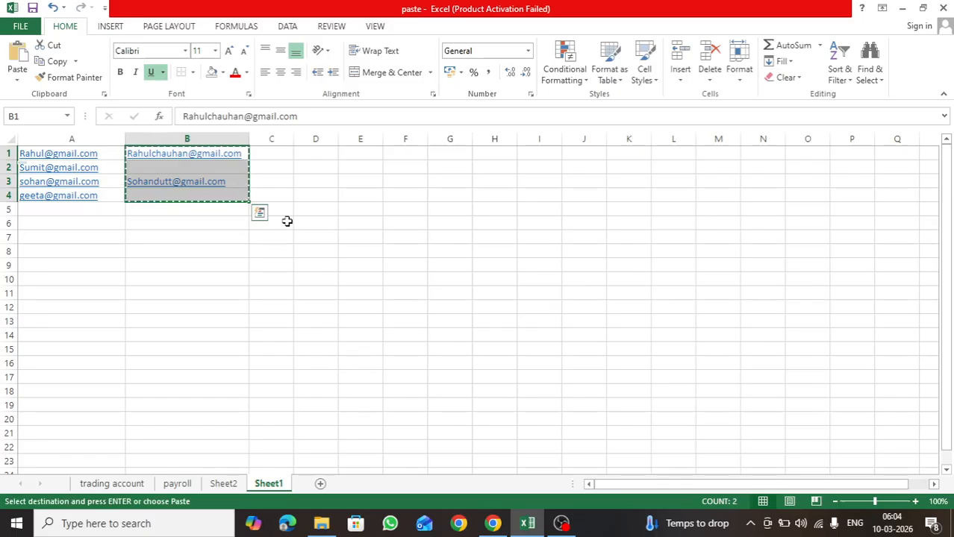
{"action": "left_click", "coordinate": [115, 153]}
{"action": "right_click", "coordinate": [113, 153]}
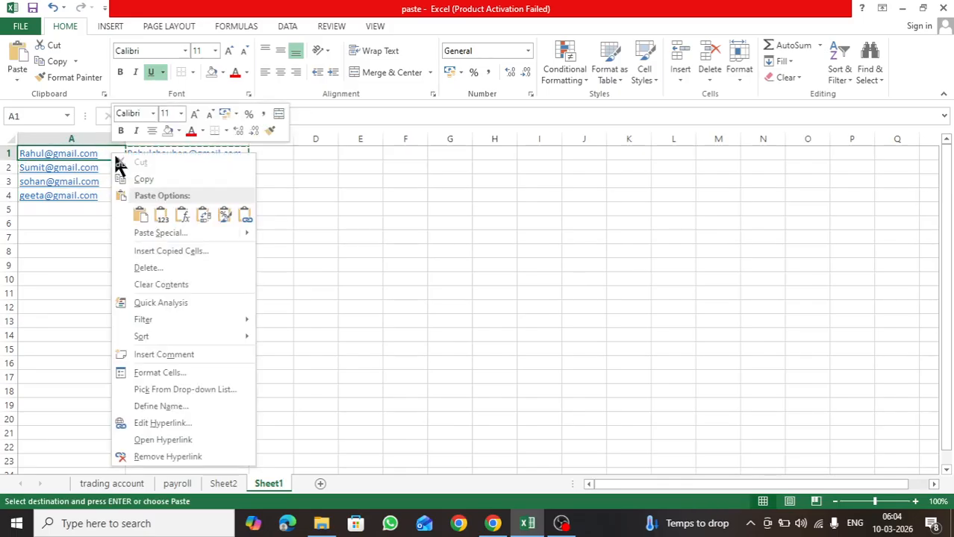
{"action": "left_click", "coordinate": [139, 232]}
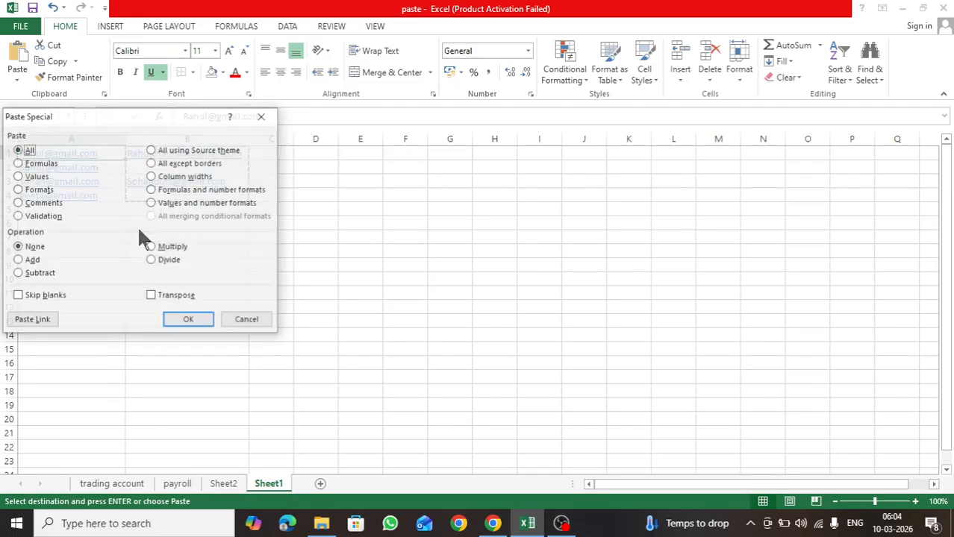
{"action": "left_click", "coordinate": [20, 299]}
{"action": "left_click_drag", "start_coordinate": [112, 120], "coordinate": [481, 165]}
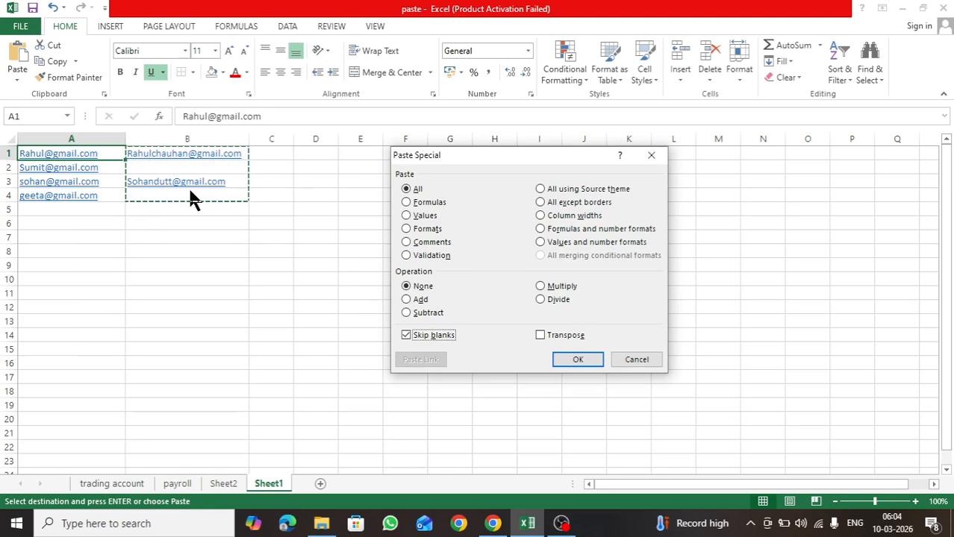
{"action": "left_click", "coordinate": [576, 361]}
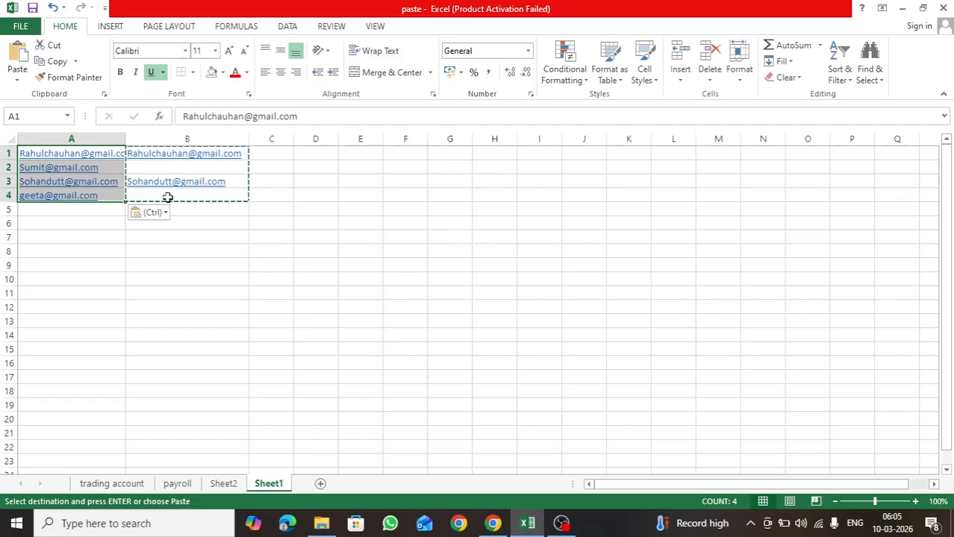
{"action": "left_click", "coordinate": [164, 262]}
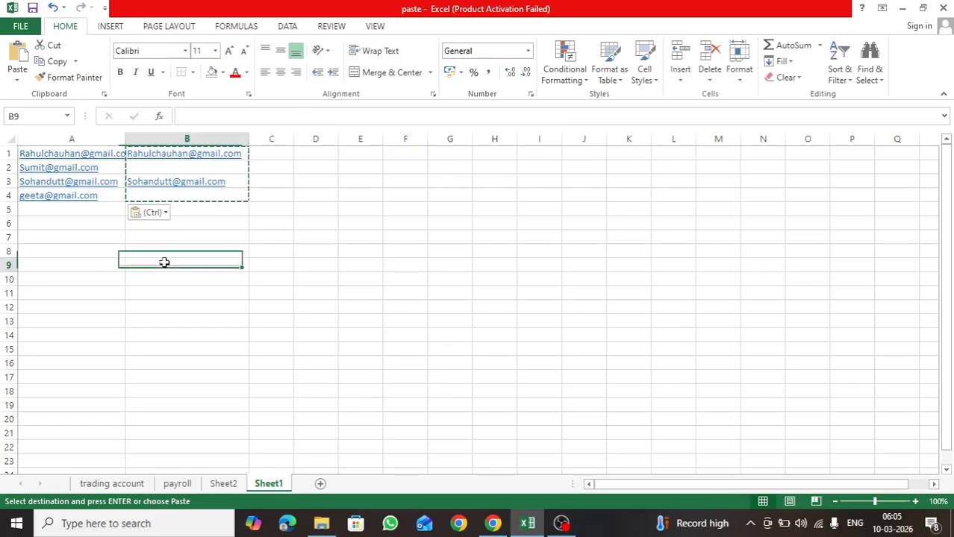
{"action": "double_click", "coordinate": [158, 196]}
{"action": "left_click", "coordinate": [165, 236]}
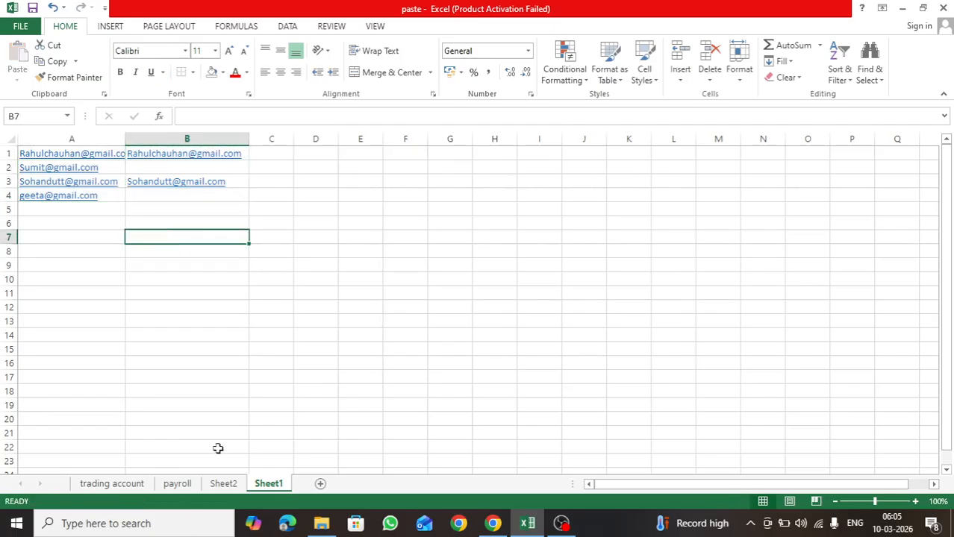
On the payroll sheet, copy the table range A2:K12 without the title row
{"action": "left_click", "coordinate": [177, 485]}
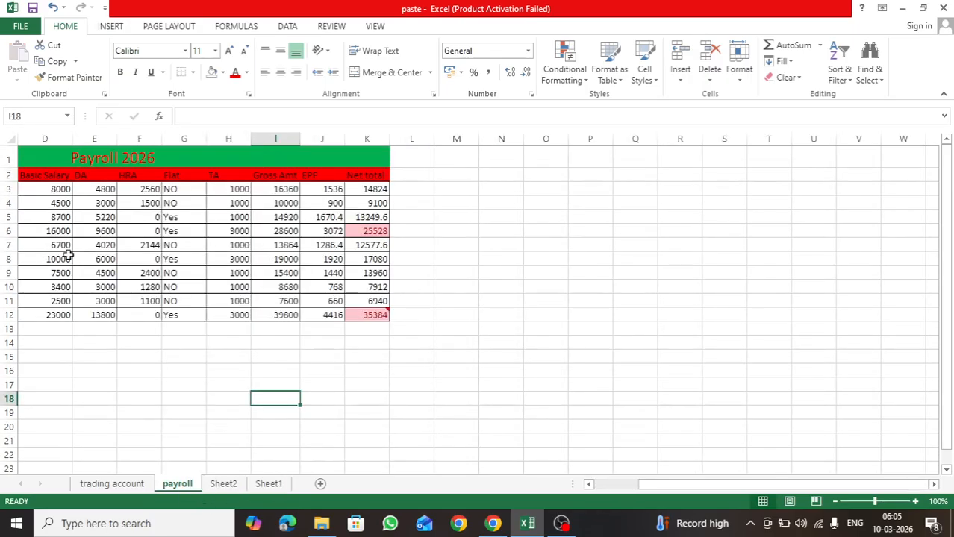
{"action": "left_click_drag", "start_coordinate": [613, 493], "coordinate": [594, 493]}
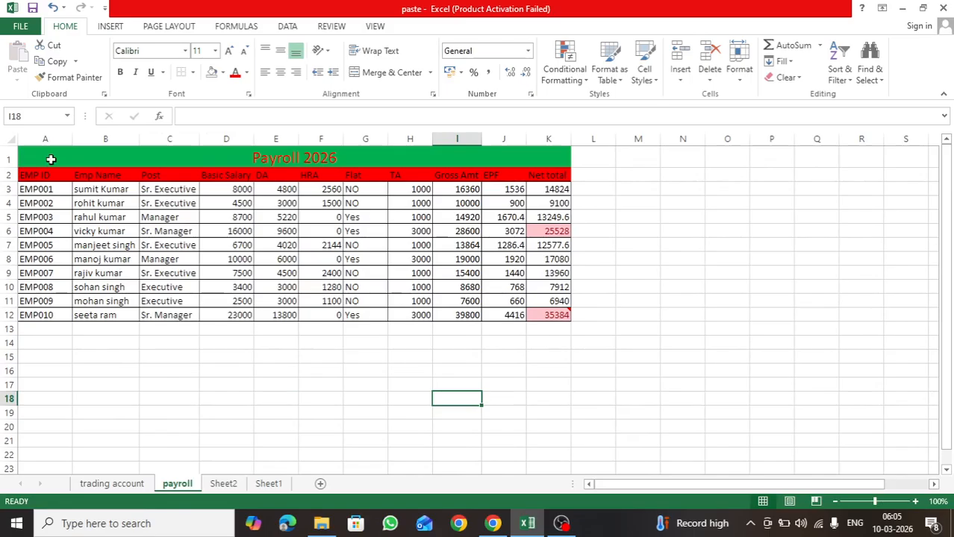
{"action": "left_click_drag", "start_coordinate": [50, 159], "coordinate": [66, 314]}
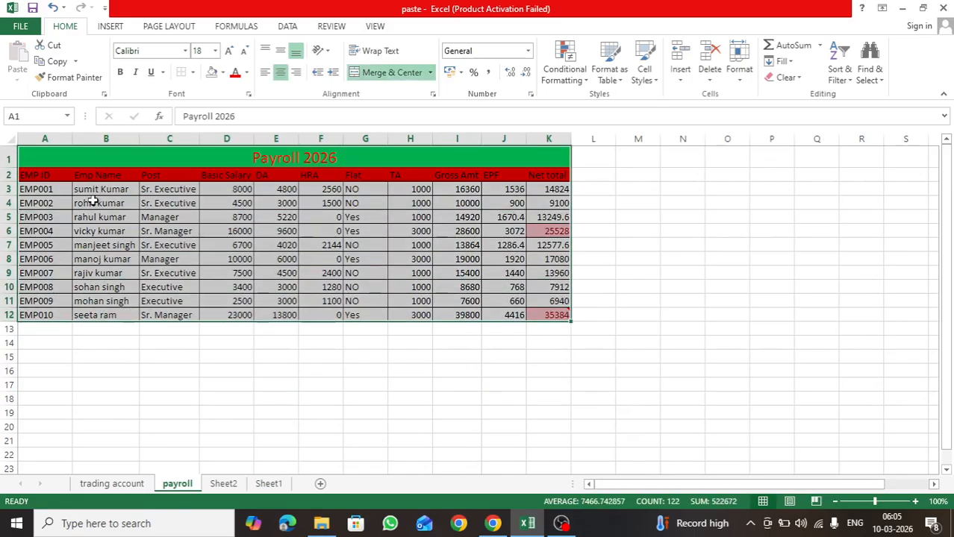
{"action": "right_click", "coordinate": [93, 200]}
{"action": "left_click", "coordinate": [105, 222]}
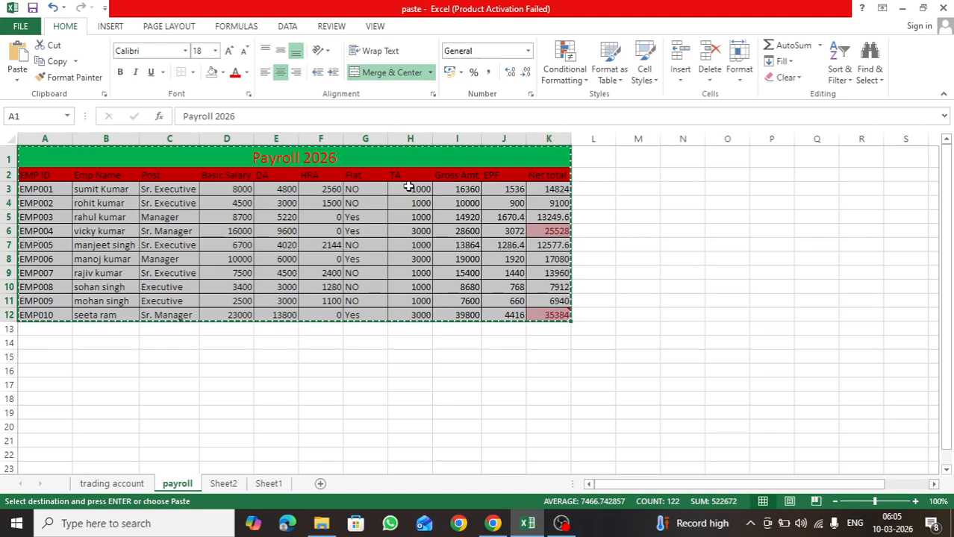
{"action": "left_click", "coordinate": [65, 190]}
{"action": "left_click_drag", "start_coordinate": [44, 177], "coordinate": [534, 298]}
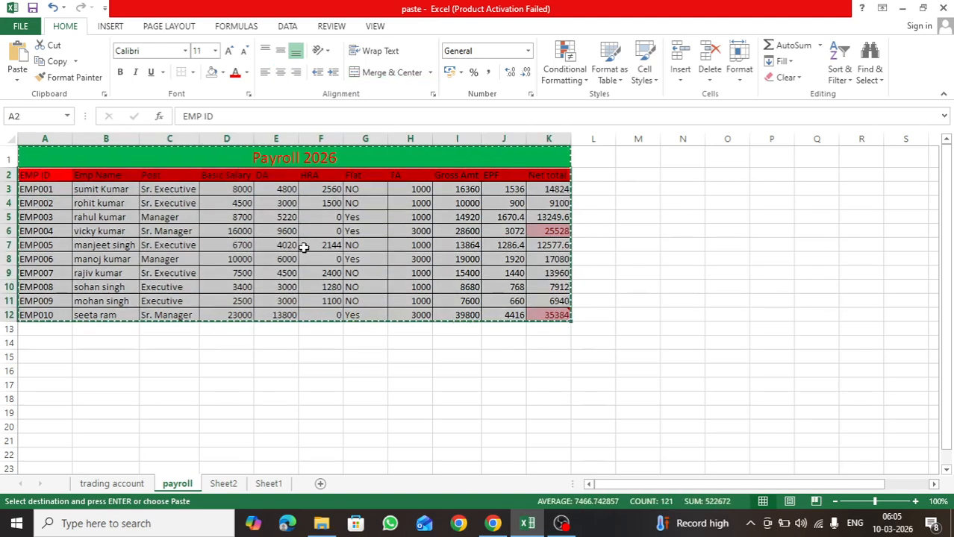
{"action": "right_click", "coordinate": [267, 207]}
{"action": "left_click", "coordinate": [298, 236]}
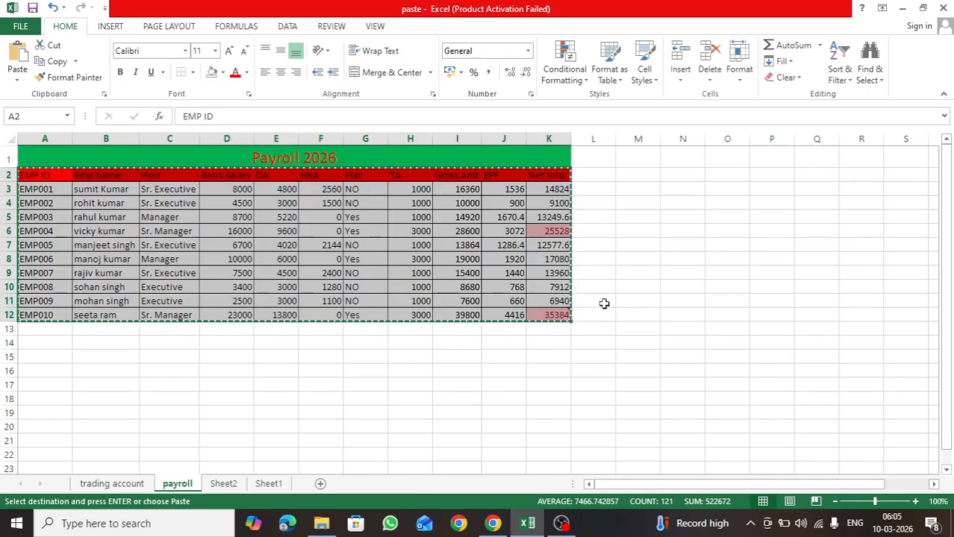
Paste the copied payroll table at A2 of Sheet2 using Paste Special with the Transpose option
{"action": "left_click", "coordinate": [236, 484]}
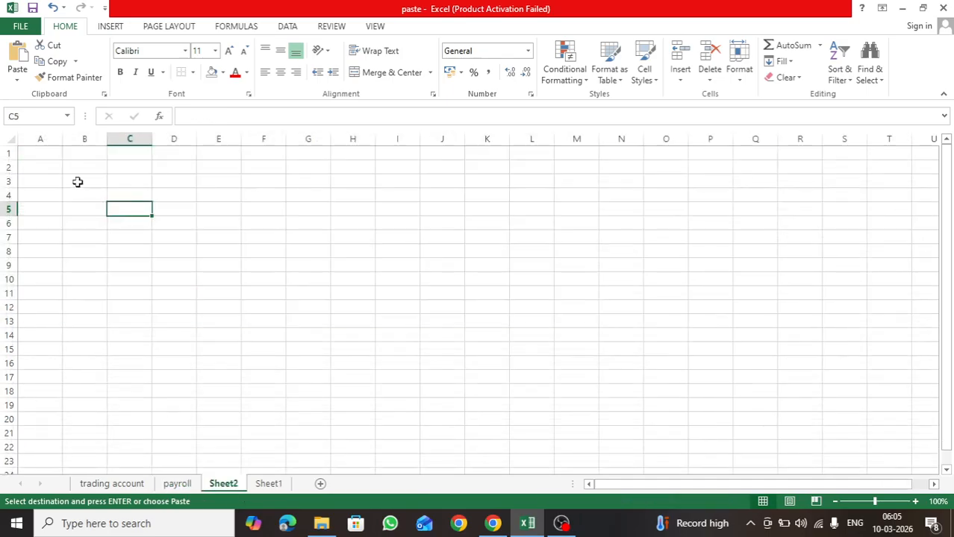
{"action": "left_click", "coordinate": [51, 169]}
{"action": "right_click", "coordinate": [51, 169]}
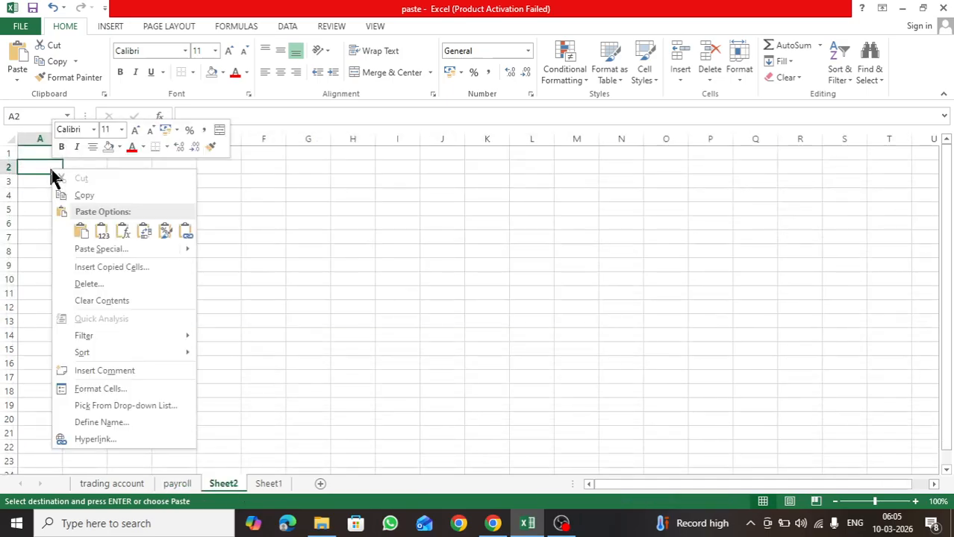
{"action": "left_click", "coordinate": [86, 250]}
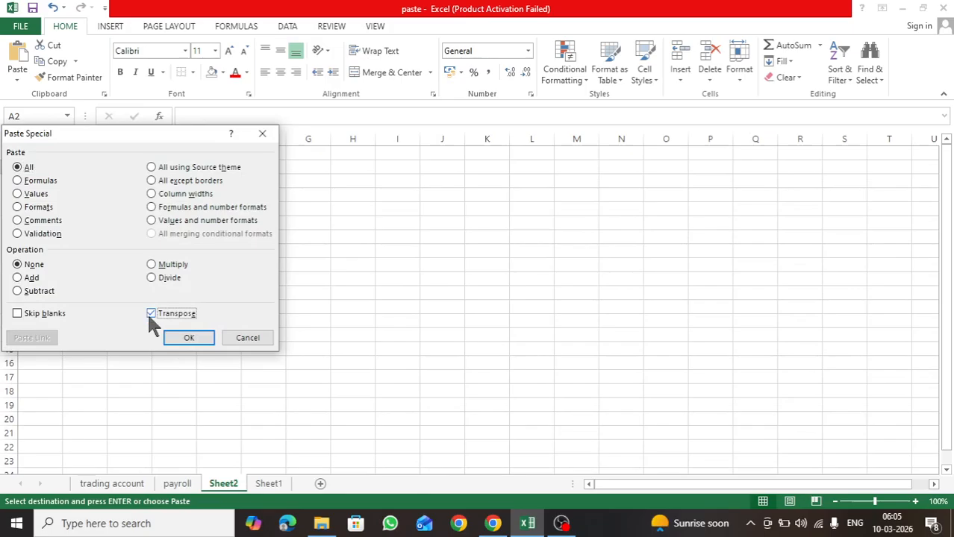
{"action": "left_click", "coordinate": [190, 339]}
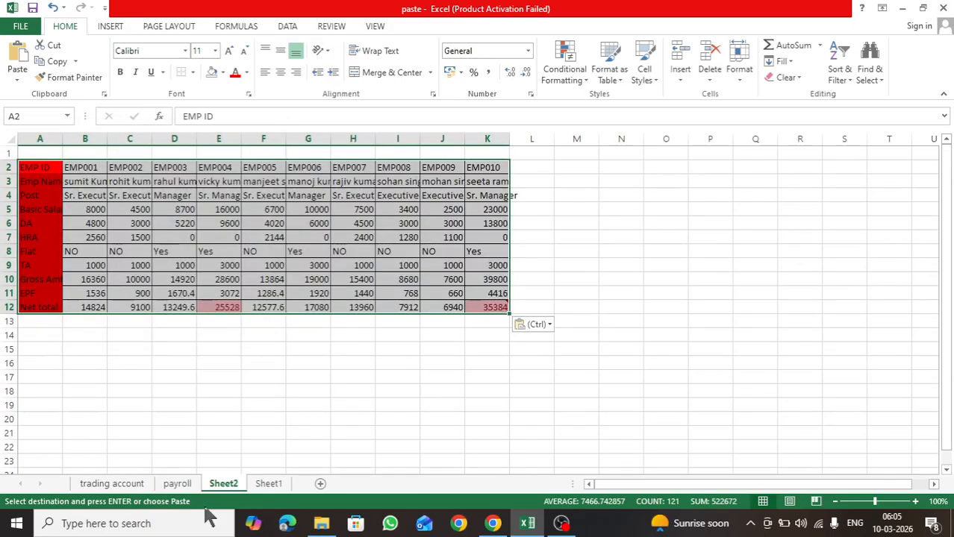
Compare the transposed table on Sheet2 with the original on the payroll sheet, then undo the transposed paste
{"action": "left_click", "coordinate": [179, 485]}
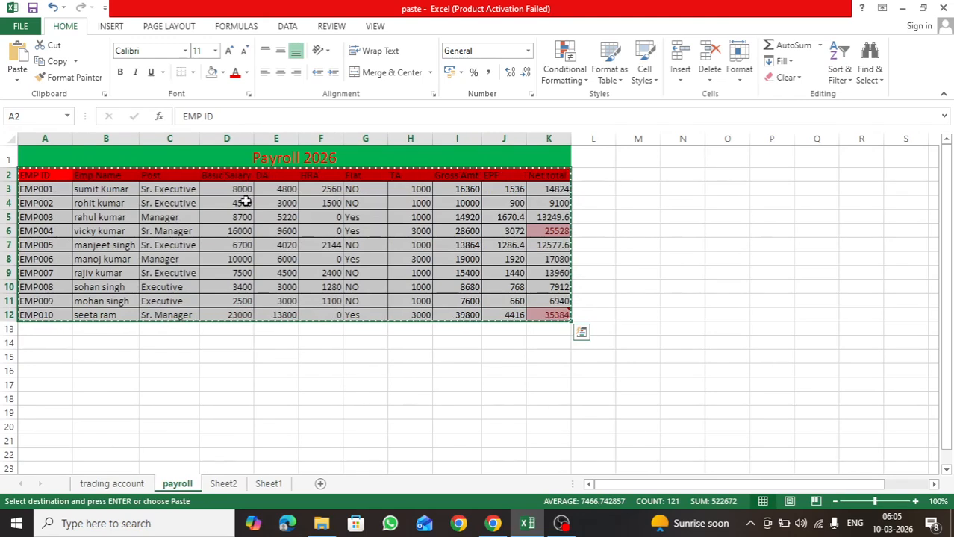
{"action": "left_click", "coordinate": [225, 483]}
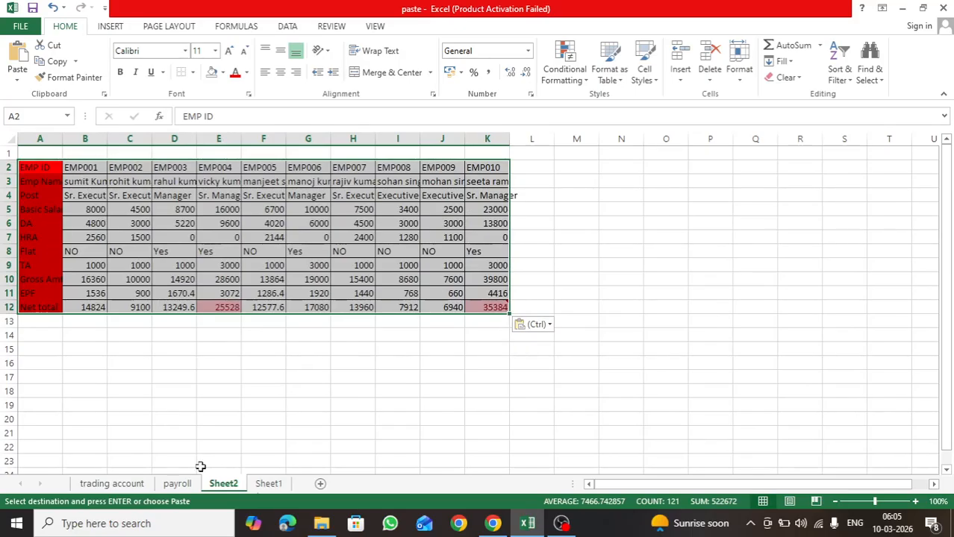
{"action": "left_click", "coordinate": [177, 483]}
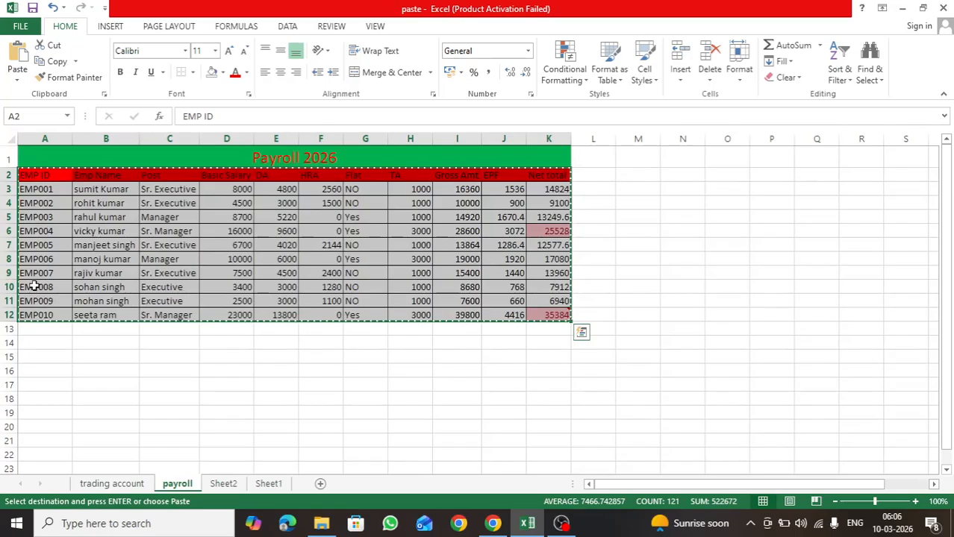
{"action": "left_click", "coordinate": [224, 483]}
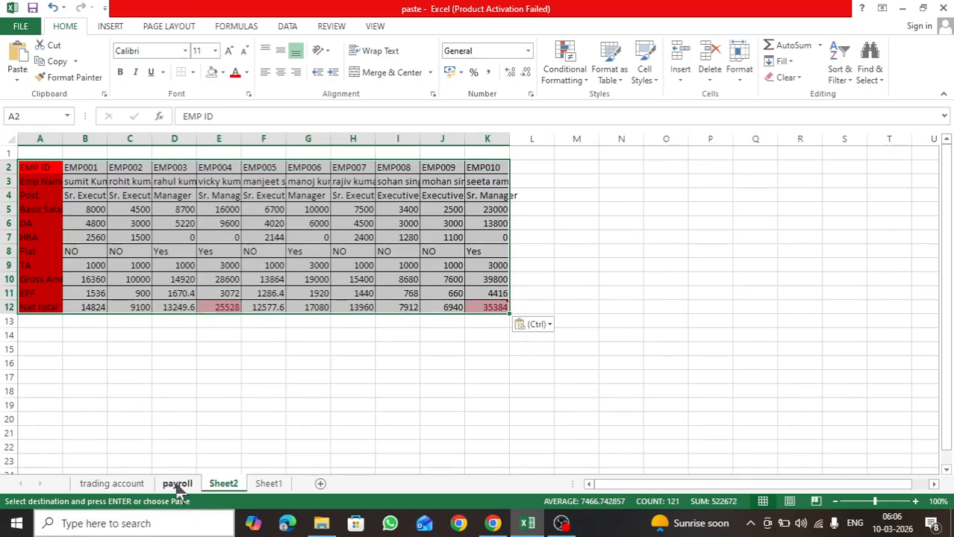
{"action": "key", "text": "ctrl+z"}
Link cell A2 of Sheet2 to the EMP ID header on the payroll sheet with the formula =payroll!A2
{"action": "left_click", "coordinate": [178, 485]}
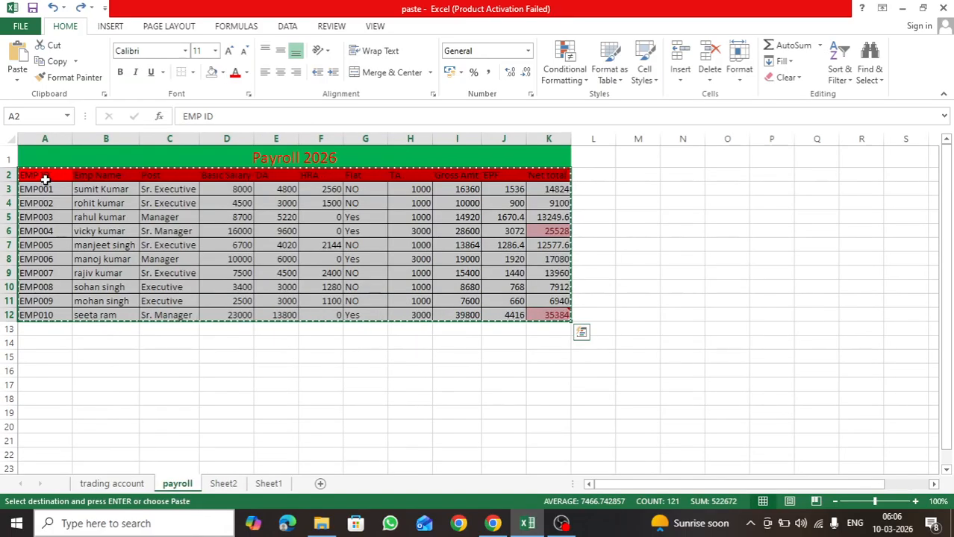
{"action": "left_click", "coordinate": [230, 489]}
{"action": "left_click", "coordinate": [38, 167]}
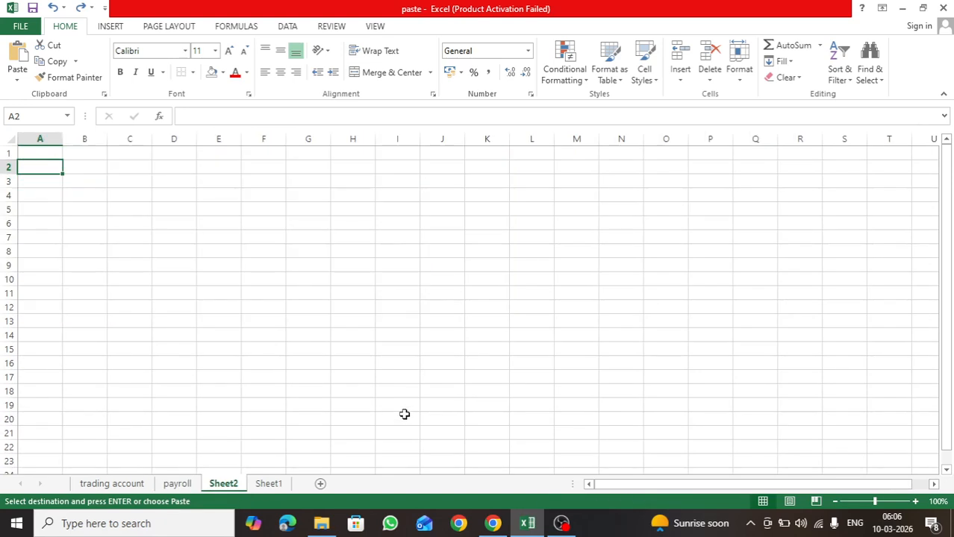
{"action": "type", "text": "="}
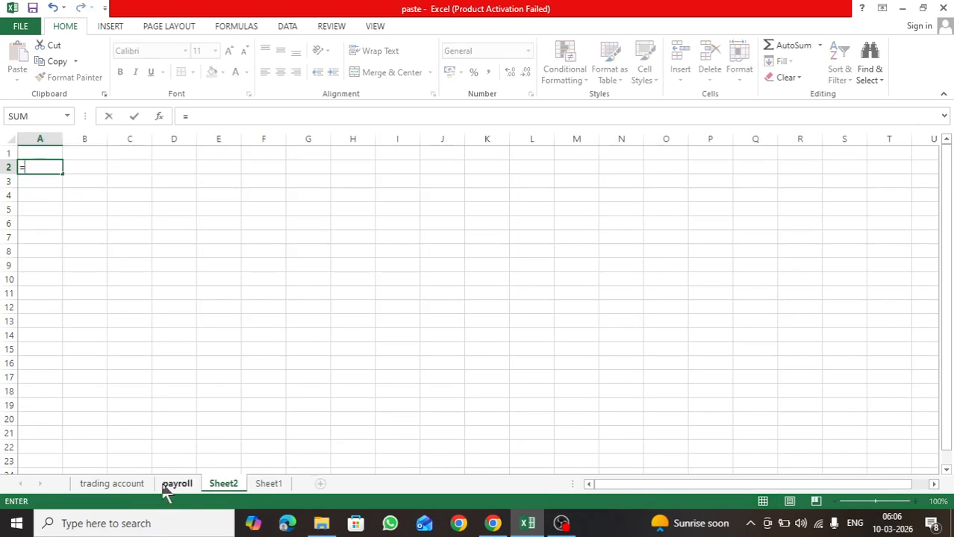
{"action": "left_click", "coordinate": [167, 484]}
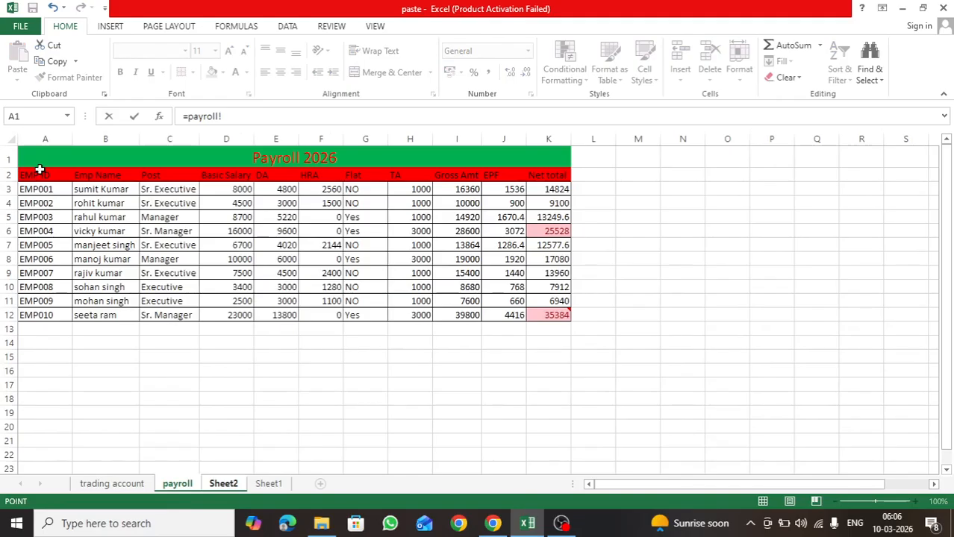
{"action": "left_click", "coordinate": [40, 172]}
{"action": "key", "text": "Return"}
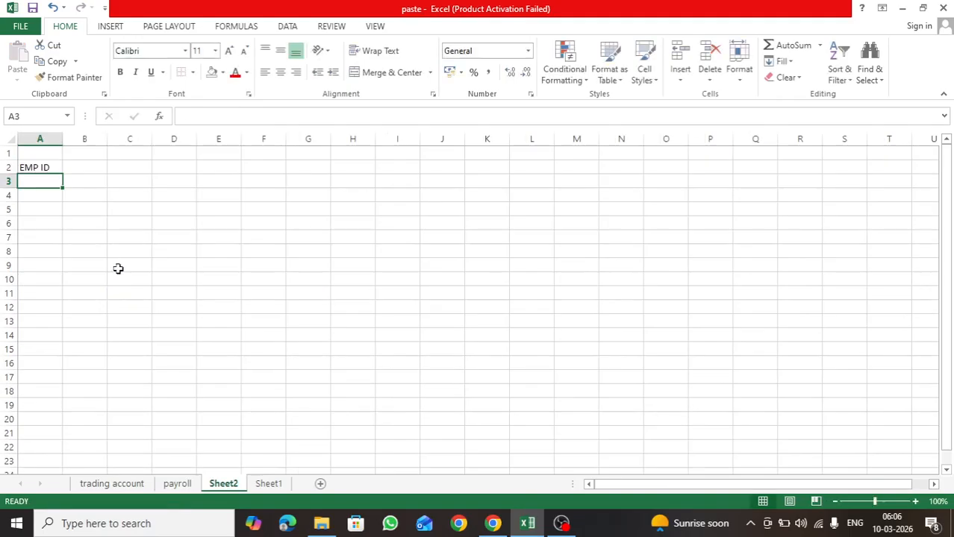
Fill the linked formula from A2 across to C2 on Sheet2
{"action": "left_click", "coordinate": [37, 167]}
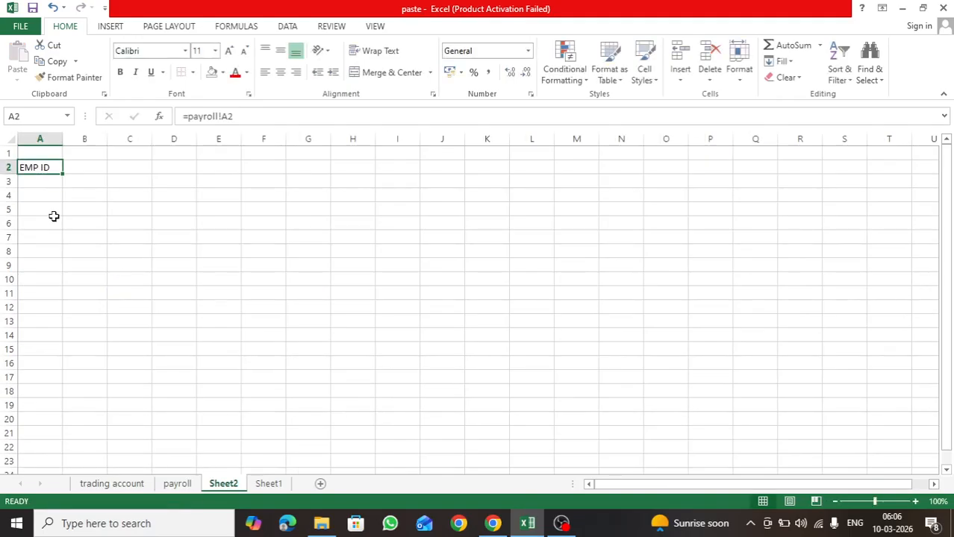
{"action": "left_click_drag", "start_coordinate": [64, 177], "coordinate": [104, 176]}
{"action": "left_click", "coordinate": [111, 171]}
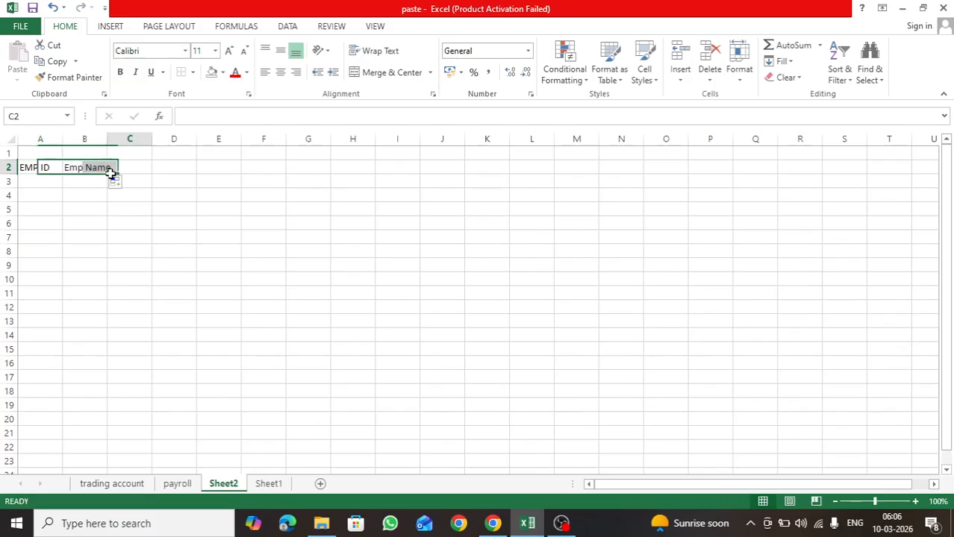
{"action": "left_click", "coordinate": [105, 171]}
{"action": "left_click_drag", "start_coordinate": [107, 177], "coordinate": [134, 189]}
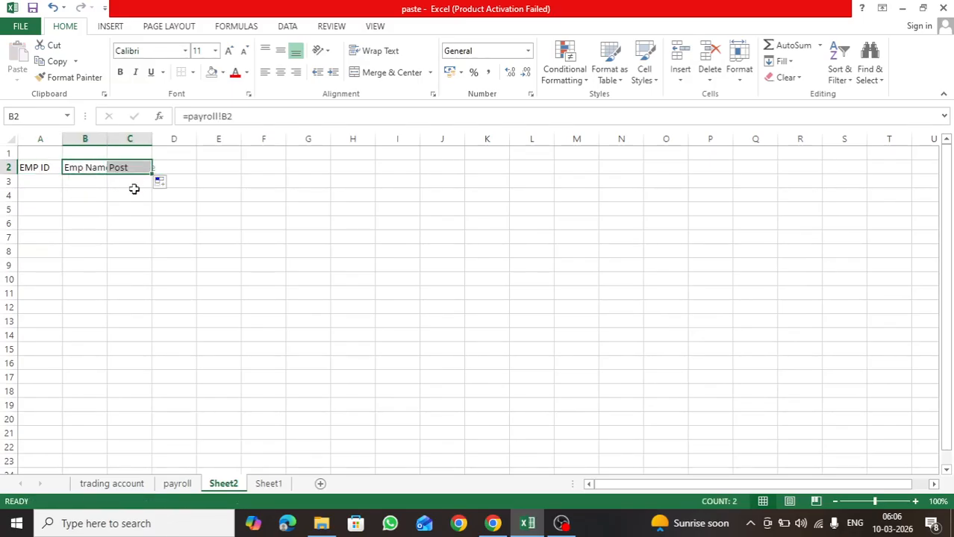
Undo the formula fills and the linked formula in row 2 of Sheet2
{"action": "left_click", "coordinate": [43, 177]}
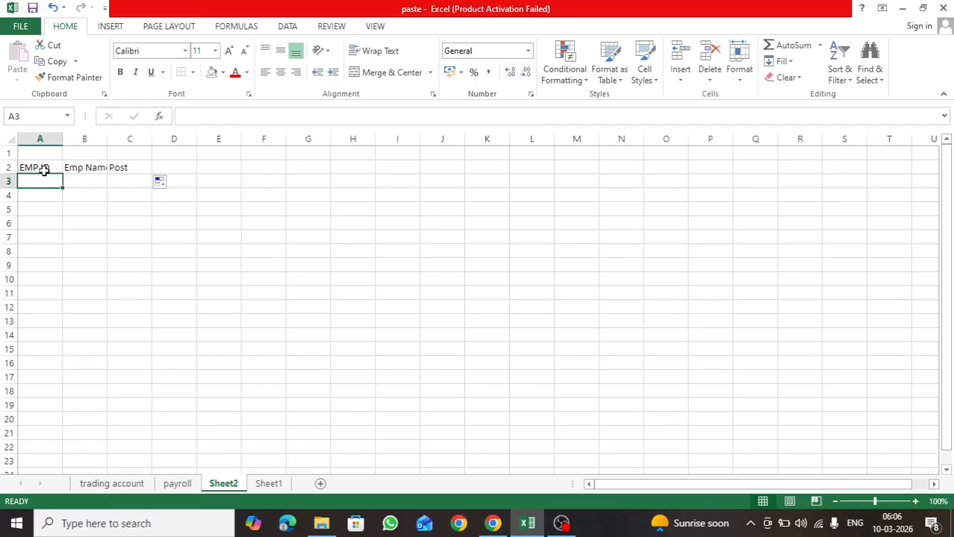
{"action": "key", "text": "ctrl+z"}
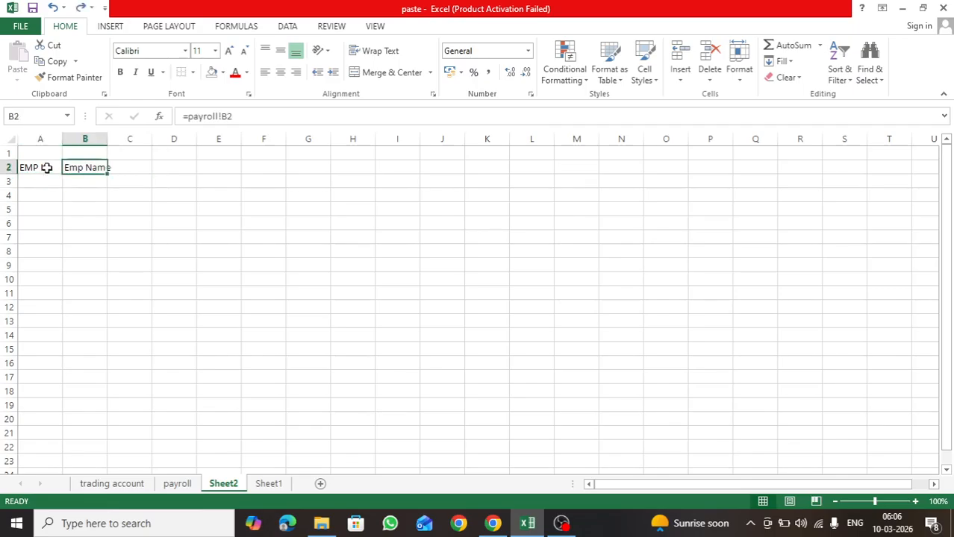
{"action": "key", "text": "ctrl+z"}
{"action": "key", "text": "ctrl+z"}
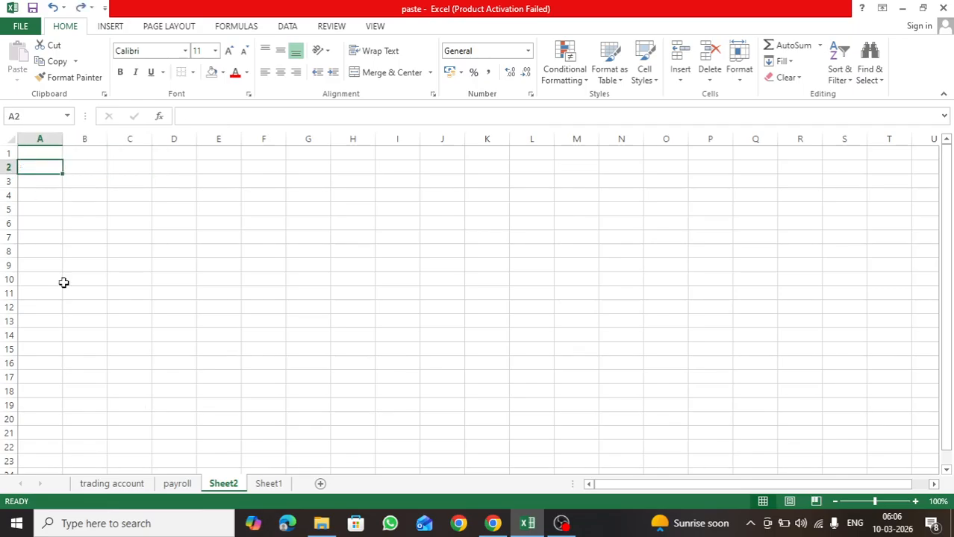
Copy the payroll table A2:K12 and paste it as a link starting at cell A2 of Sheet2
{"action": "left_click", "coordinate": [179, 485]}
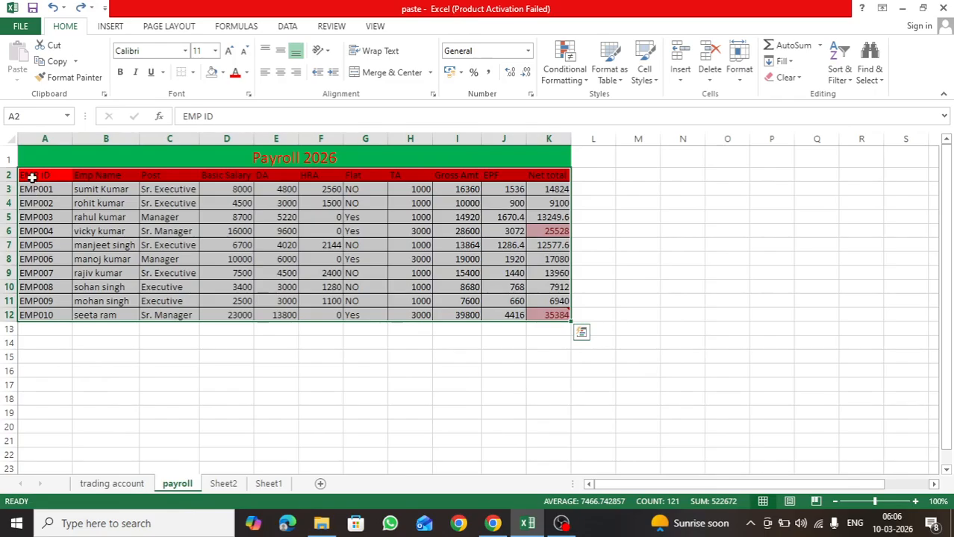
{"action": "left_click_drag", "start_coordinate": [410, 231], "coordinate": [510, 261]}
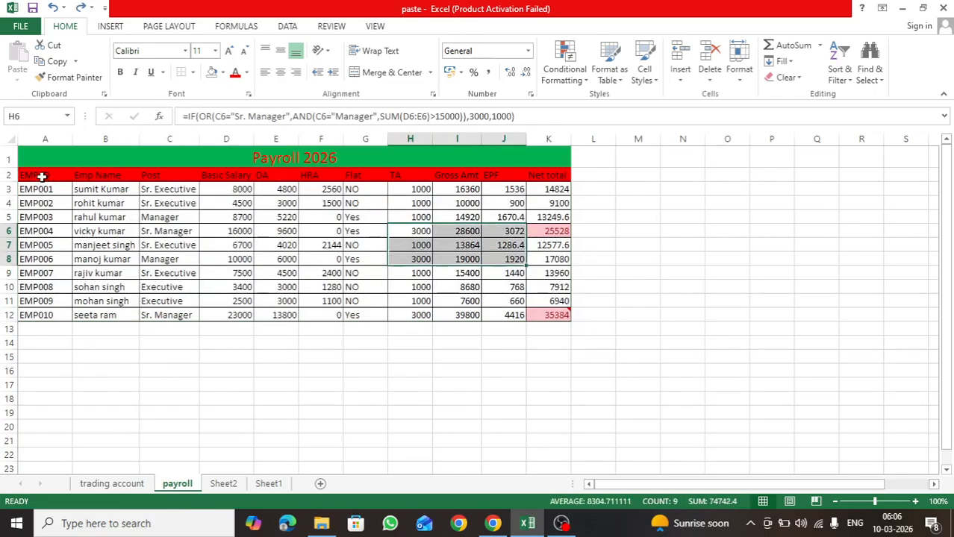
{"action": "left_click_drag", "start_coordinate": [43, 176], "coordinate": [552, 313]}
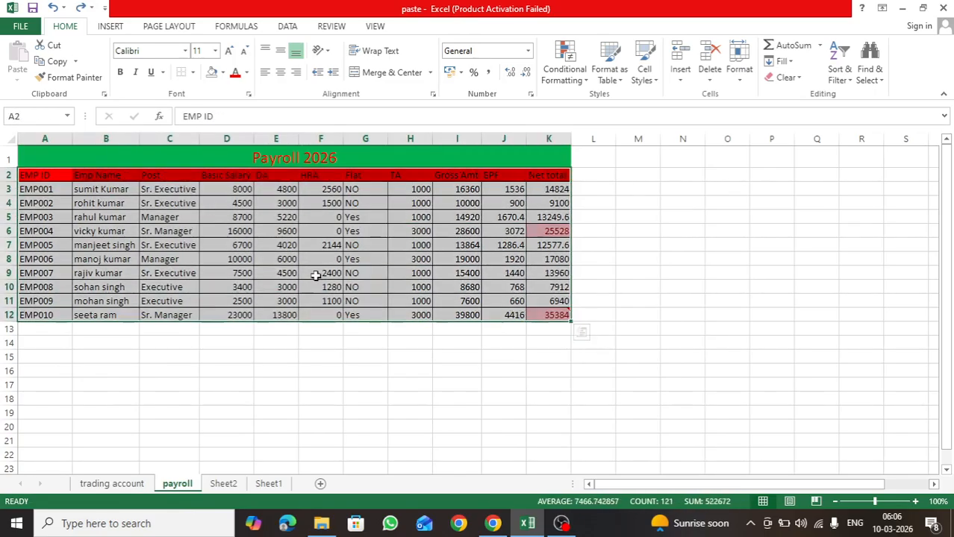
{"action": "right_click", "coordinate": [176, 237]}
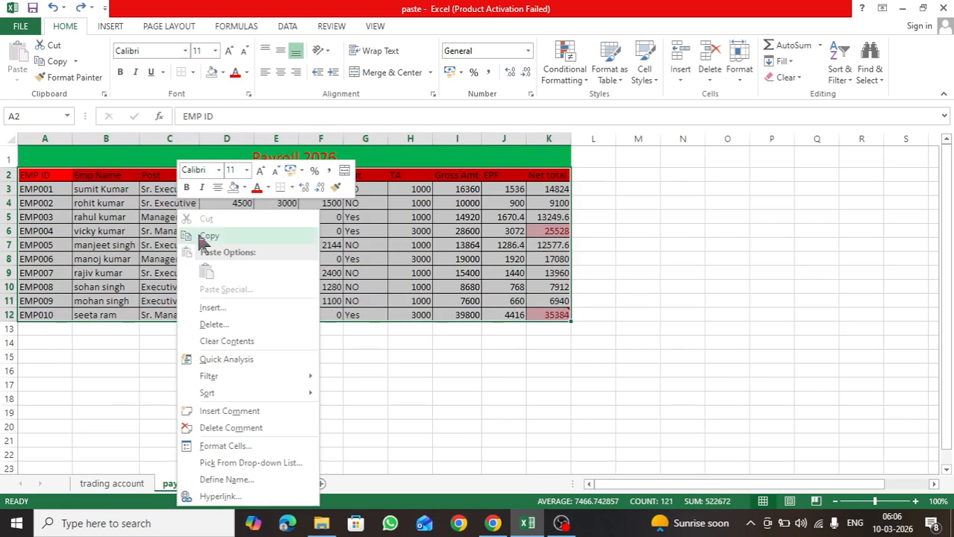
{"action": "left_click", "coordinate": [208, 236]}
{"action": "left_click", "coordinate": [221, 483]}
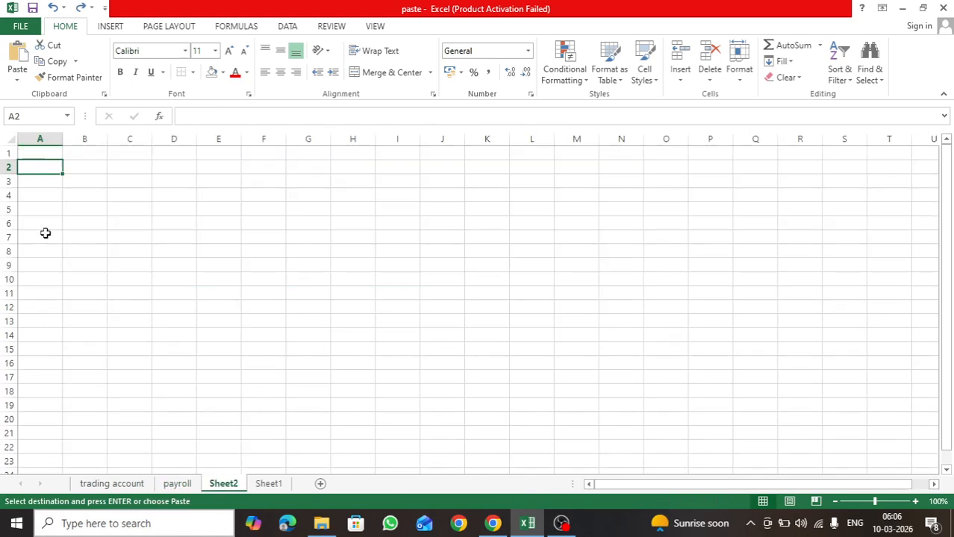
{"action": "right_click", "coordinate": [42, 169]}
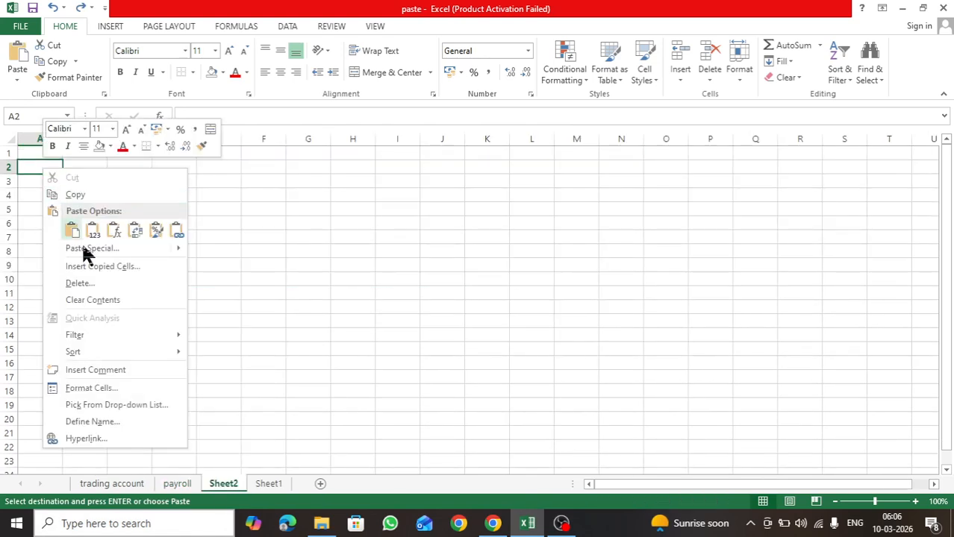
{"action": "left_click", "coordinate": [84, 249]}
{"action": "left_click", "coordinate": [31, 336]}
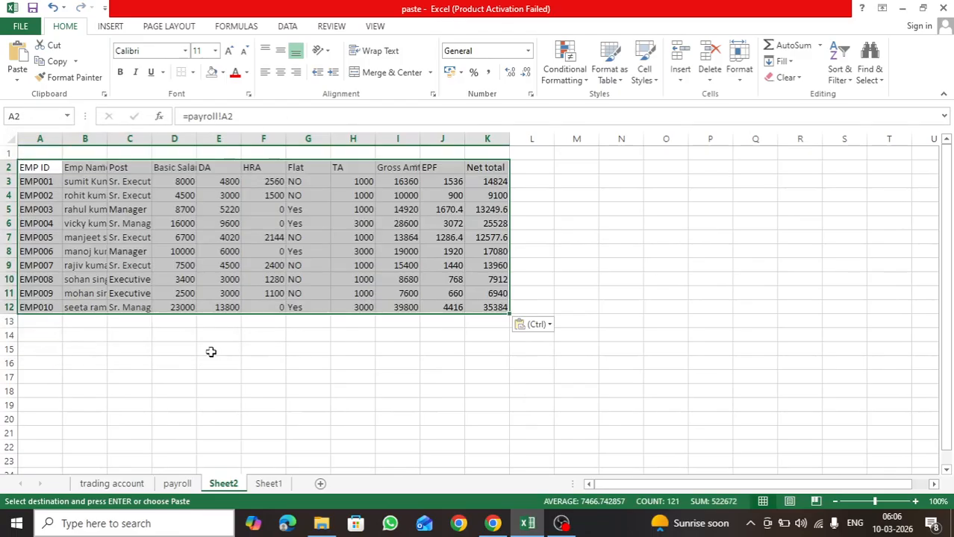
{"action": "left_click", "coordinate": [218, 335]}
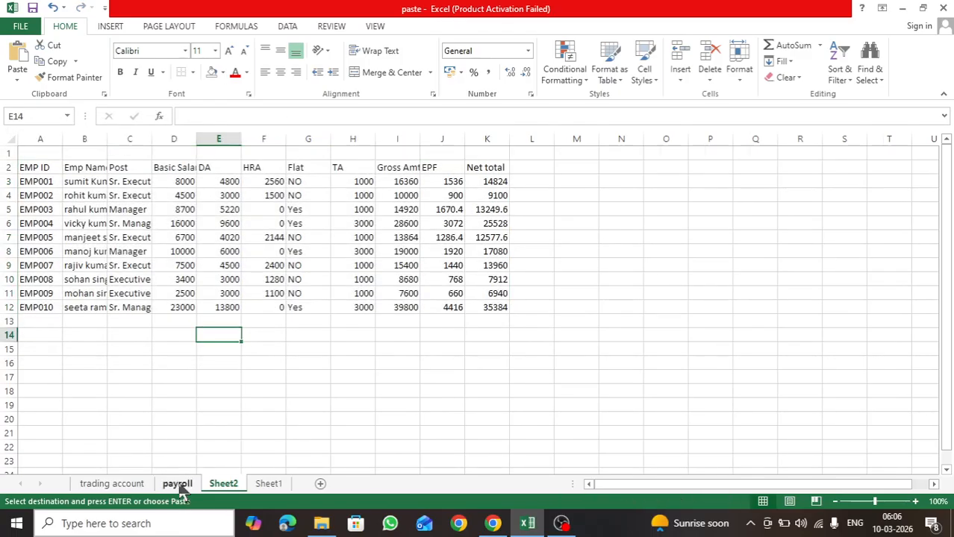
Replace the EMP001 employee's name in cell B3 of the payroll sheet with a different employee name
{"action": "left_click", "coordinate": [179, 485]}
{"action": "left_click", "coordinate": [97, 191]}
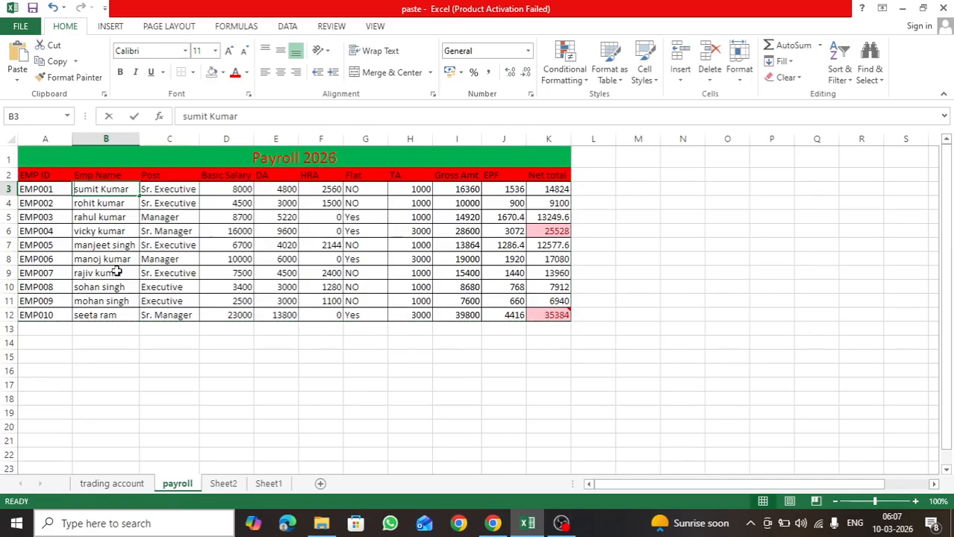
{"action": "type", "text": "S"}
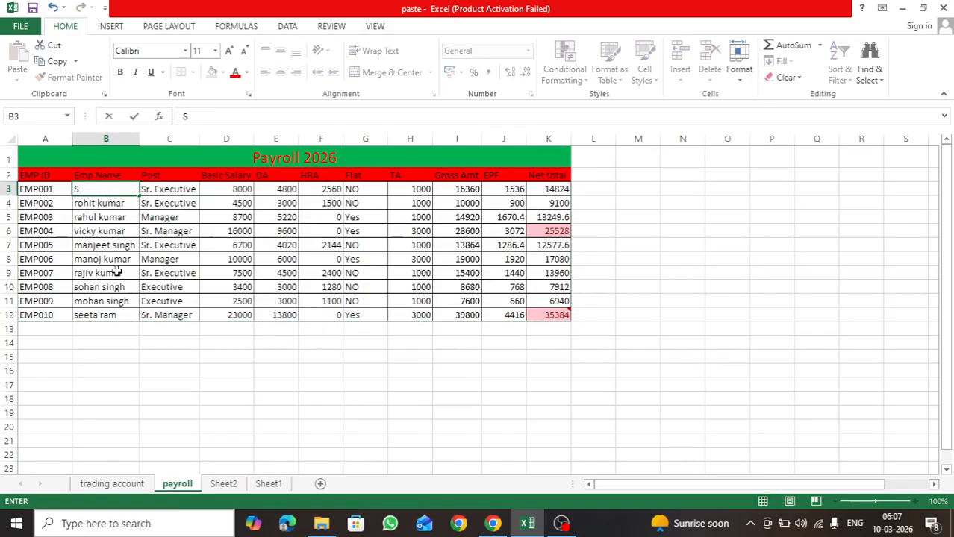
{"action": "type", "text": "ohan"}
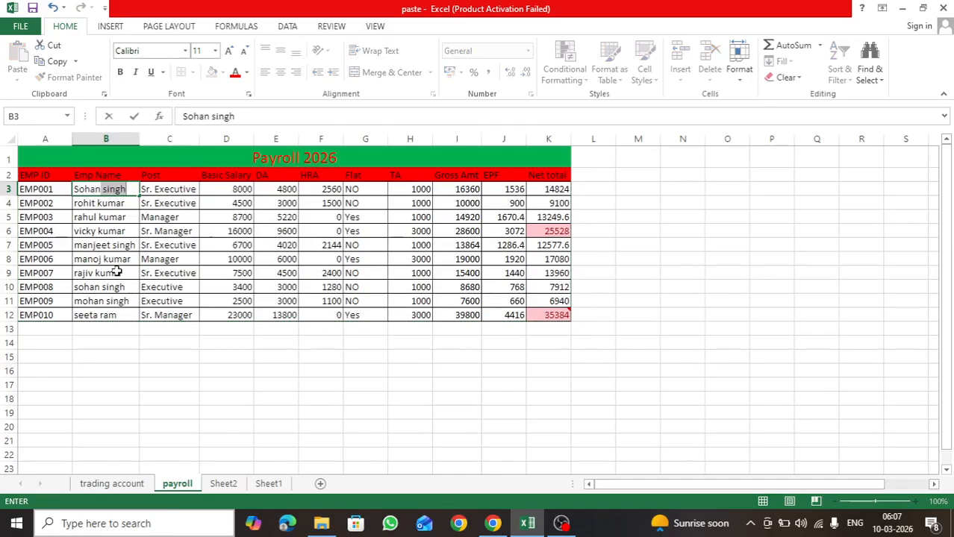
{"action": "key", "text": "Return"}
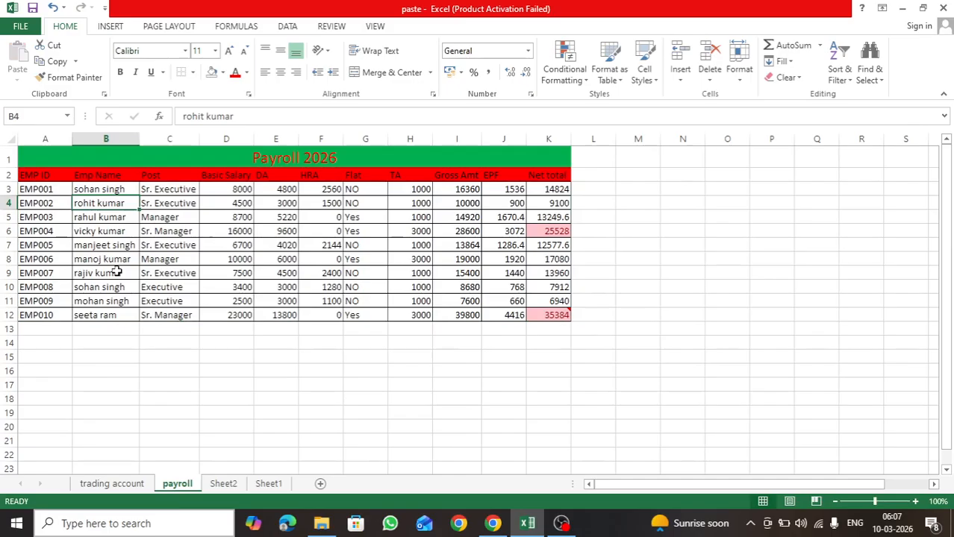
Fit column B of Sheet2 to its contents and compare the linked employee names with those on the payroll sheet
{"action": "left_click", "coordinate": [222, 484]}
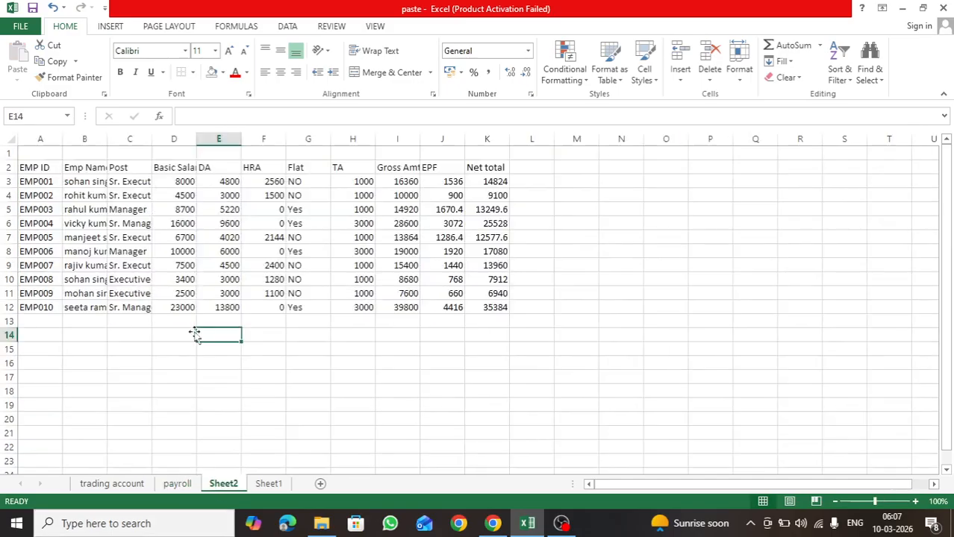
{"action": "left_click", "coordinate": [65, 182]}
{"action": "double_click", "coordinate": [109, 142]}
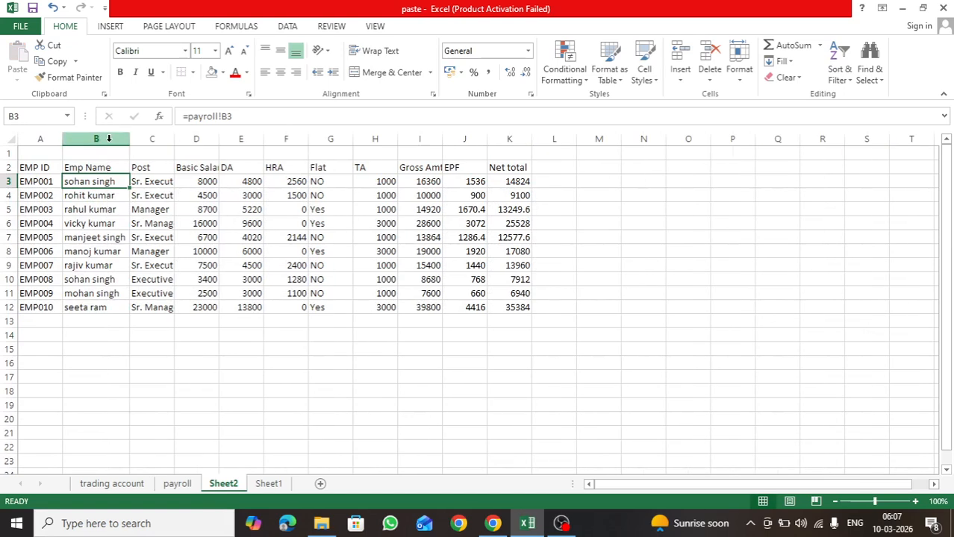
{"action": "left_click", "coordinate": [121, 237]}
{"action": "left_click", "coordinate": [122, 252]}
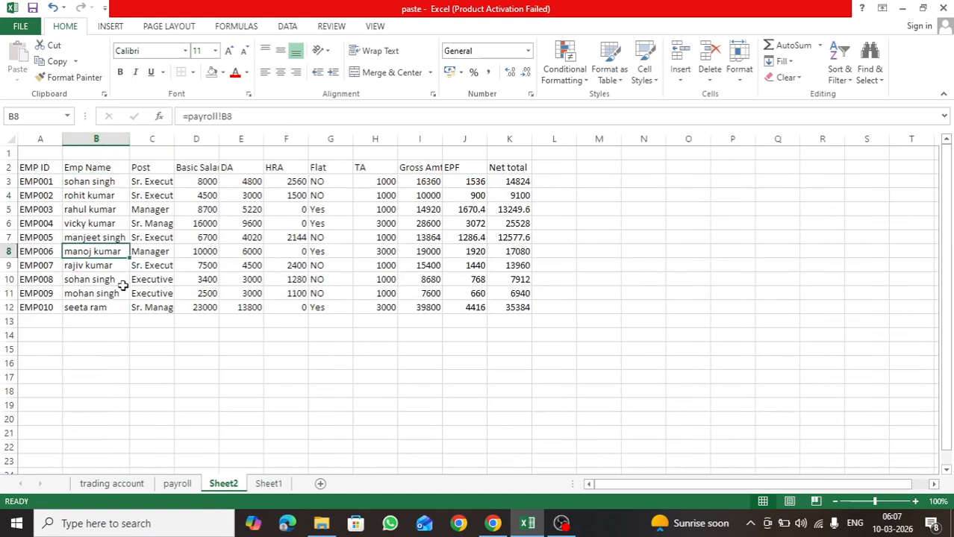
{"action": "left_click", "coordinate": [186, 484]}
{"action": "left_click", "coordinate": [109, 256]}
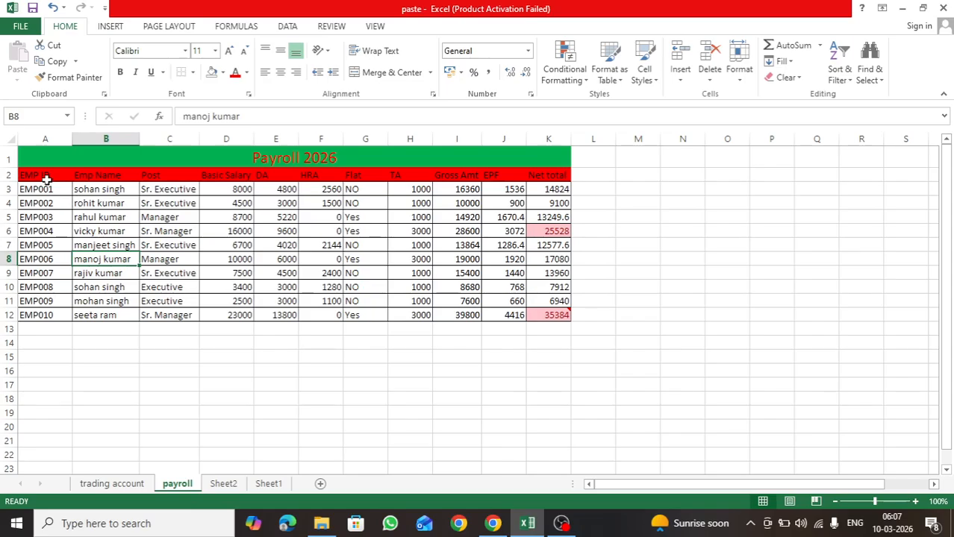
Copy payroll range A2:K12, review the Paste Special options over the linked table on Sheet2, then cancel and return to the payroll sheet
{"action": "left_click_drag", "start_coordinate": [46, 179], "coordinate": [552, 319]}
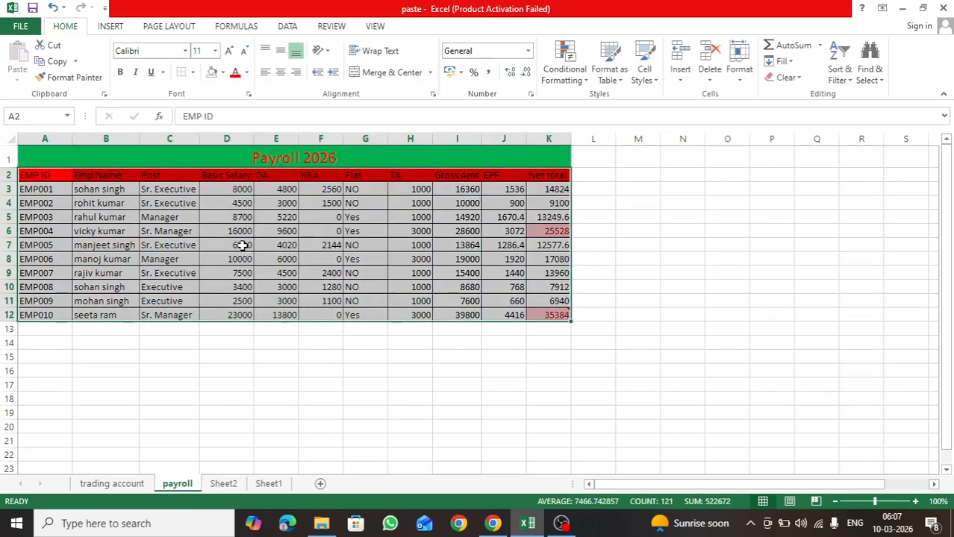
{"action": "right_click", "coordinate": [242, 246]}
{"action": "left_click", "coordinate": [272, 238]}
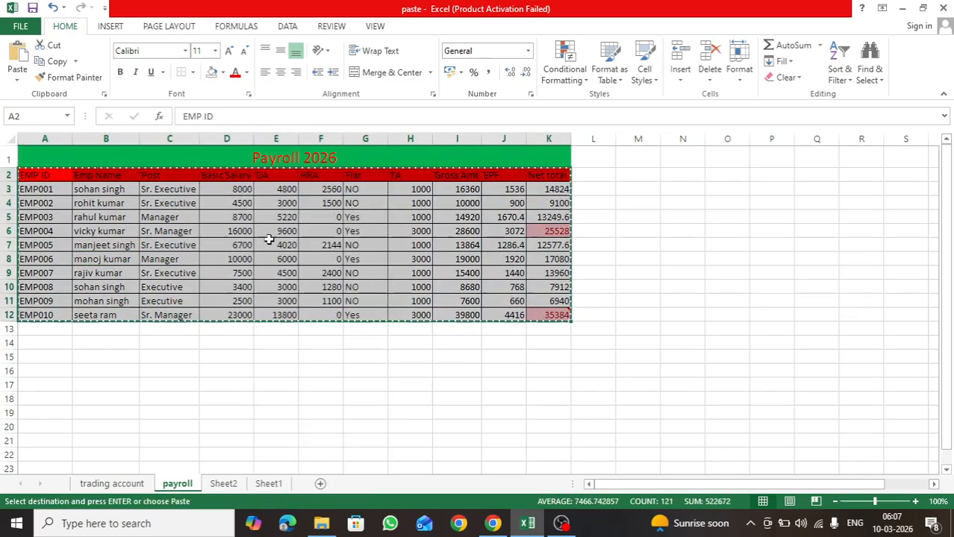
{"action": "left_click", "coordinate": [223, 483]}
{"action": "left_click_drag", "start_coordinate": [42, 169], "coordinate": [522, 307]}
{"action": "right_click", "coordinate": [264, 218]}
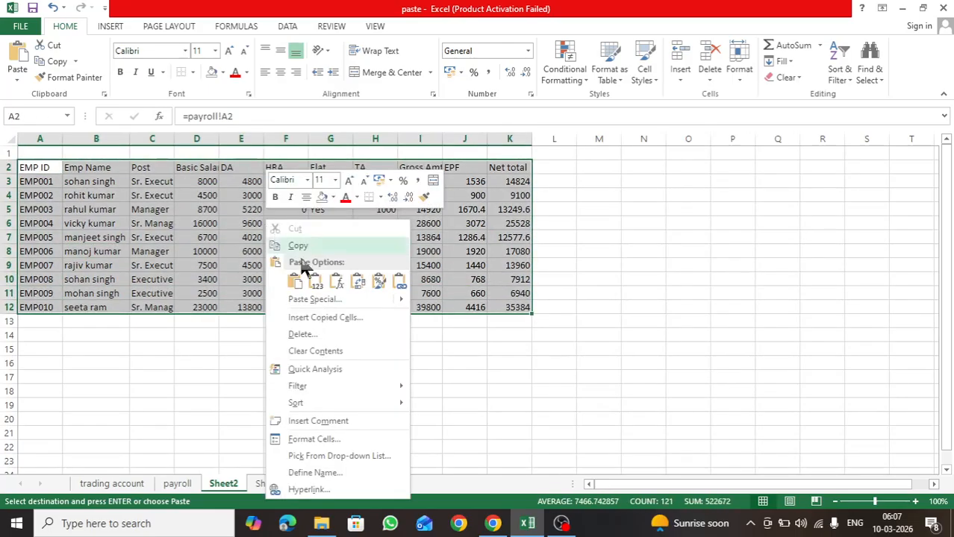
{"action": "left_click", "coordinate": [305, 301]}
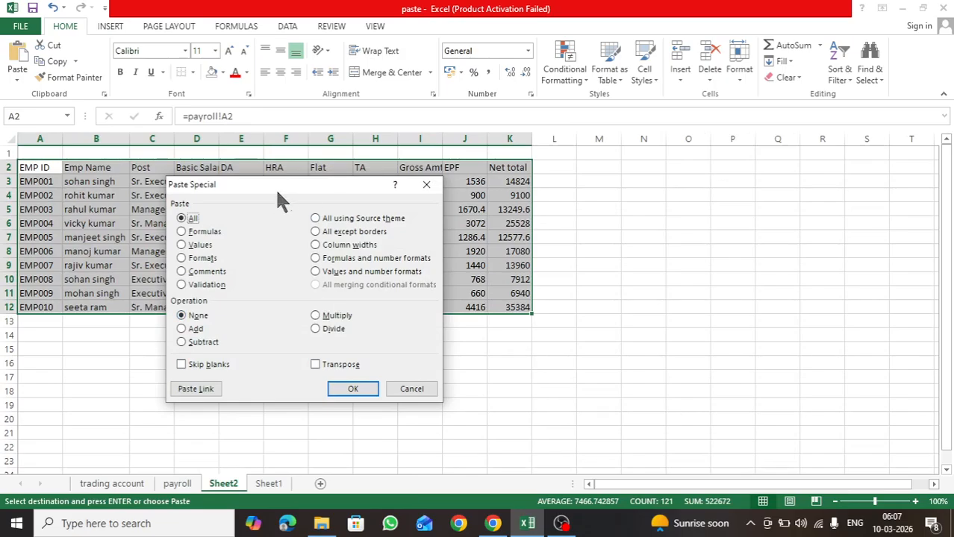
{"action": "left_click_drag", "start_coordinate": [255, 187], "coordinate": [214, 167]}
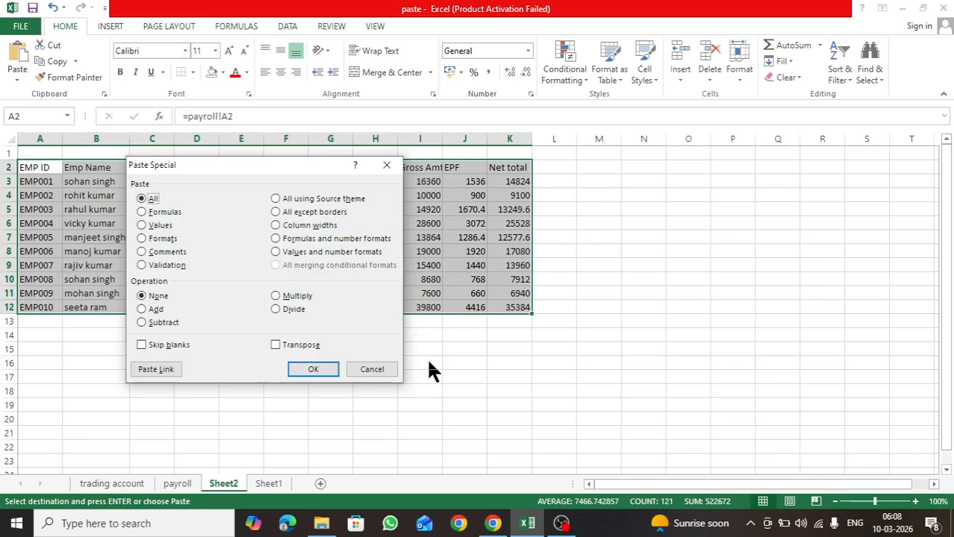
{"action": "left_click", "coordinate": [371, 369]}
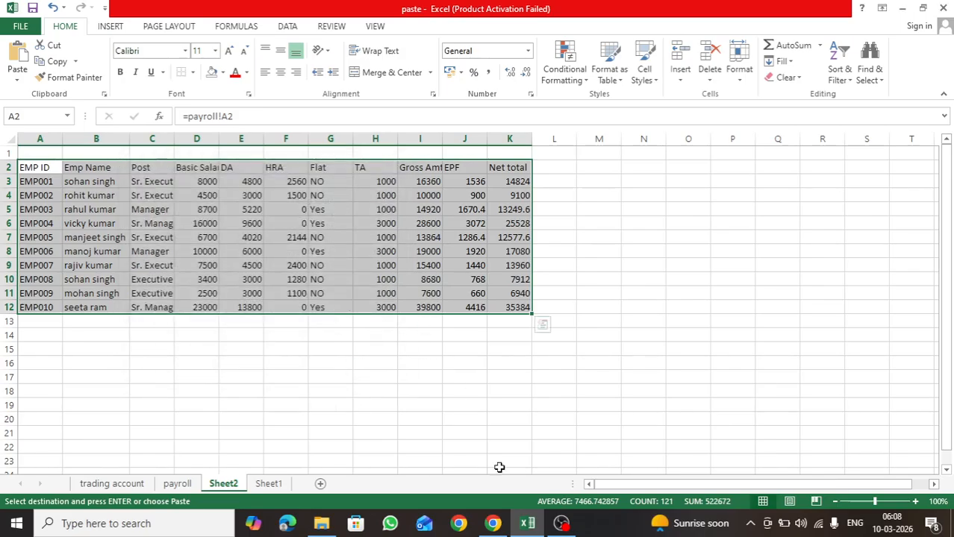
{"action": "left_click", "coordinate": [183, 485]}
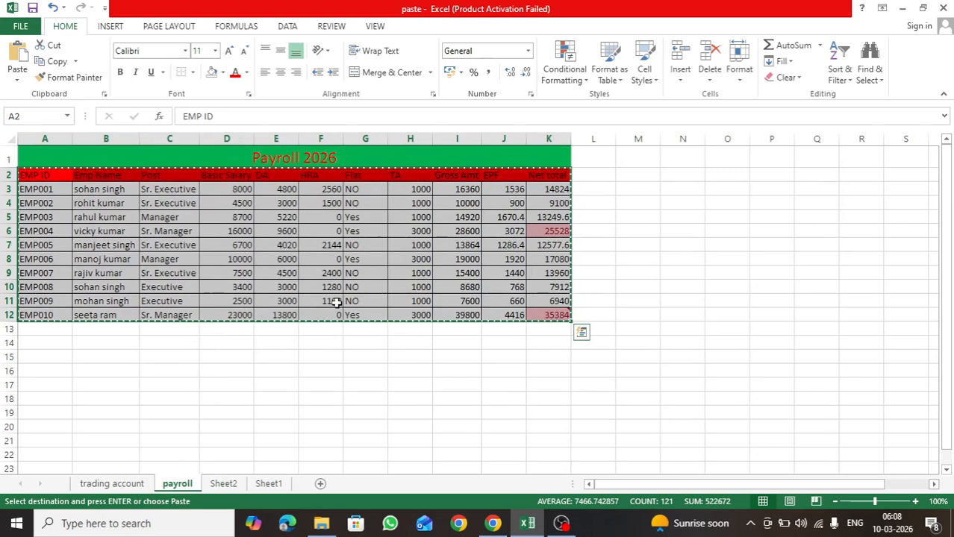